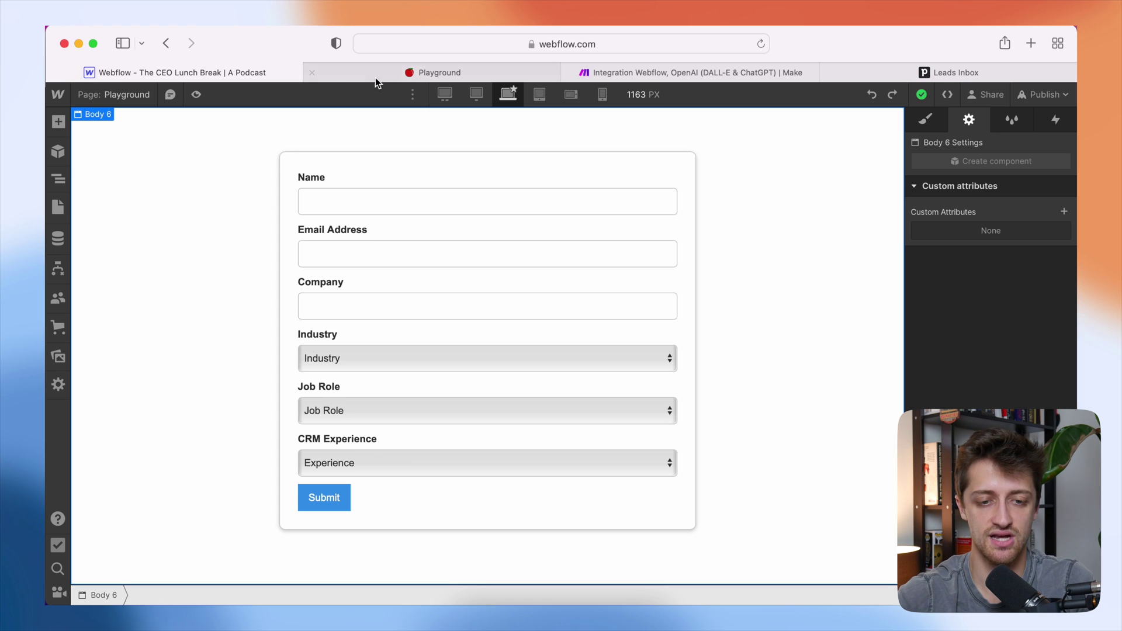
# - Switch to the live Playground lead form page
pyautogui.click(400, 72)
# - Go through the form's Name, Email Address and Company input fields
pyautogui.click(438, 203)
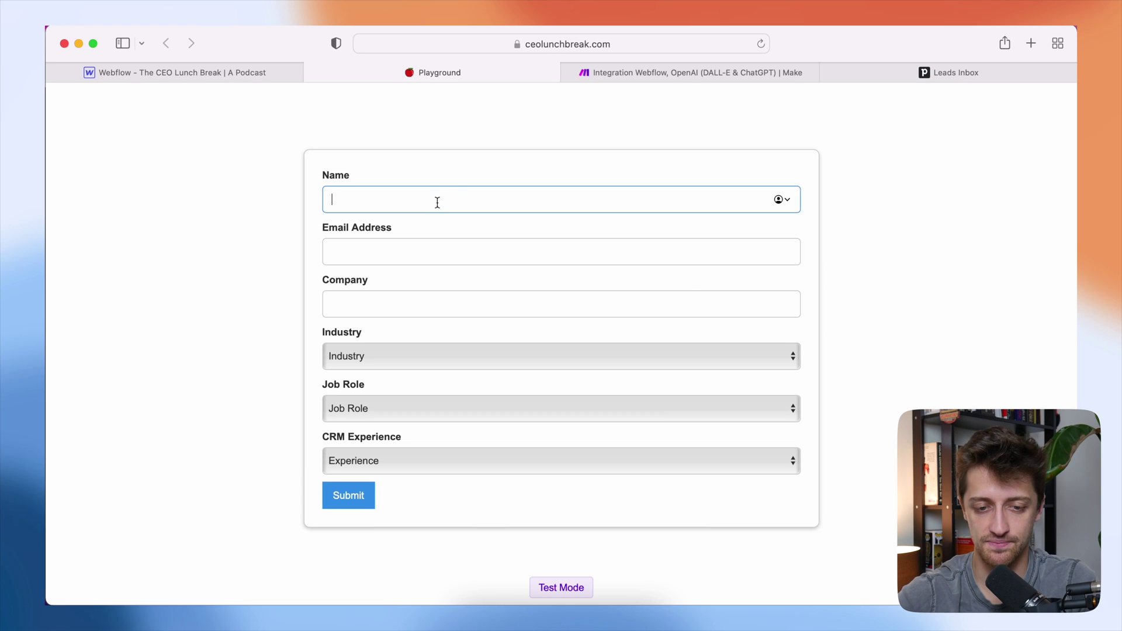
pyautogui.click(454, 252)
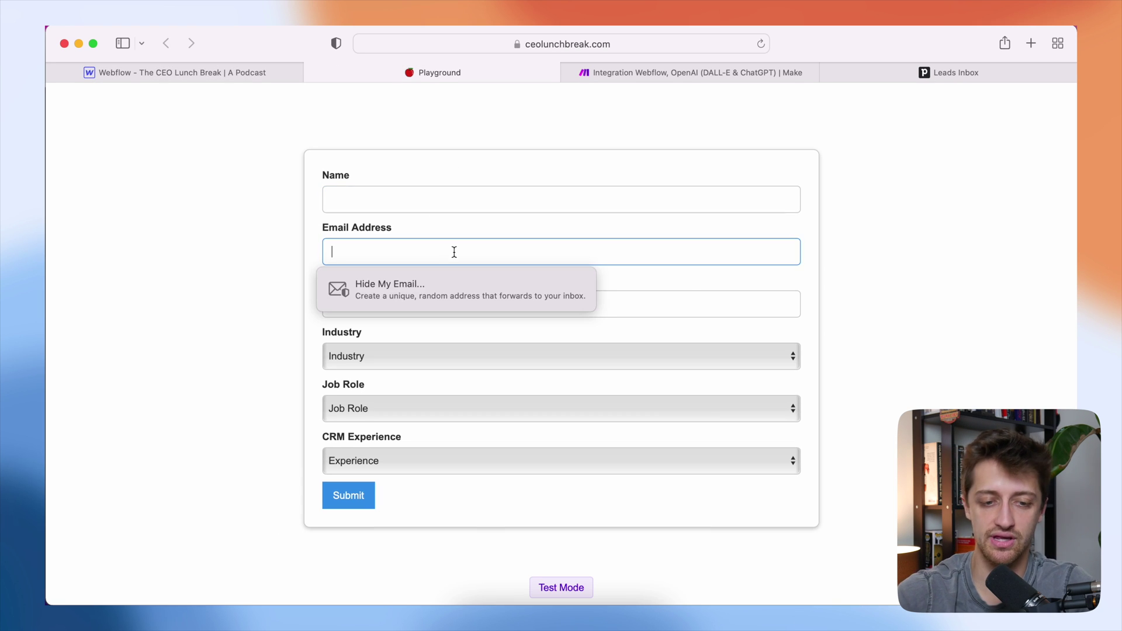
pyautogui.click(632, 297)
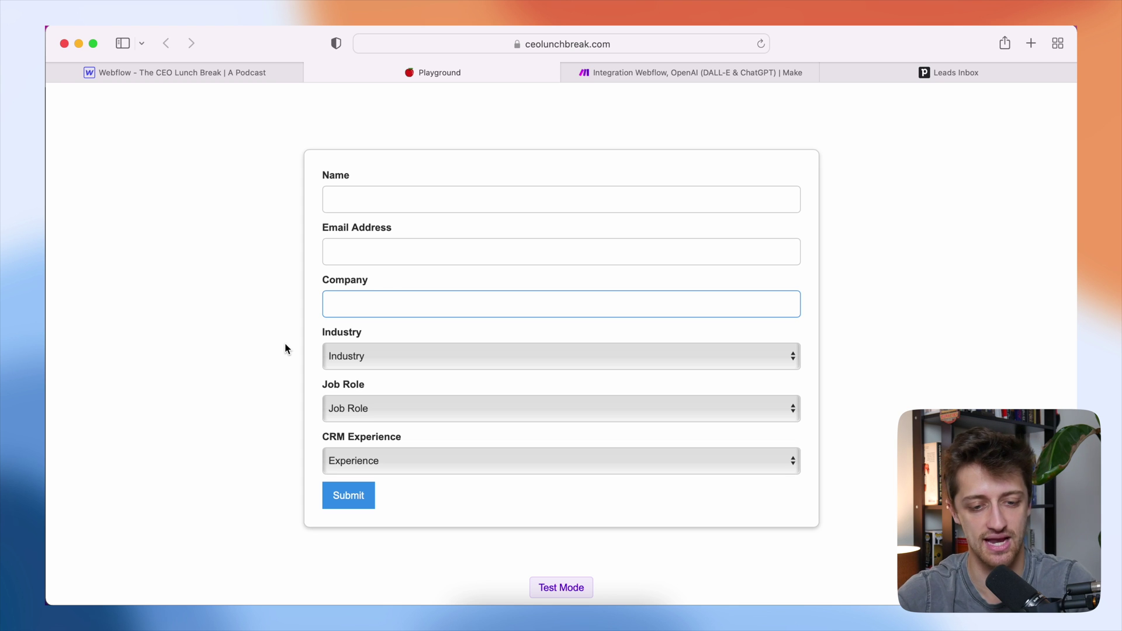
# - Show the Industry, Job Role and CRM Experience dropdown choices without picking any
pyautogui.click(386, 354)
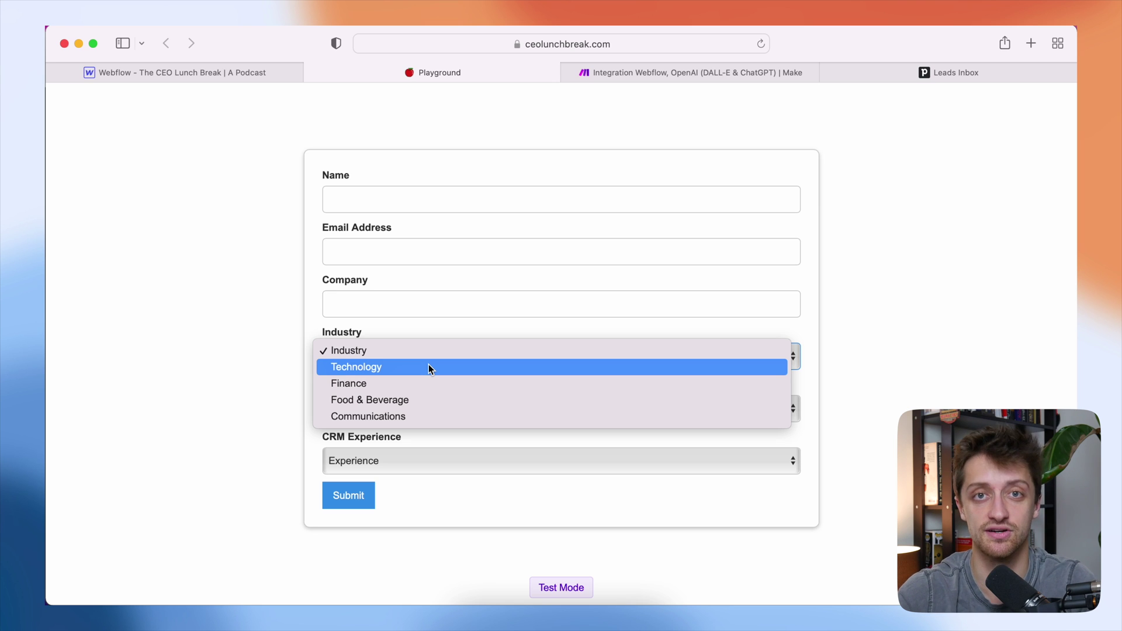
pyautogui.click(293, 393)
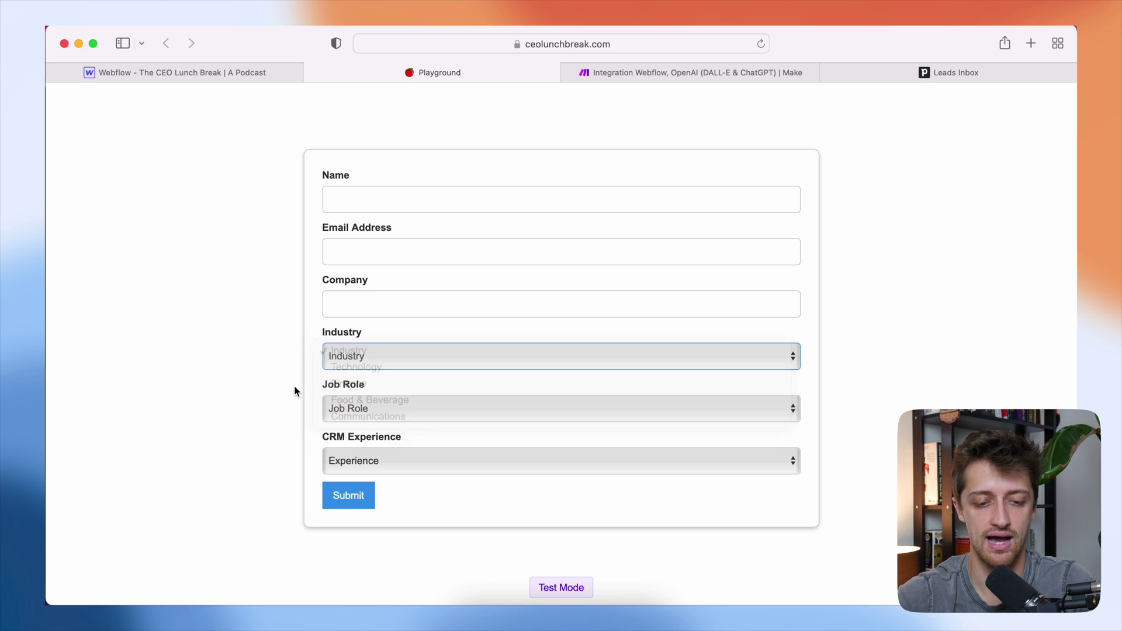
pyautogui.click(383, 409)
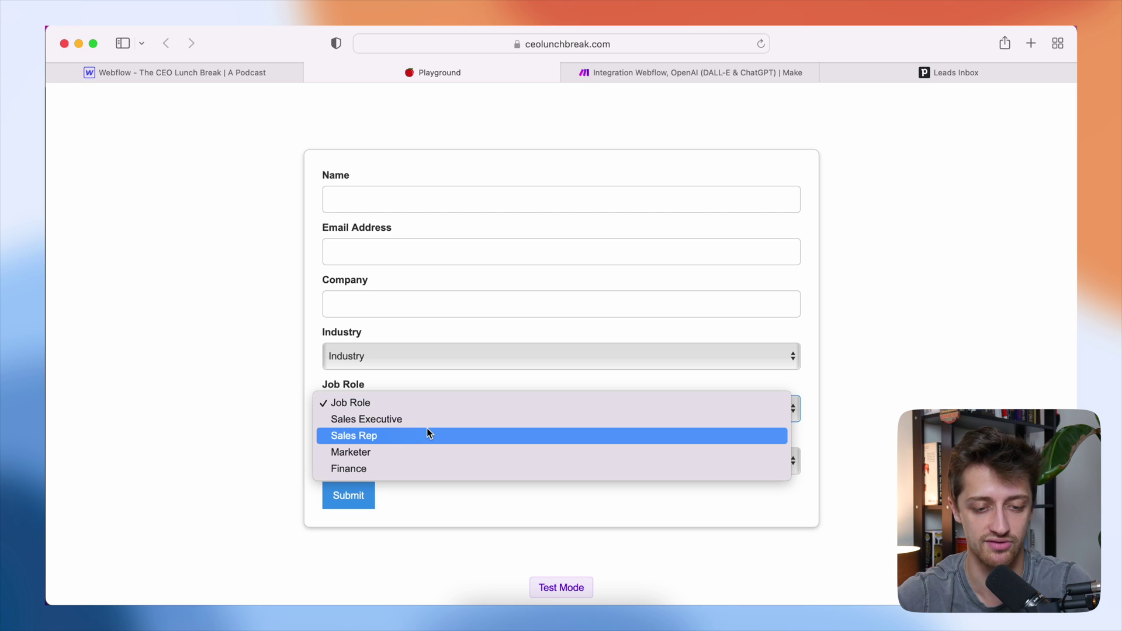
pyautogui.click(268, 459)
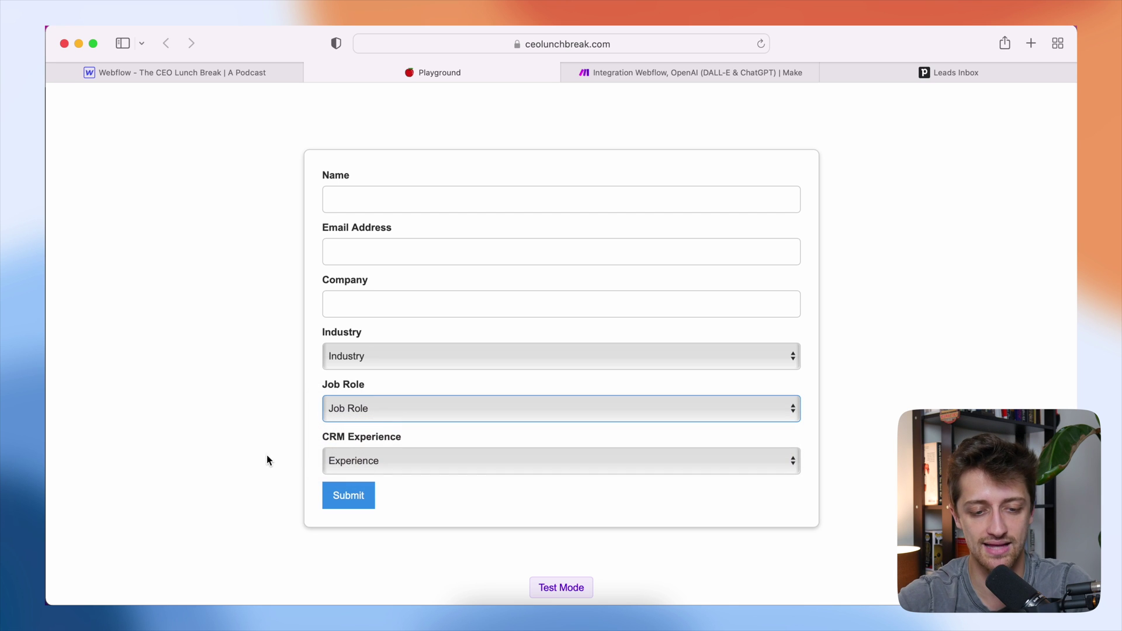
pyautogui.click(353, 462)
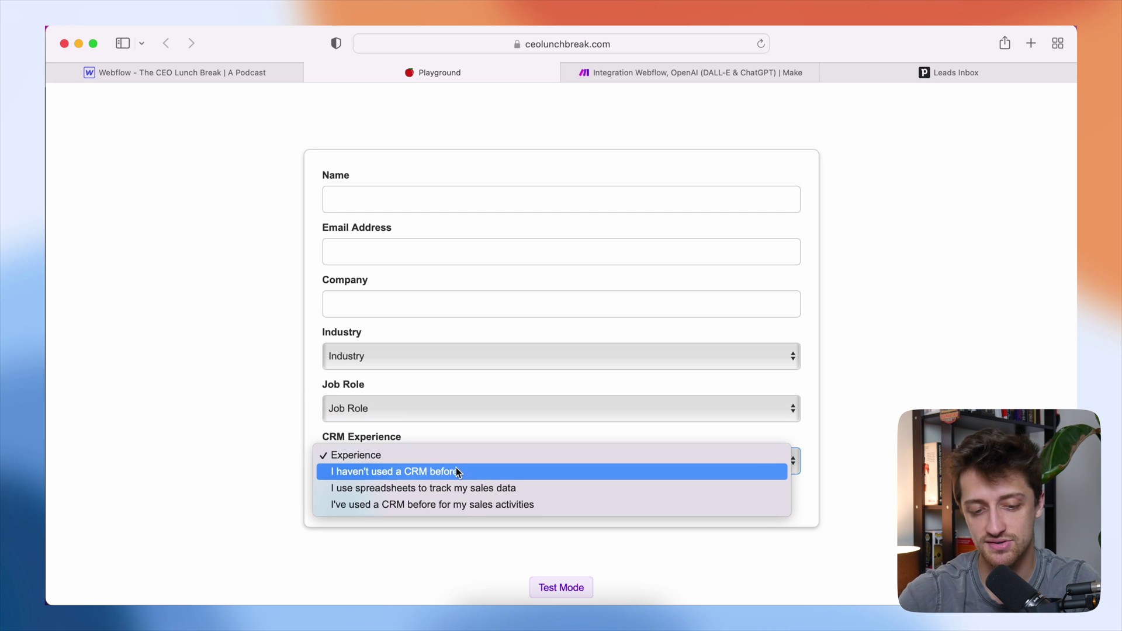
# - Choose "I've used a CRM before for my sales activities", then pan the Make scenario to show all five modules
pyautogui.click(476, 505)
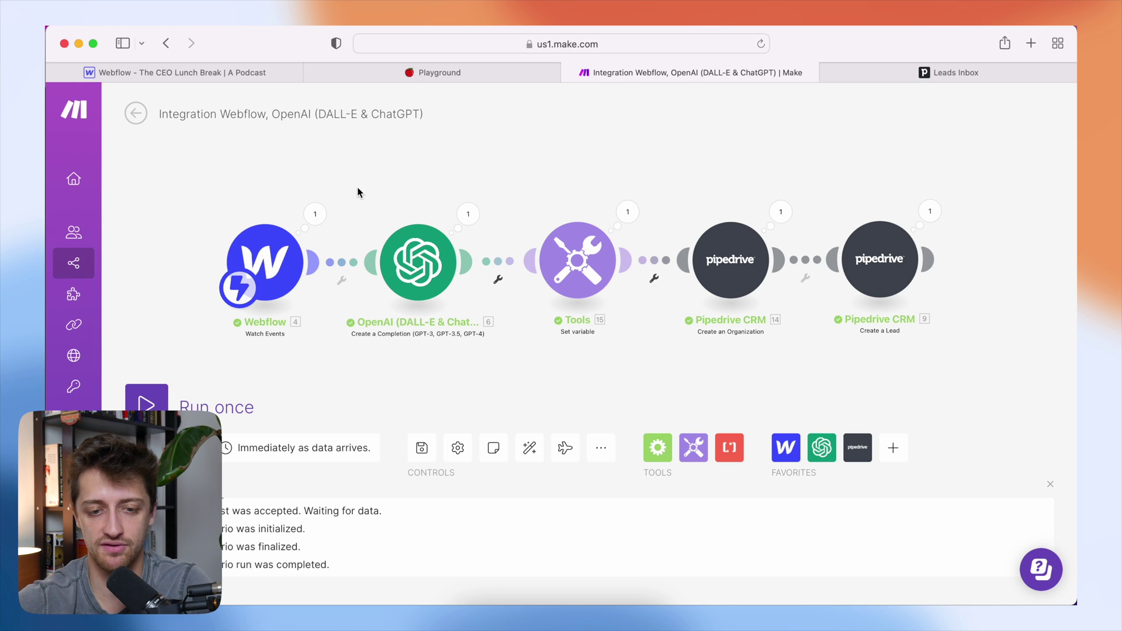
pyautogui.moveTo(356, 187); pyautogui.dragTo(372, 192)
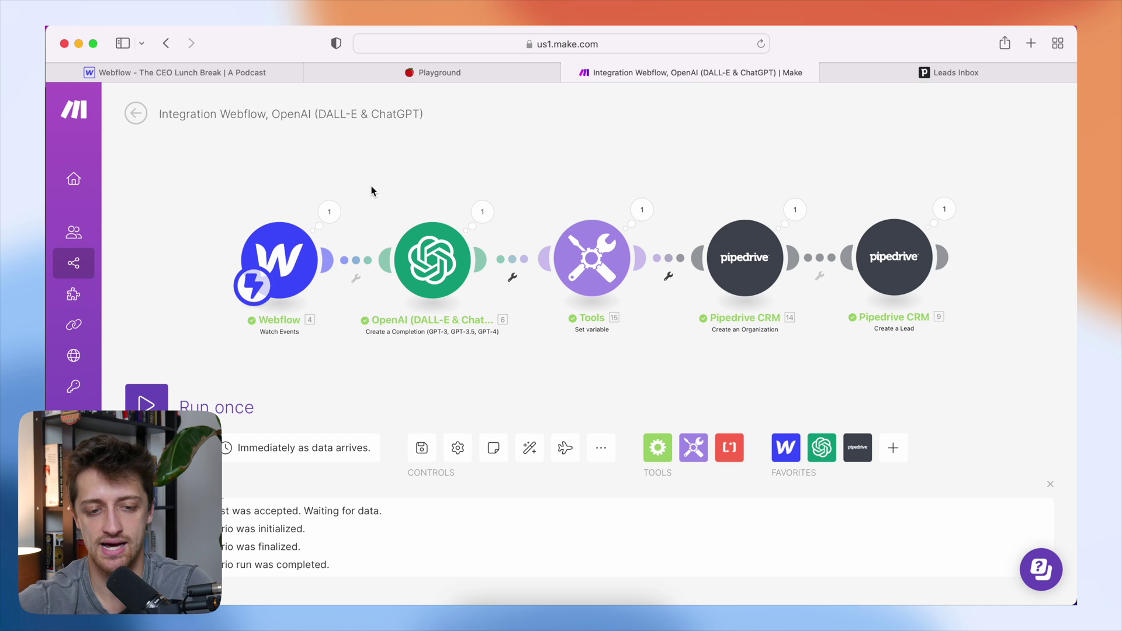
pyautogui.scroll(3, 375, 205)
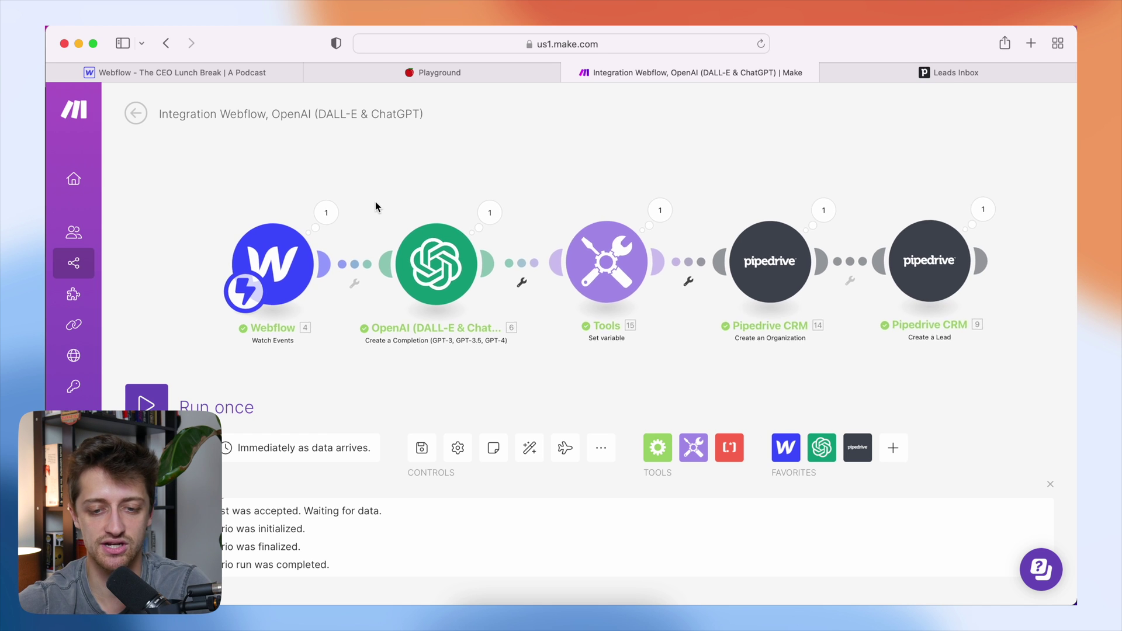
pyautogui.hscroll(-5, 377, 210)
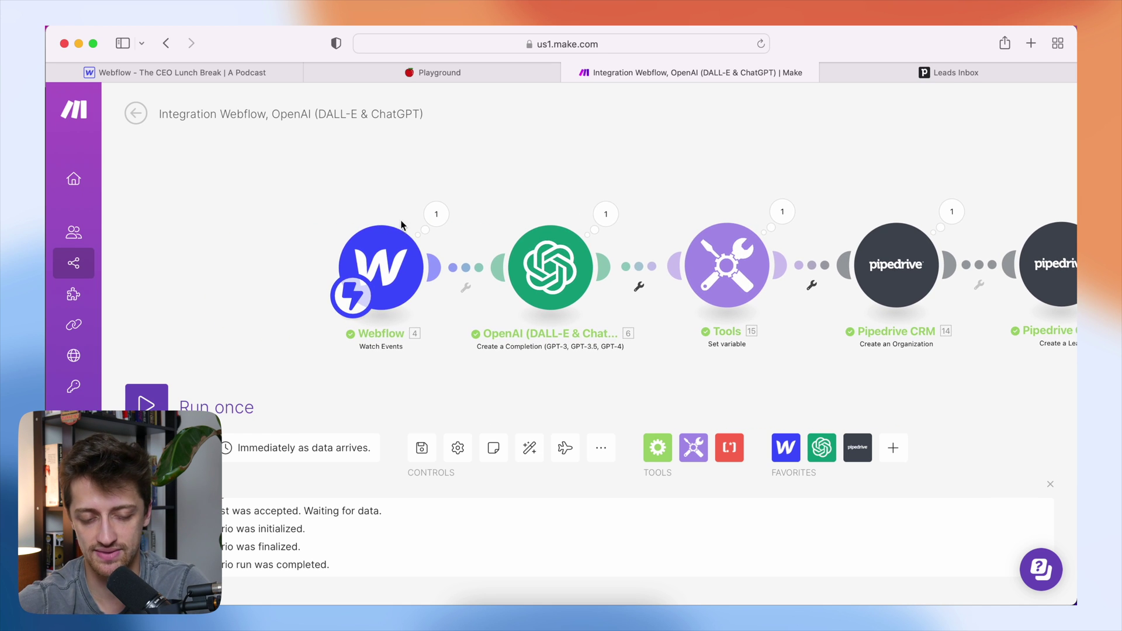
pyautogui.click(405, 73)
pyautogui.click(623, 70)
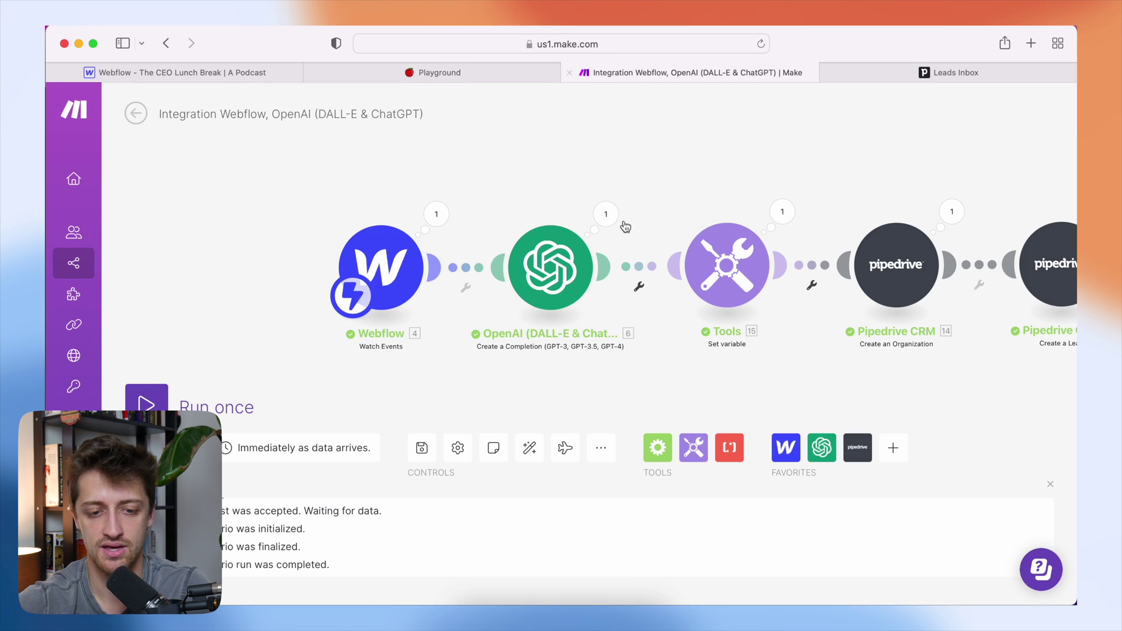
pyautogui.click(390, 283)
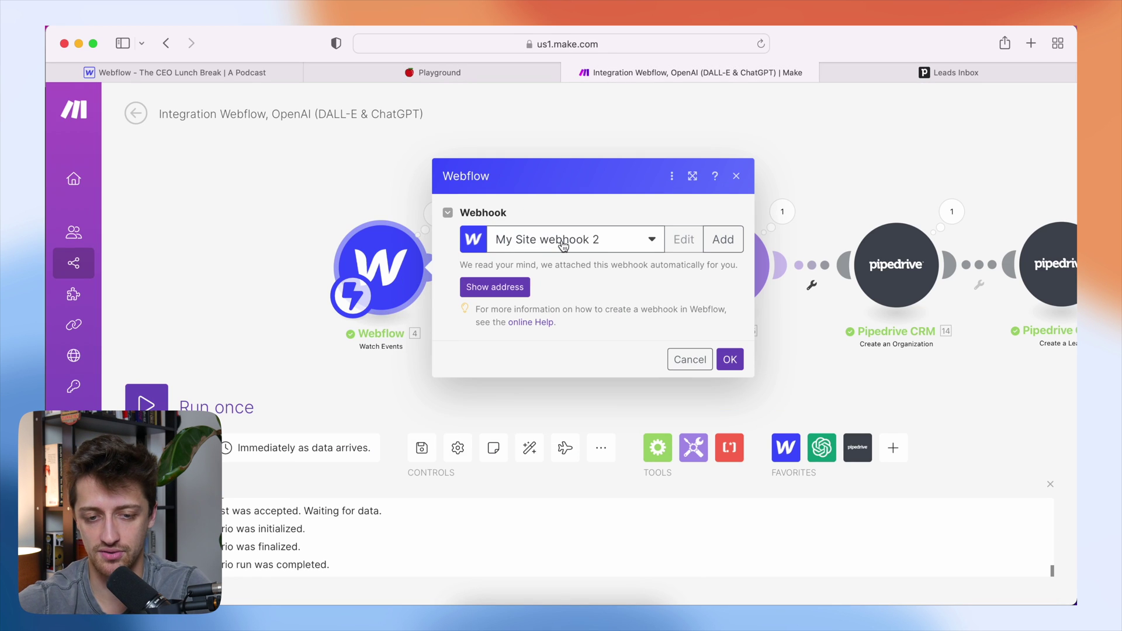
pyautogui.click(728, 357)
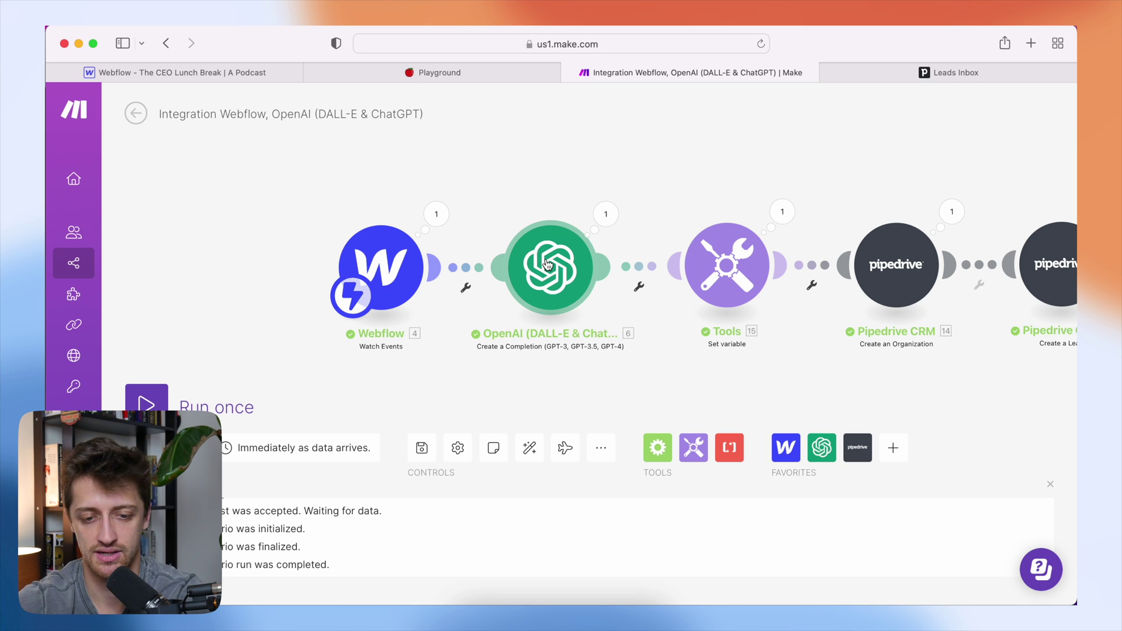
pyautogui.click(547, 265)
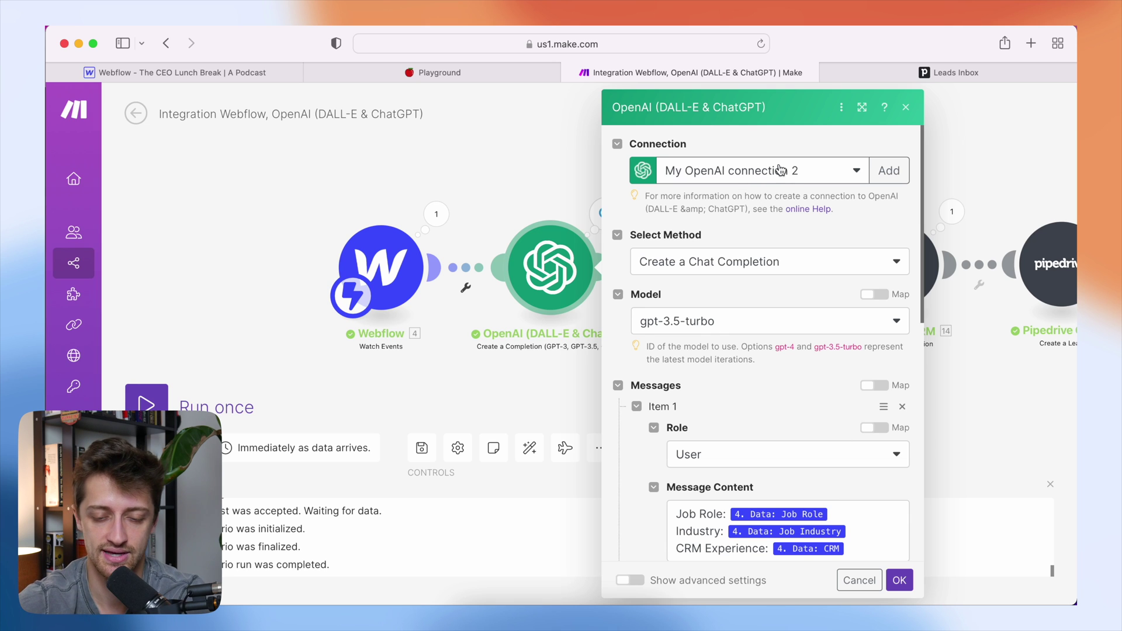
# - Review the OpenAI module's chat completion method and gpt-3.5-turbo model
pyautogui.click(701, 265)
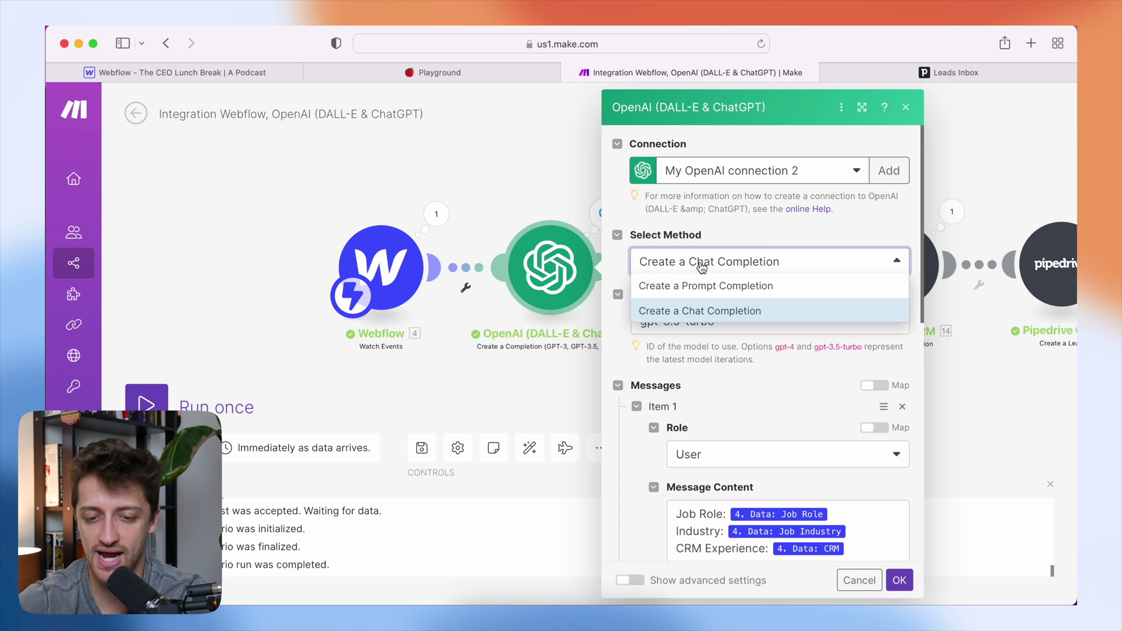
pyautogui.scroll(-3, 740, 242)
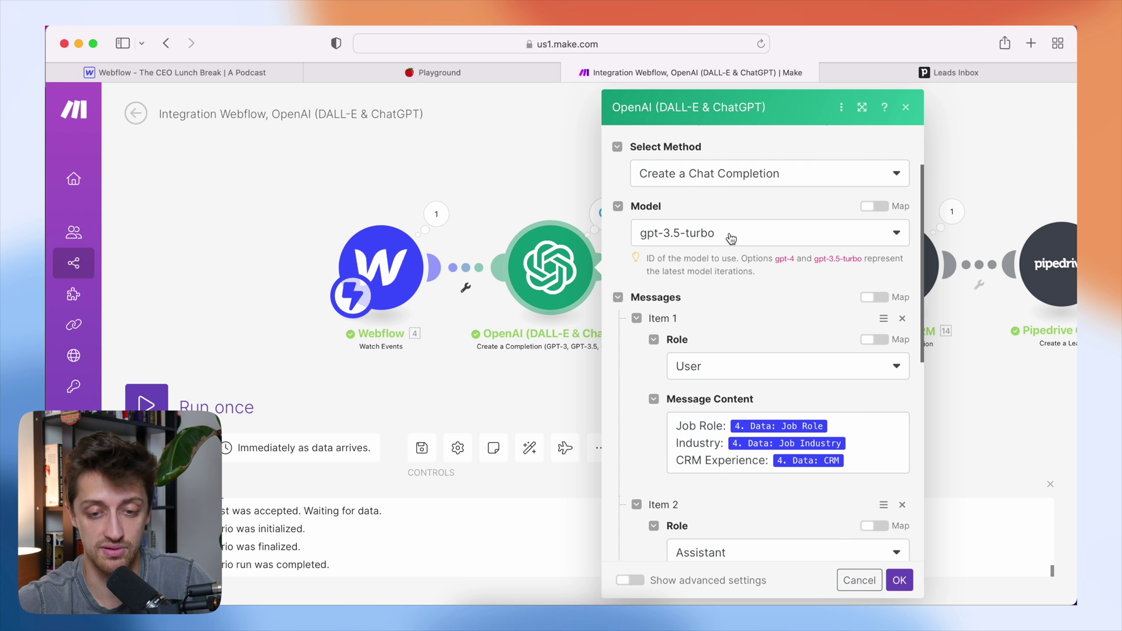
pyautogui.scroll(-2, 756, 299)
pyautogui.scroll(-6, 755, 299)
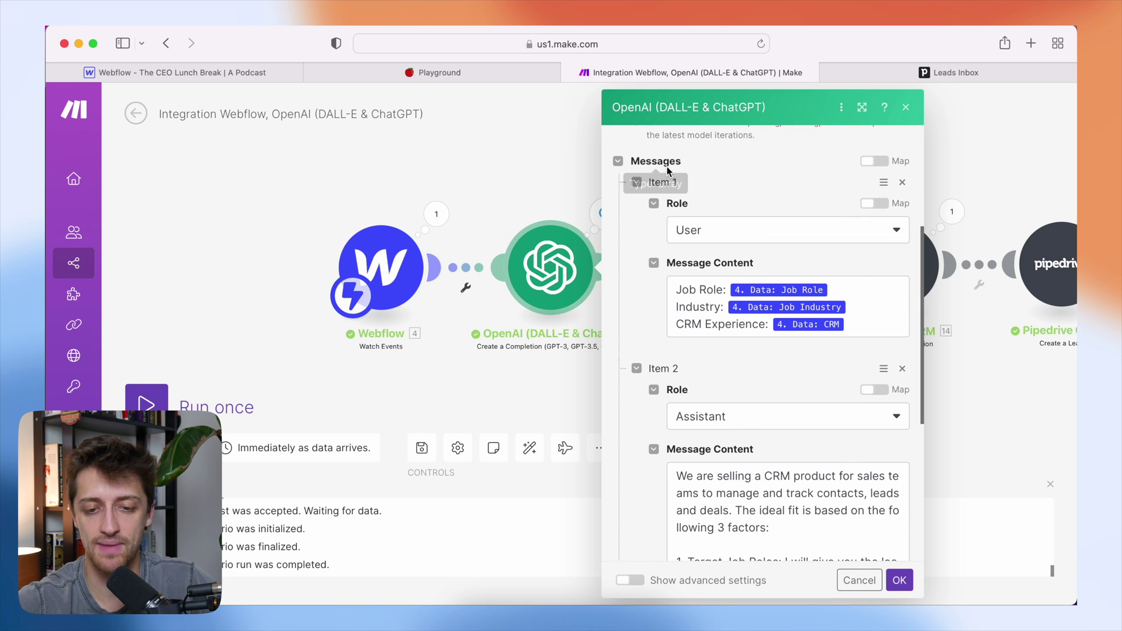
# - Keep User as Item 1's role, review the messages, and return to the lead form
pyautogui.click(721, 234)
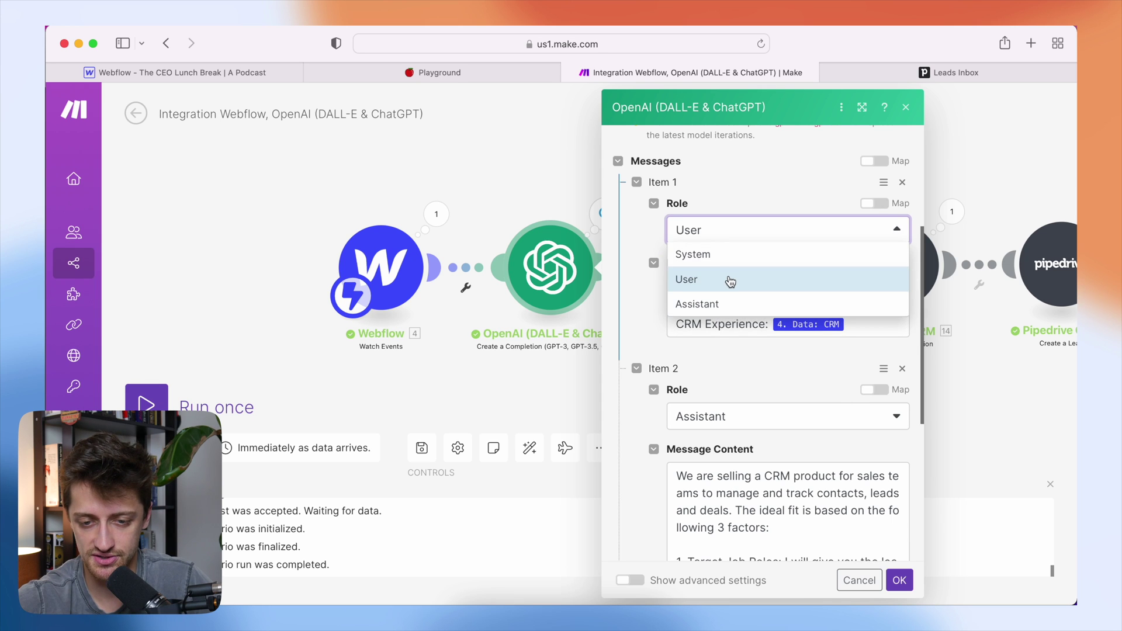
pyautogui.click(727, 279)
pyautogui.scroll(-1, 712, 298)
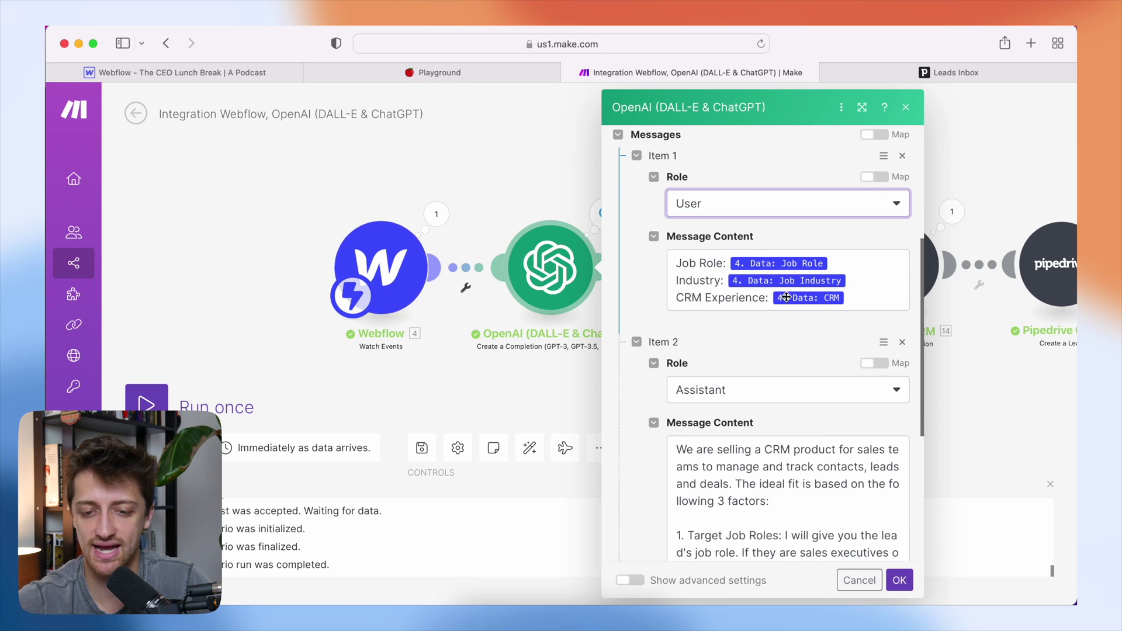
pyautogui.click(390, 76)
# - Recheck the Industry, Job Role and CRM Experience dropdowns, then go back to Make's OpenAI settings
pyautogui.click(468, 357)
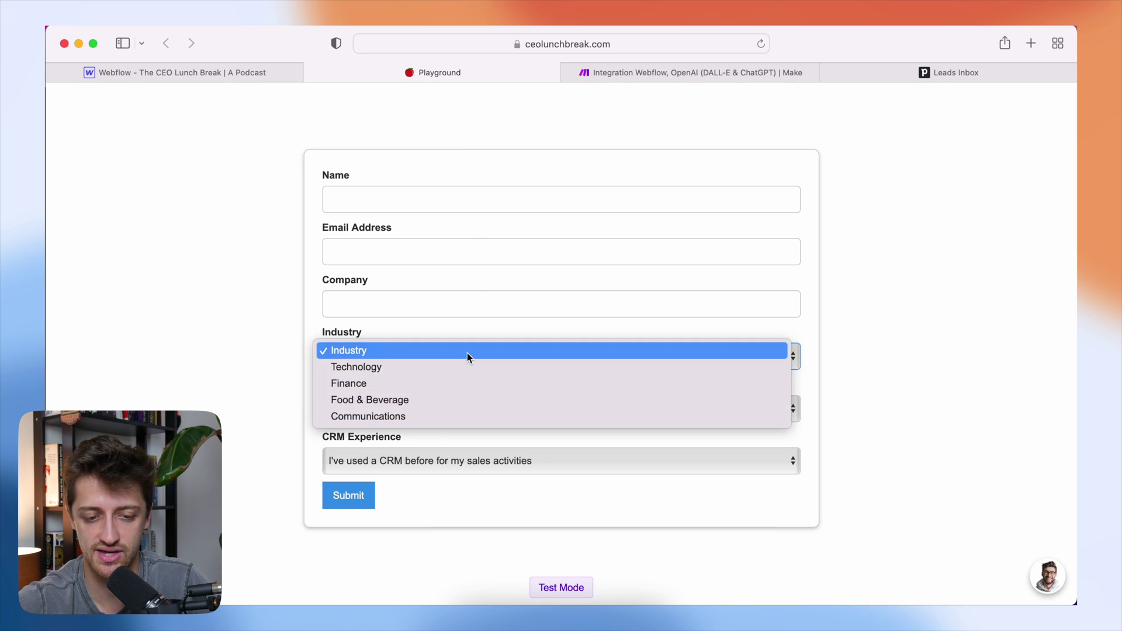
pyautogui.click(366, 403)
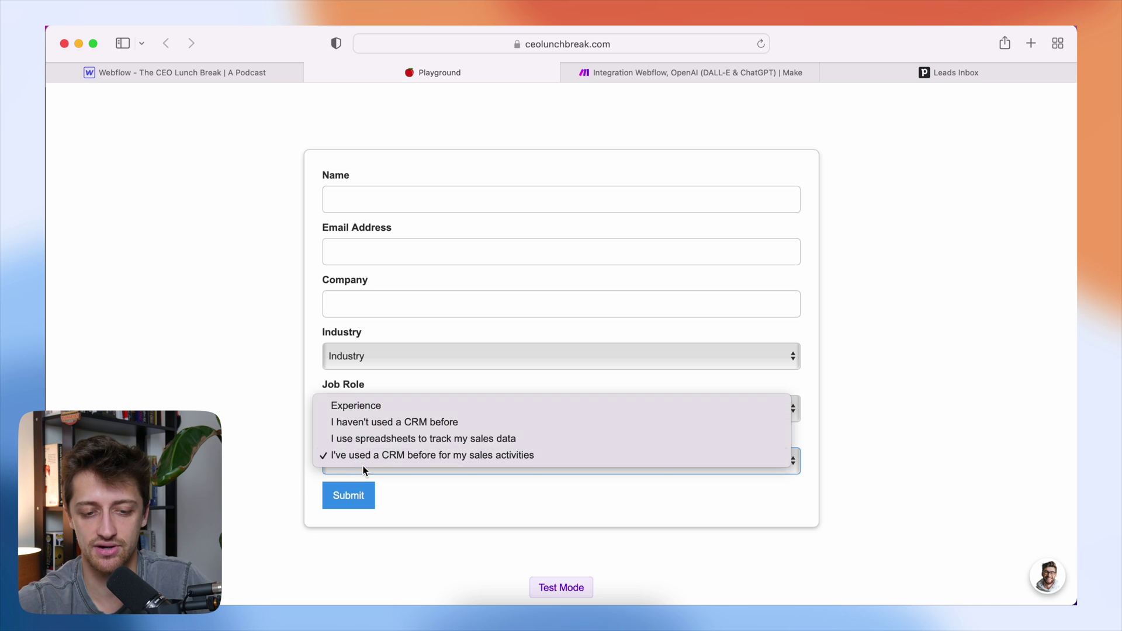
pyautogui.click(282, 445)
pyautogui.click(636, 74)
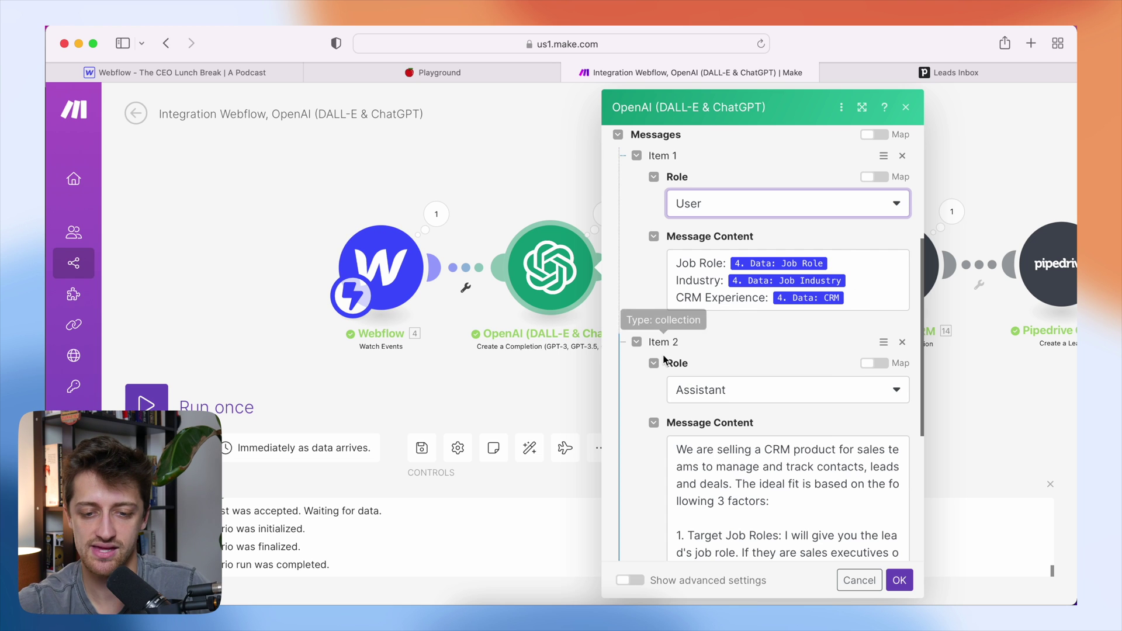
pyautogui.scroll(-2, 668, 342)
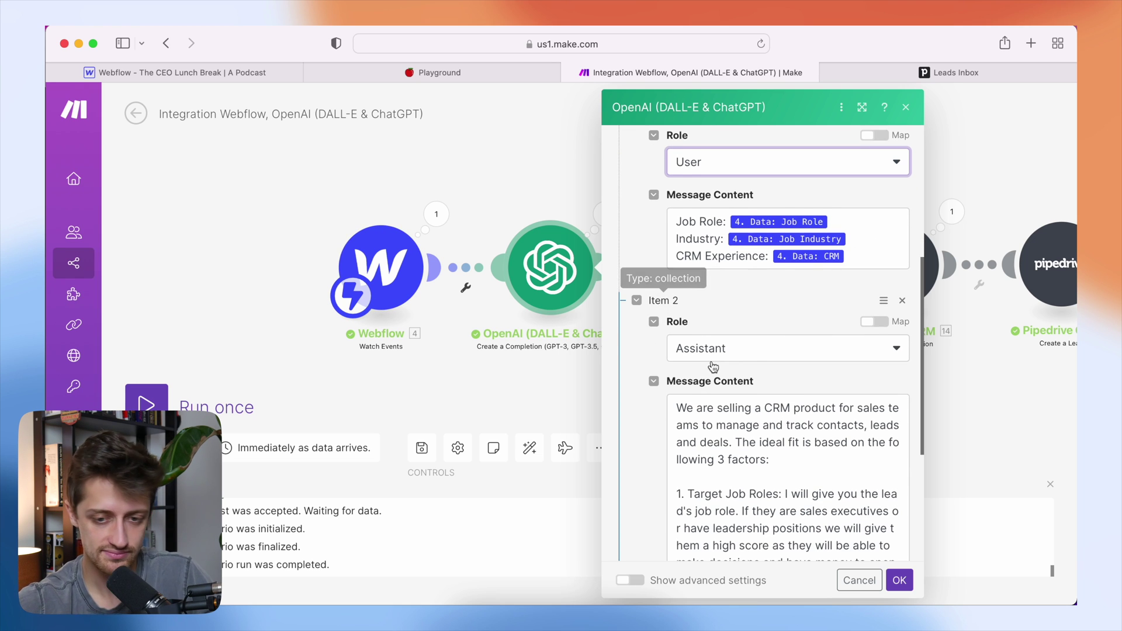
pyautogui.scroll(-5, 712, 363)
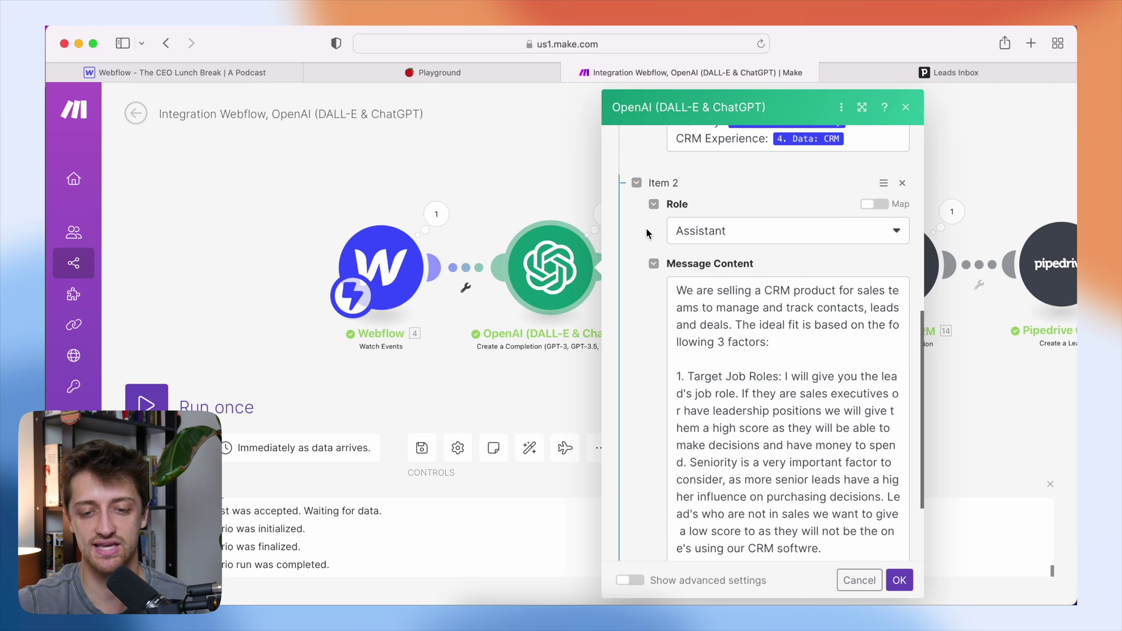
pyautogui.scroll(-3, 645, 230)
pyautogui.scroll(-1, 646, 229)
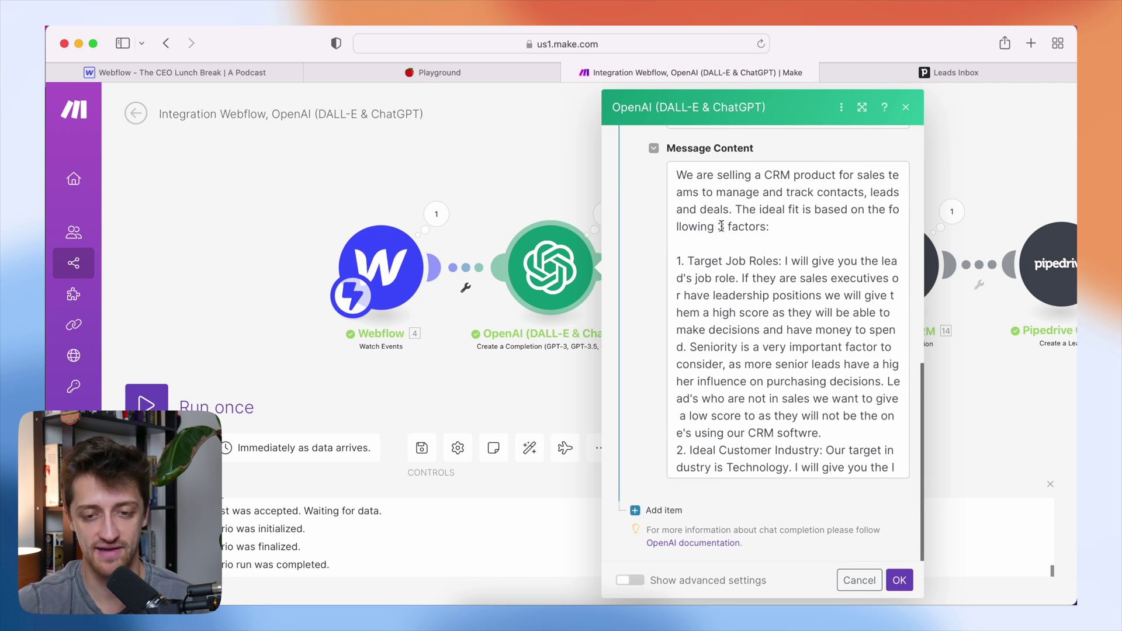
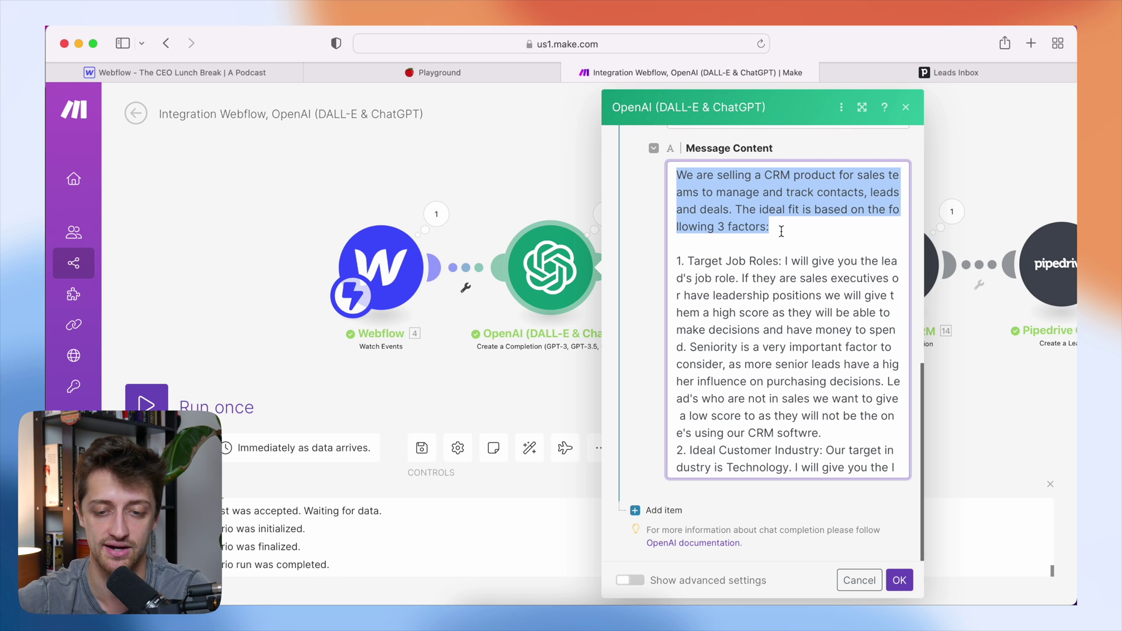
# - Explain the Target Job Roles criterion: senior sales executives score high, non-sales leads score low
pyautogui.moveTo(786, 262); pyautogui.dragTo(696, 266)
pyautogui.click(792, 261)
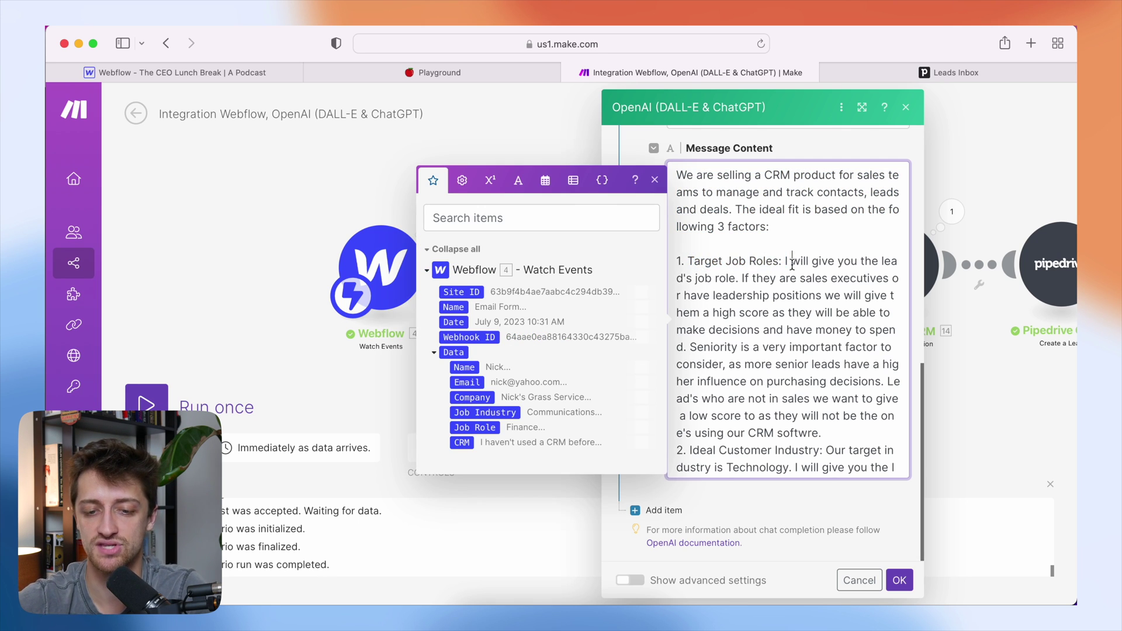
pyautogui.click(666, 189)
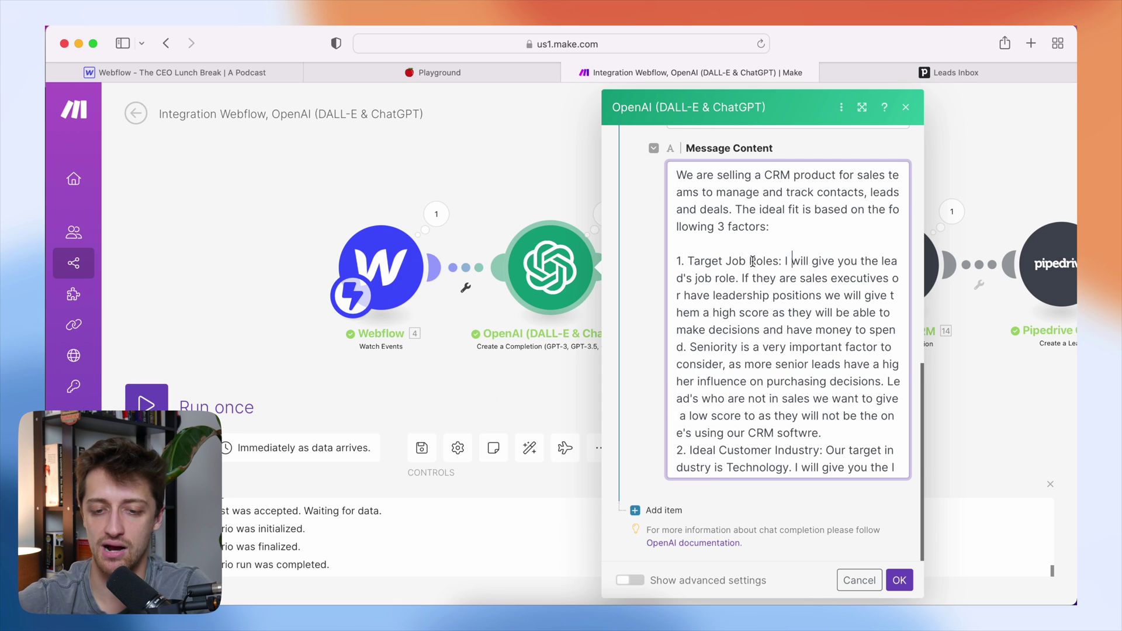
pyautogui.moveTo(742, 278); pyautogui.dragTo(692, 346)
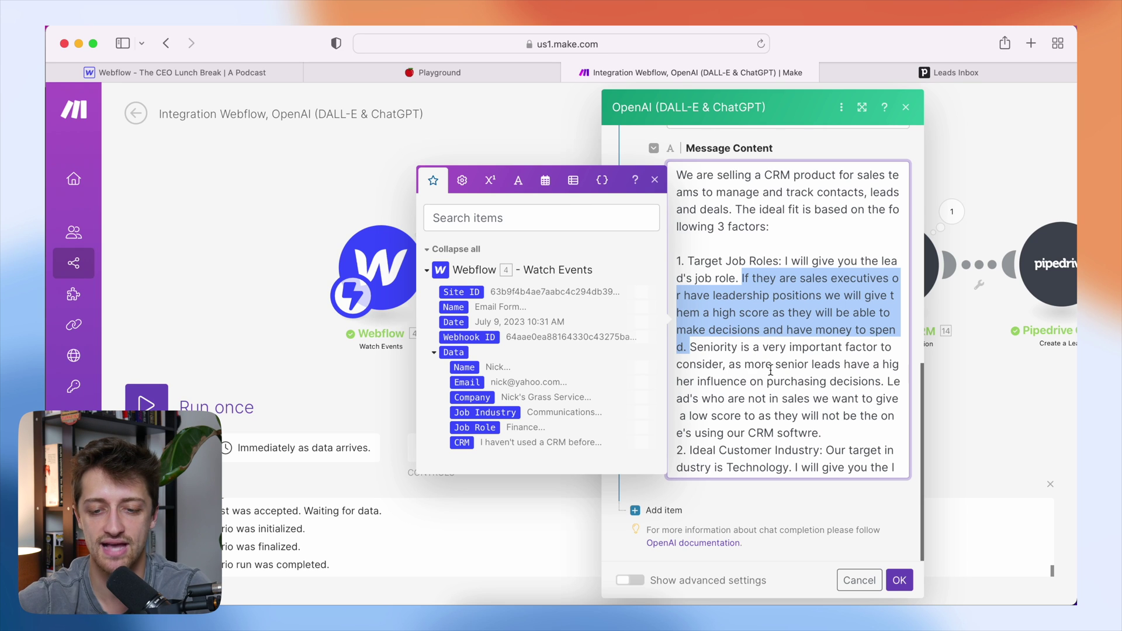
pyautogui.moveTo(728, 363); pyautogui.dragTo(880, 383)
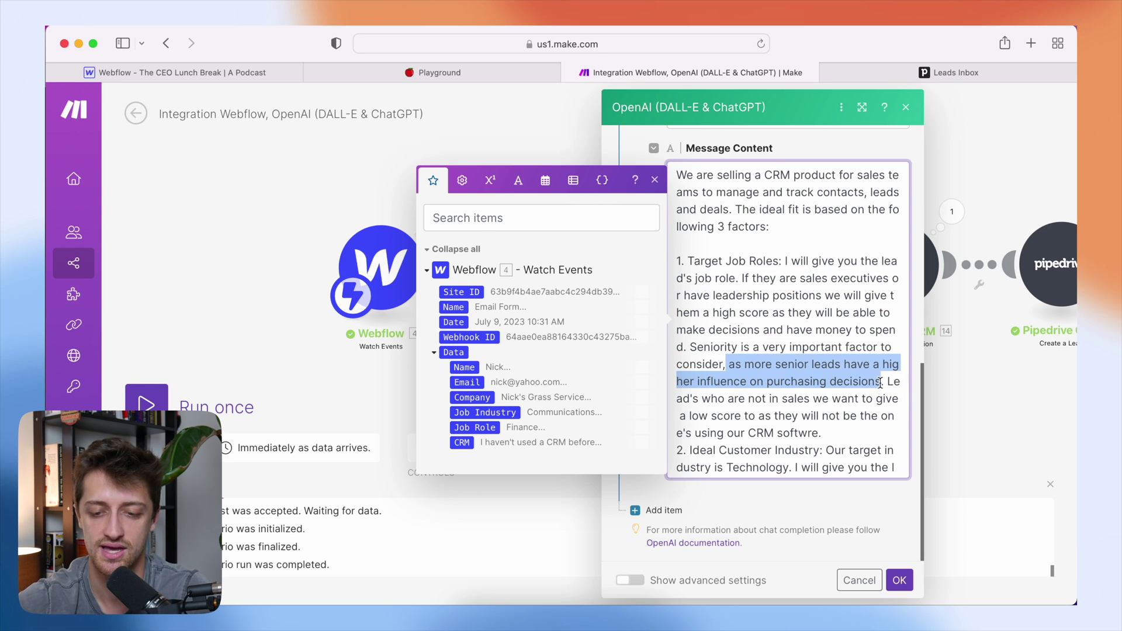
pyautogui.click(832, 433)
pyautogui.moveTo(839, 428); pyautogui.dragTo(884, 381)
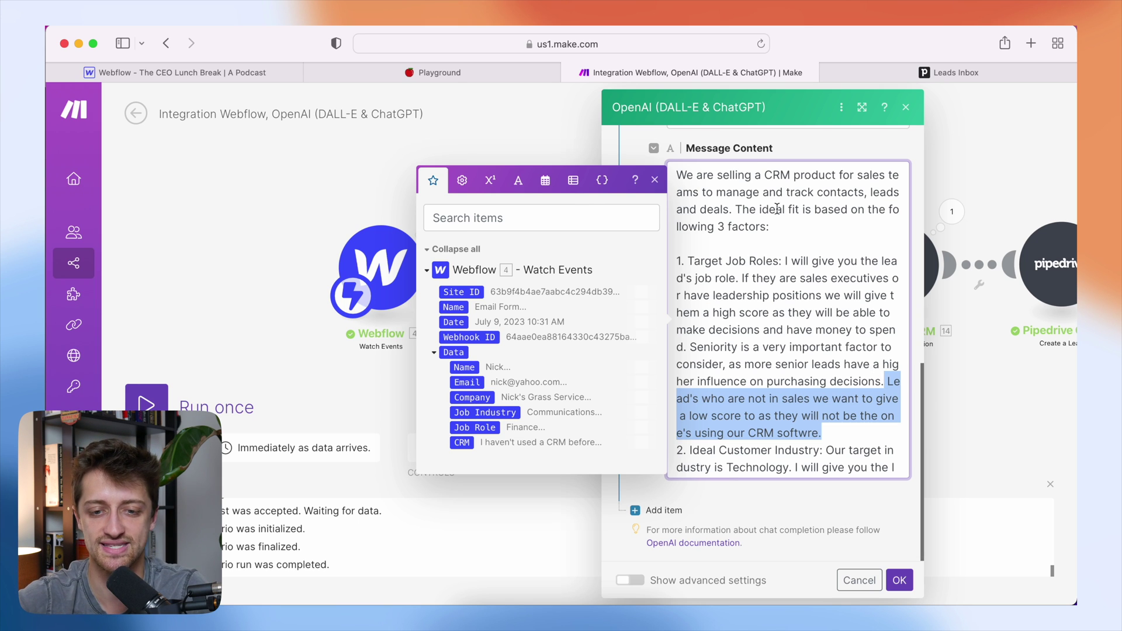
pyautogui.click(655, 180)
# - Explain the industry criterion: Technology leads score high, other industries score lower
pyautogui.scroll(-8, 726, 311)
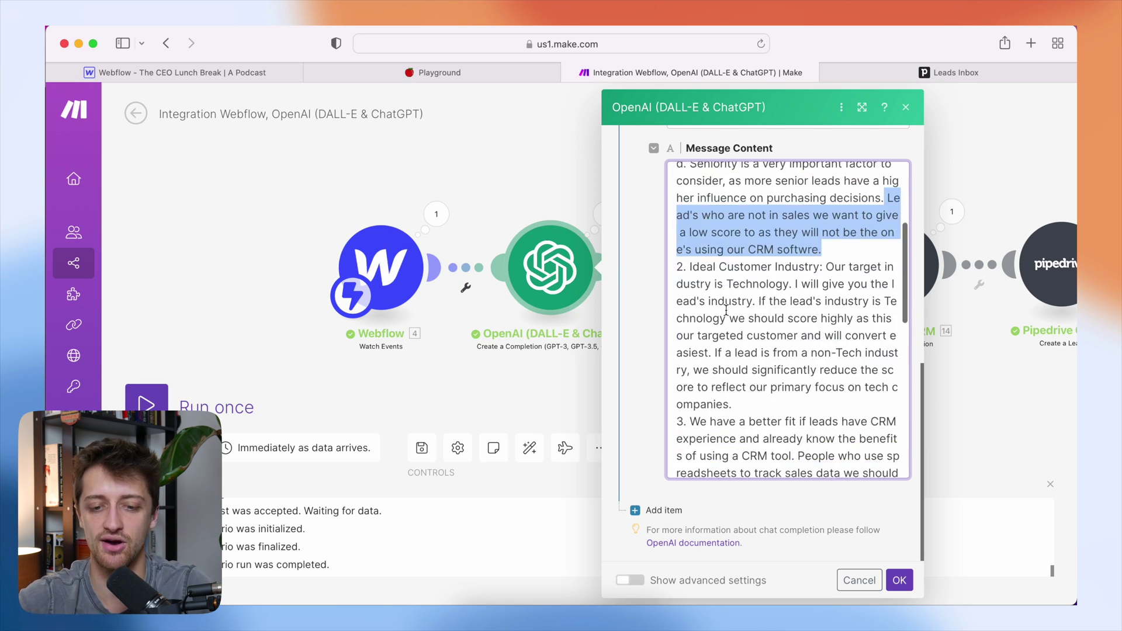
pyautogui.click(754, 356)
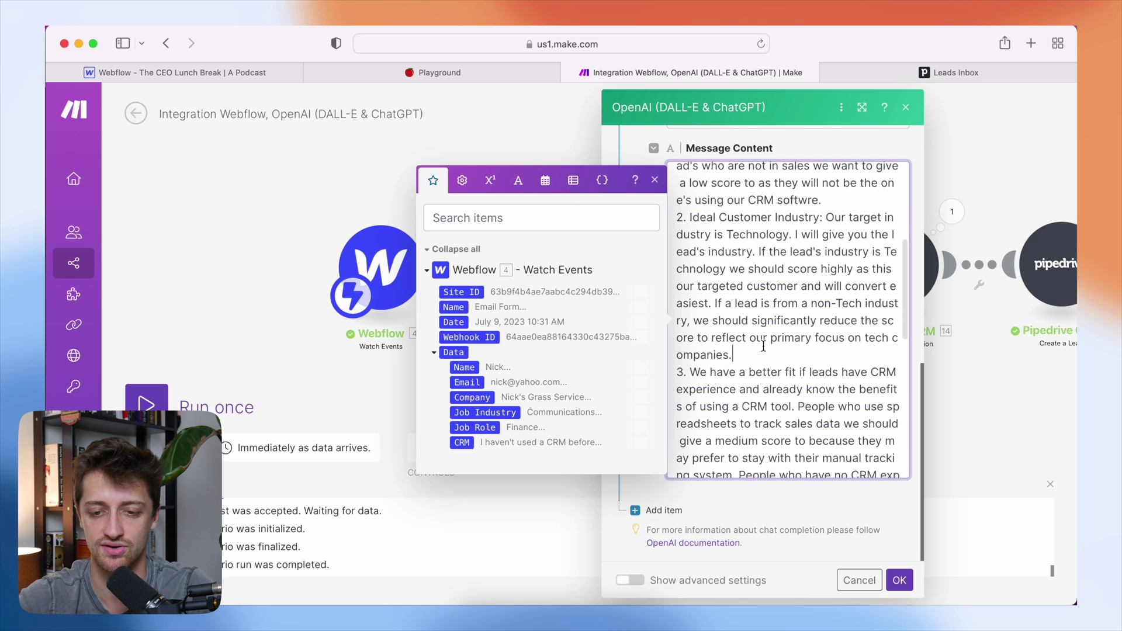
pyautogui.moveTo(825, 217); pyautogui.dragTo(760, 253)
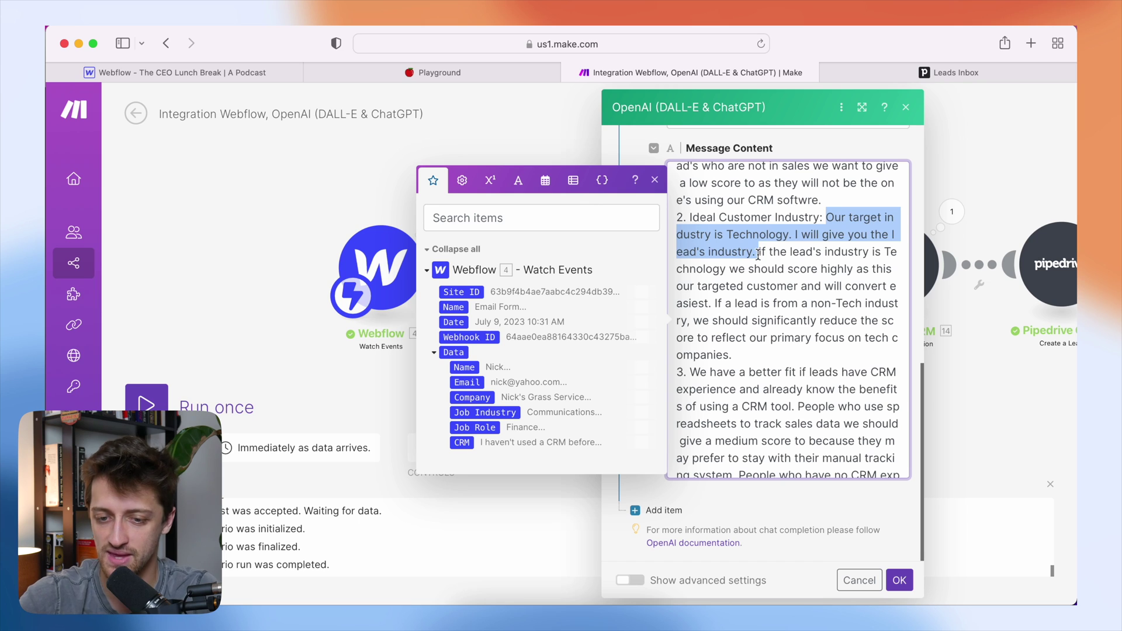
pyautogui.moveTo(805, 249); pyautogui.dragTo(708, 298)
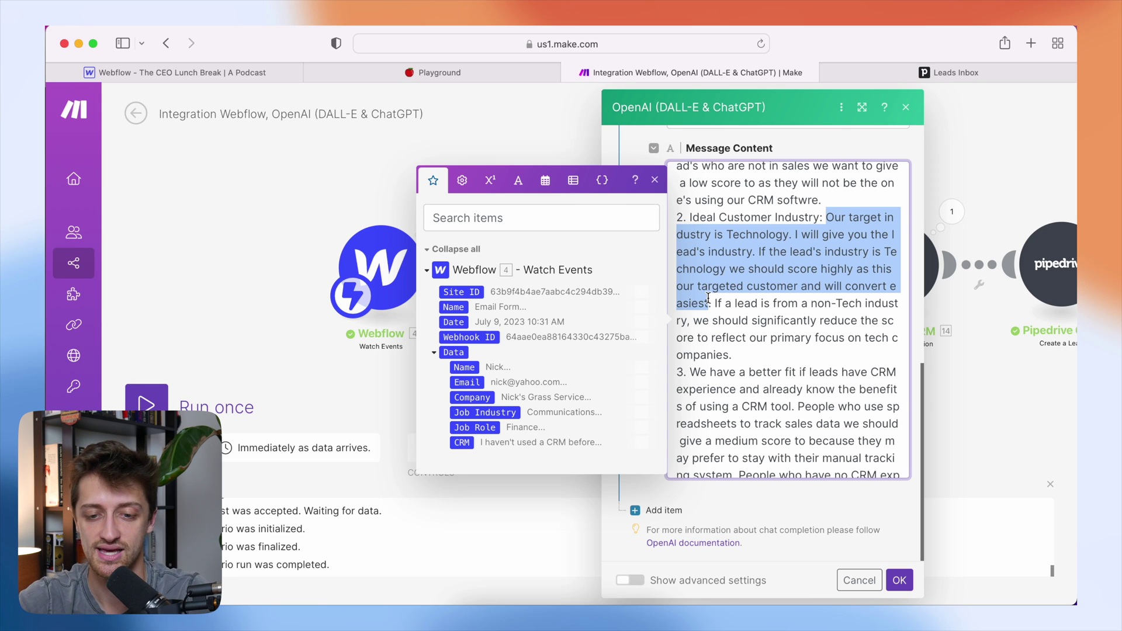
pyautogui.moveTo(732, 355); pyautogui.dragTo(724, 304)
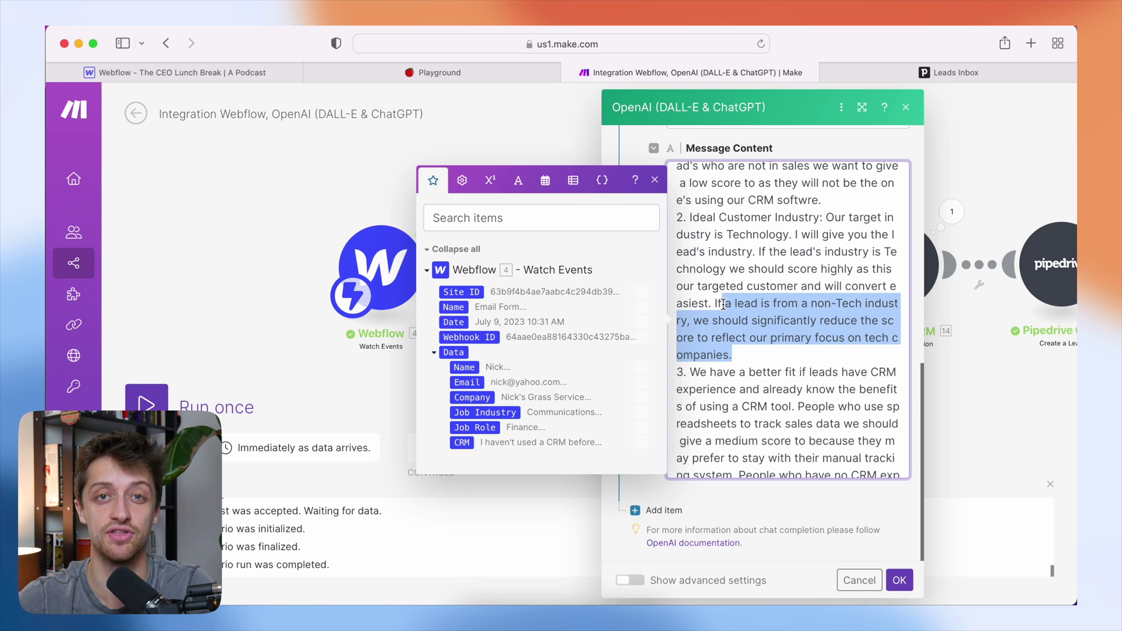
# - Explain the CRM experience criterion: CRM users score high, spreadsheet users medium, no CRM low
pyautogui.scroll(-3, 724, 305)
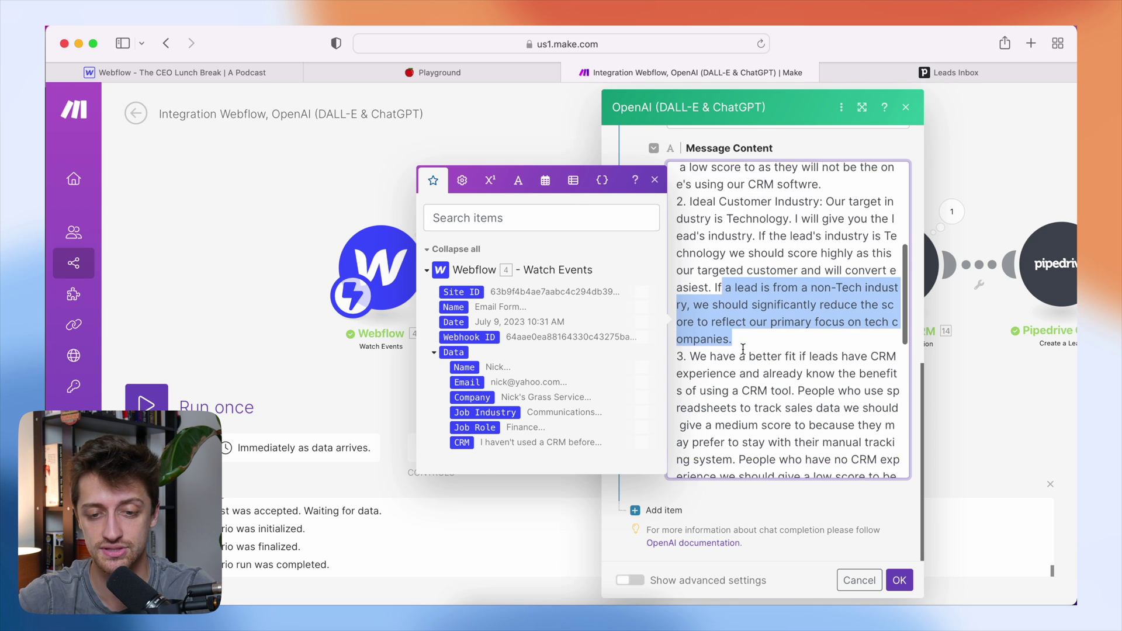
pyautogui.click(678, 270)
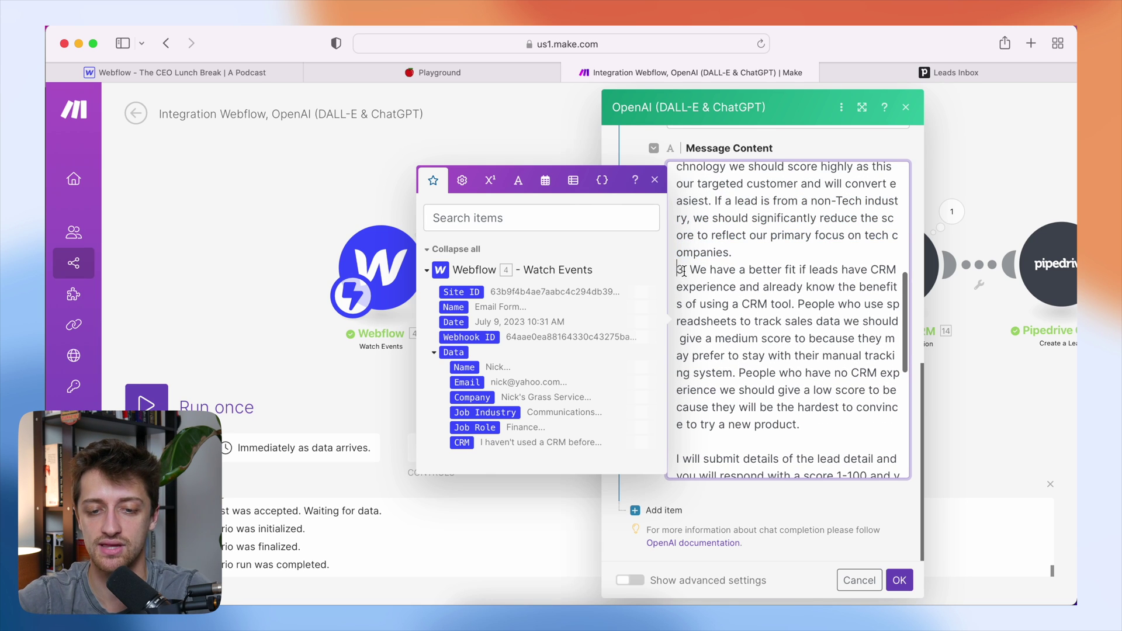
pyautogui.moveTo(676, 269); pyautogui.dragTo(818, 431)
pyautogui.click(698, 269)
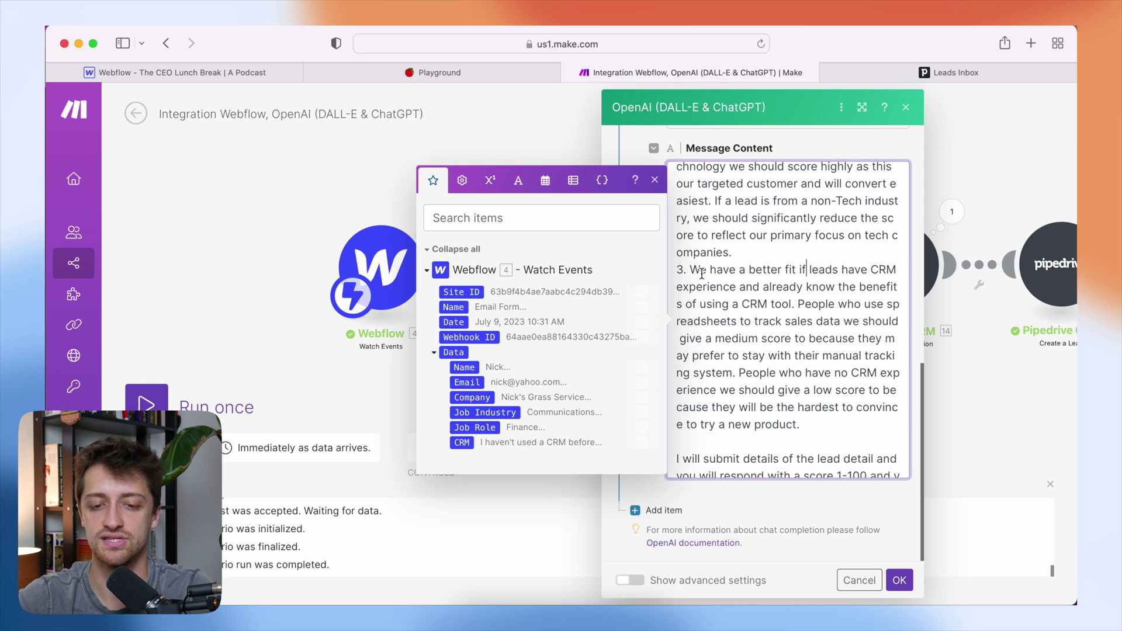
pyautogui.moveTo(690, 269); pyautogui.dragTo(755, 305)
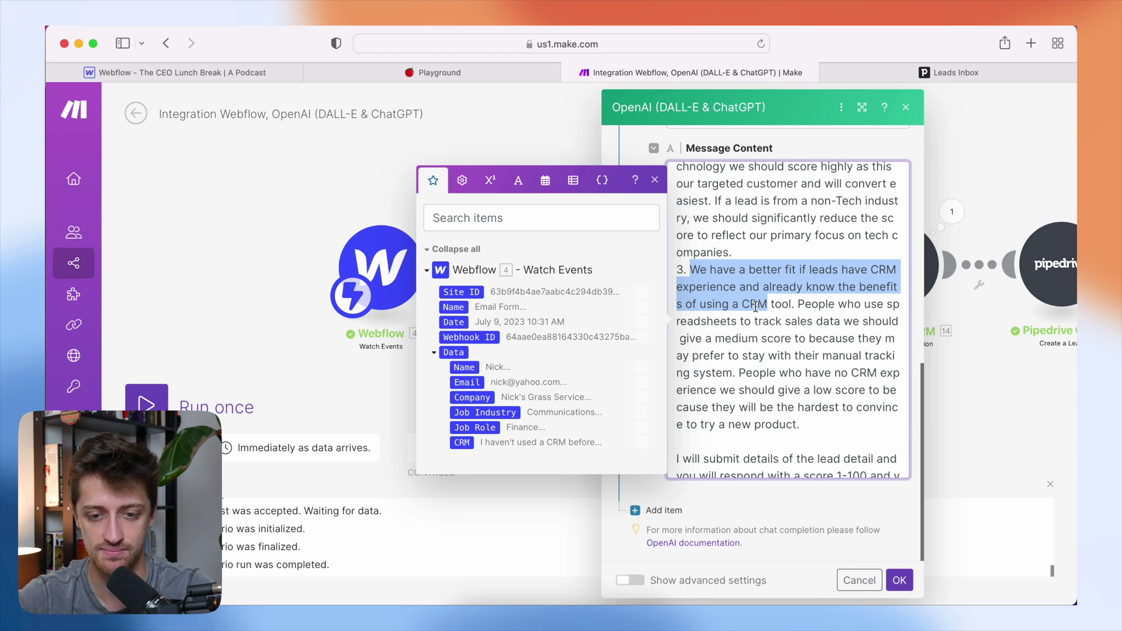
pyautogui.click(796, 306)
pyautogui.moveTo(795, 306); pyautogui.dragTo(784, 350)
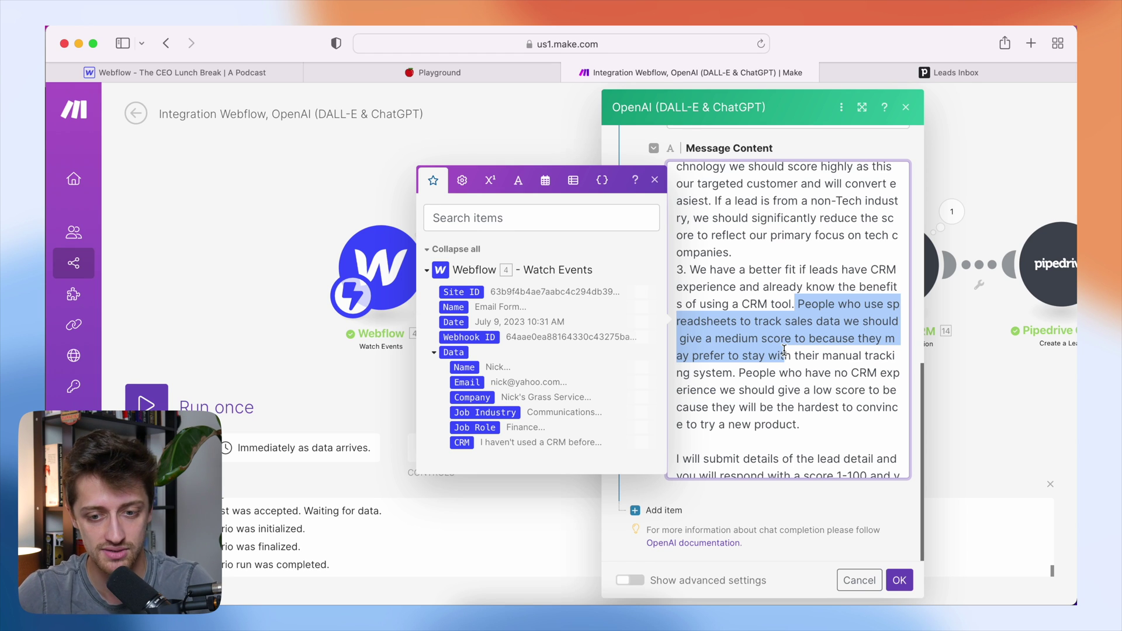
pyautogui.moveTo(807, 425); pyautogui.dragTo(741, 374)
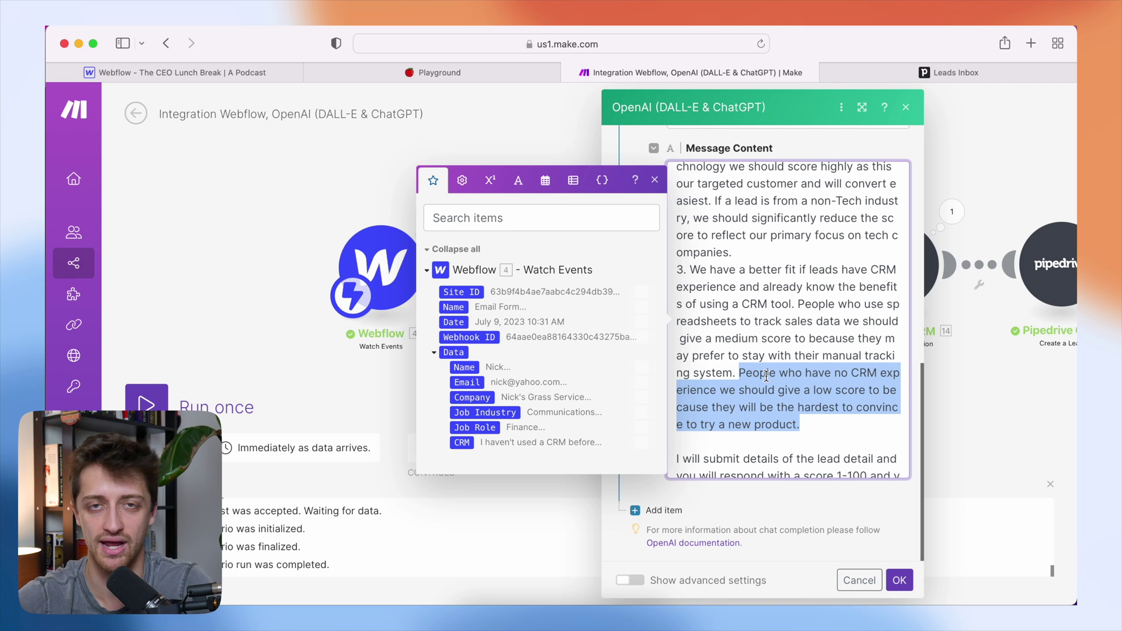
# - Clear the prompt highlights and bring up the ceolunchbreak.com lead form in the Playground tab
pyautogui.scroll(-5, 766, 375)
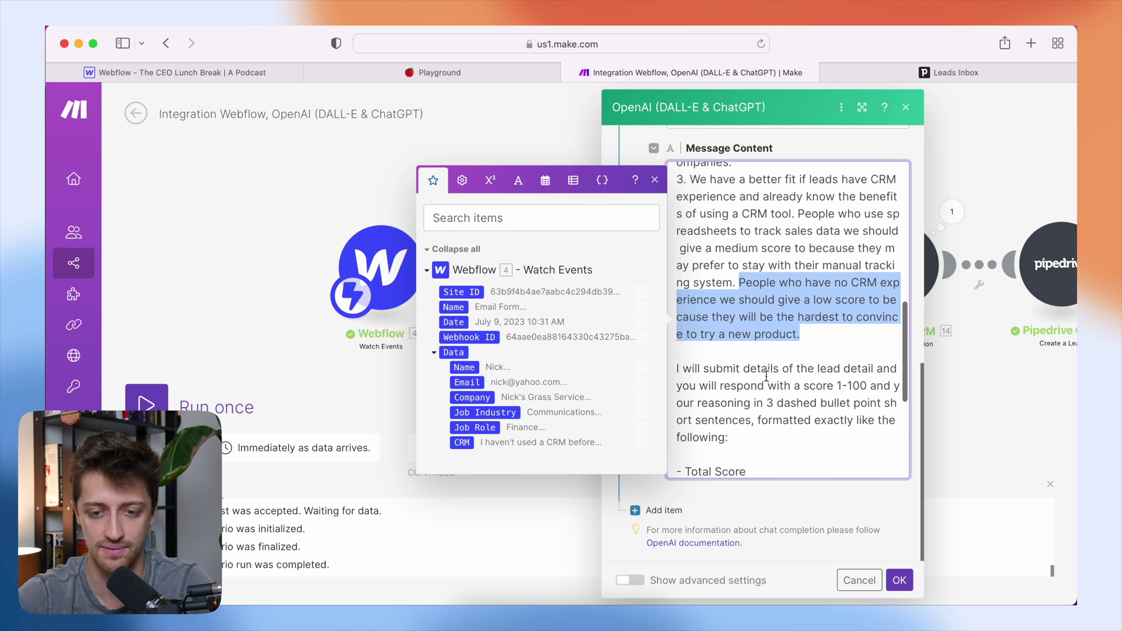
pyautogui.click(758, 359)
pyautogui.scroll(4, 762, 359)
pyautogui.moveTo(762, 358); pyautogui.dragTo(678, 182)
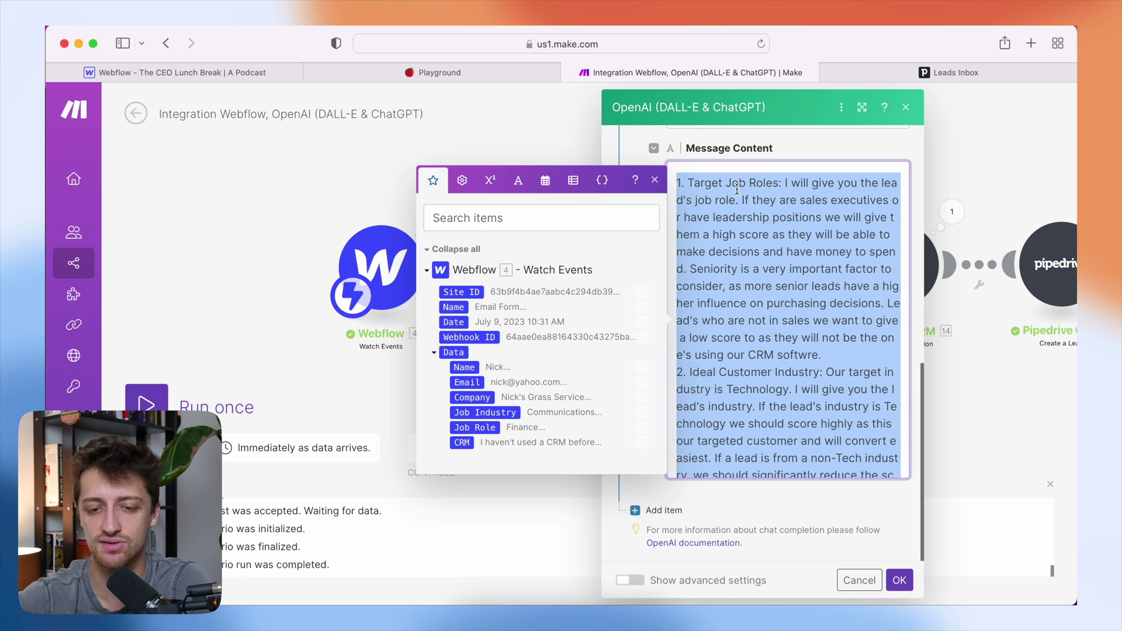
pyautogui.click(739, 387)
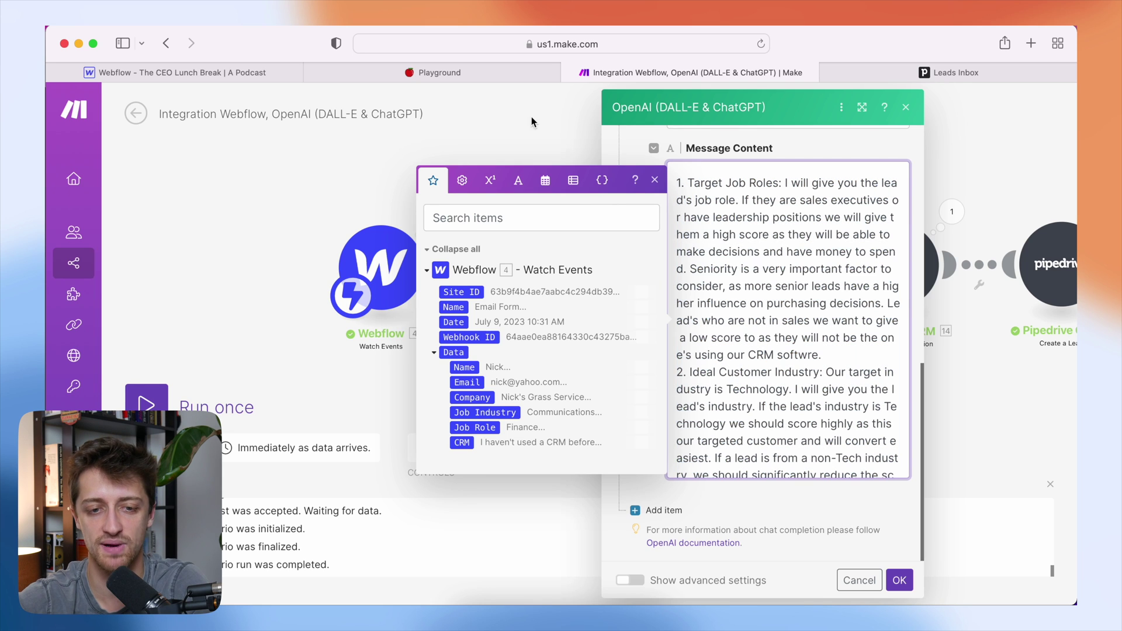
pyautogui.click(498, 78)
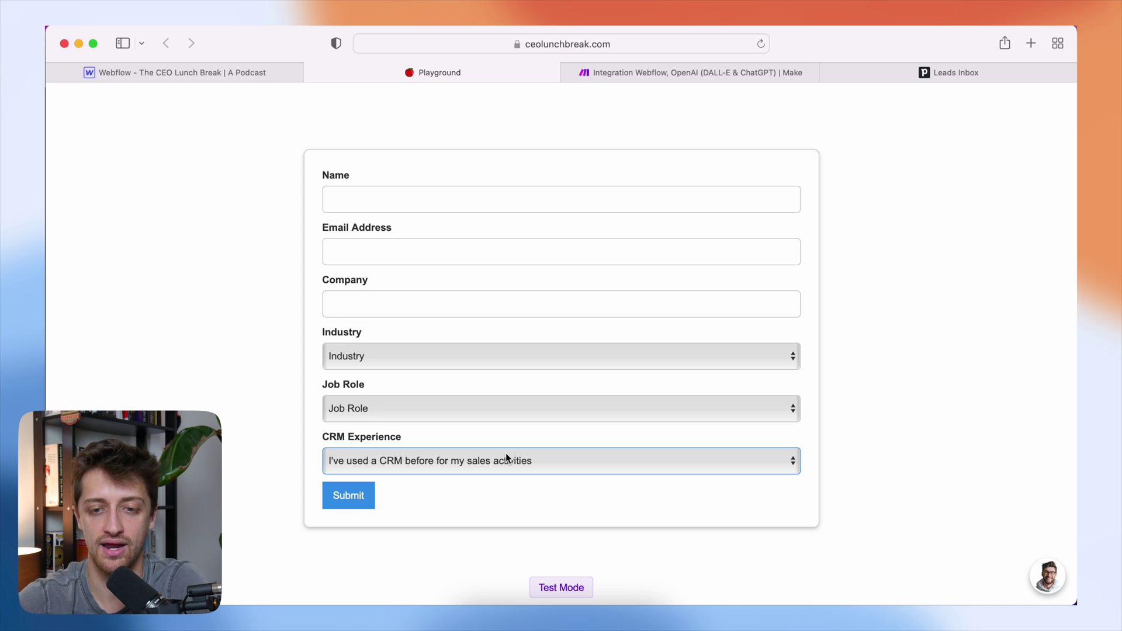
# - Explain the requested output format: a Total Score line followed by three Reasoning lines
pyautogui.click(703, 79)
pyautogui.scroll(-5, 739, 208)
pyautogui.scroll(-5, 739, 209)
pyautogui.click(744, 314)
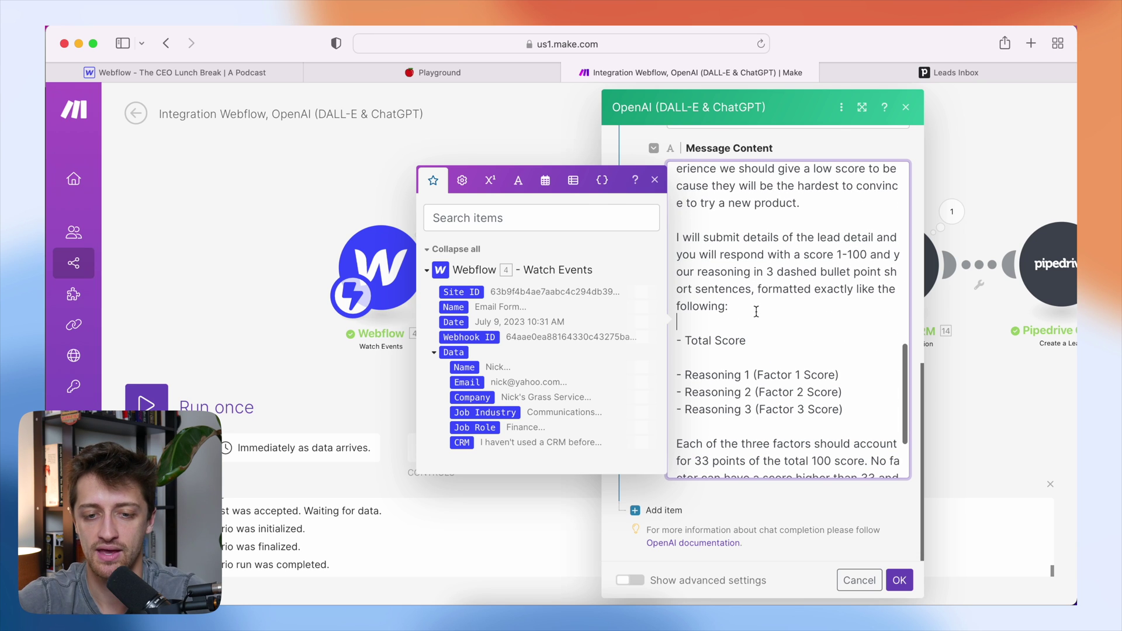
pyautogui.moveTo(754, 310); pyautogui.dragTo(679, 239)
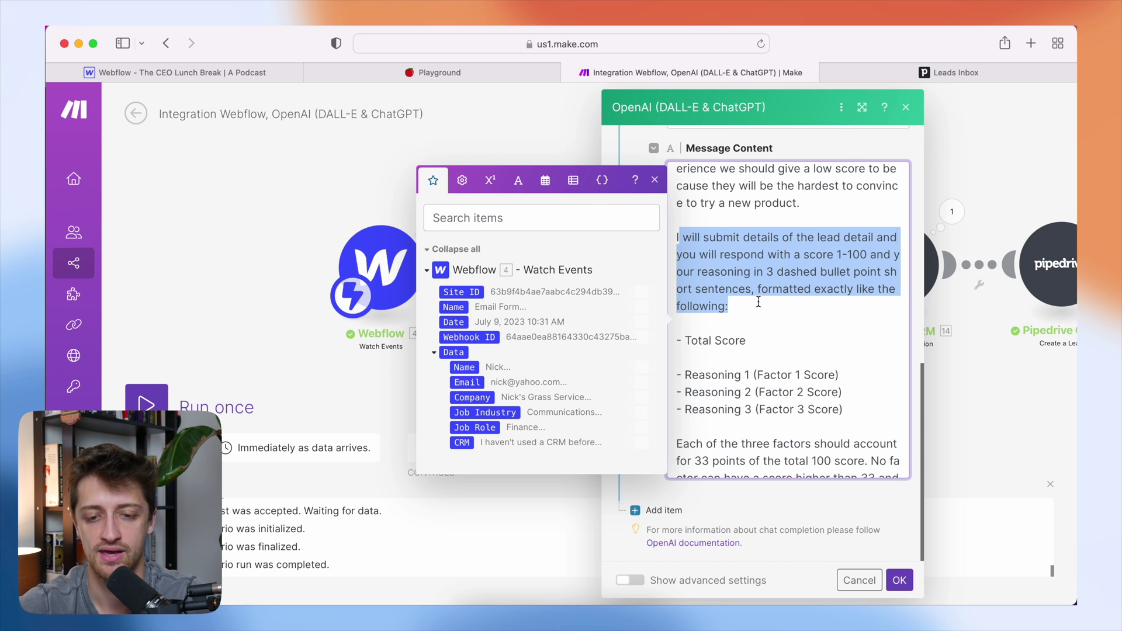
pyautogui.press('Right')
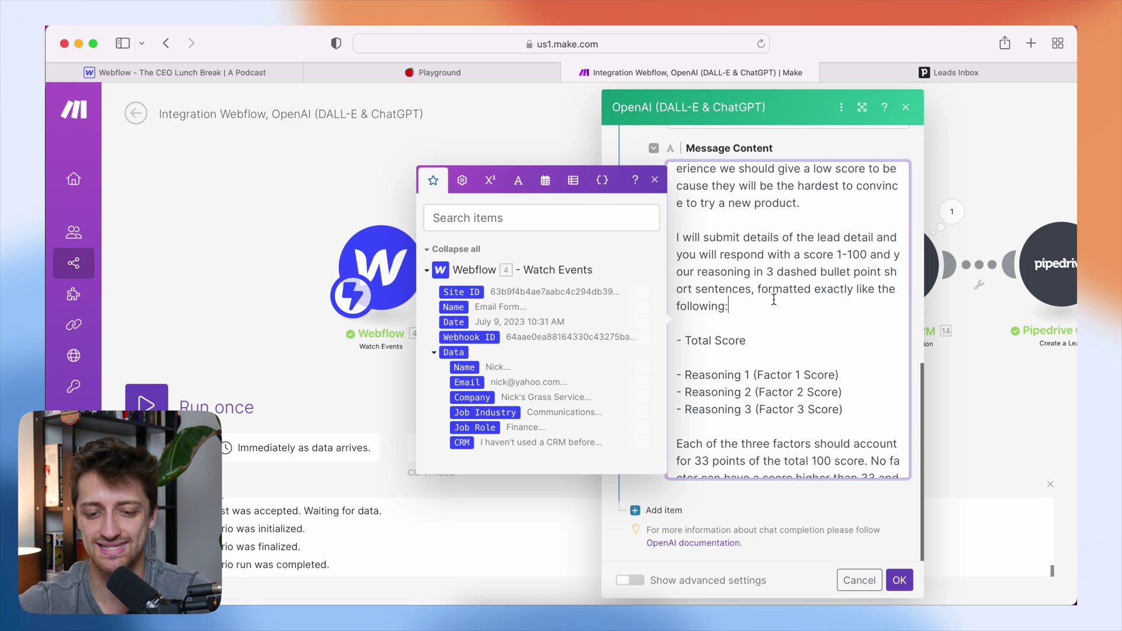
pyautogui.press('Escape')
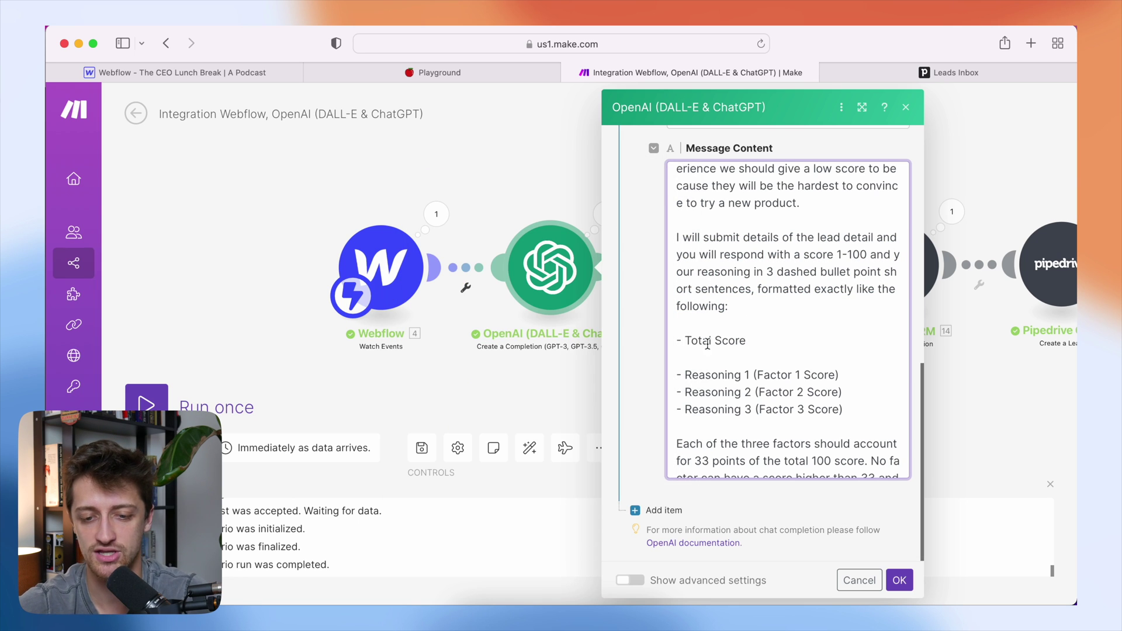
pyautogui.moveTo(683, 340); pyautogui.dragTo(752, 340)
pyautogui.moveTo(857, 410); pyautogui.dragTo(677, 374)
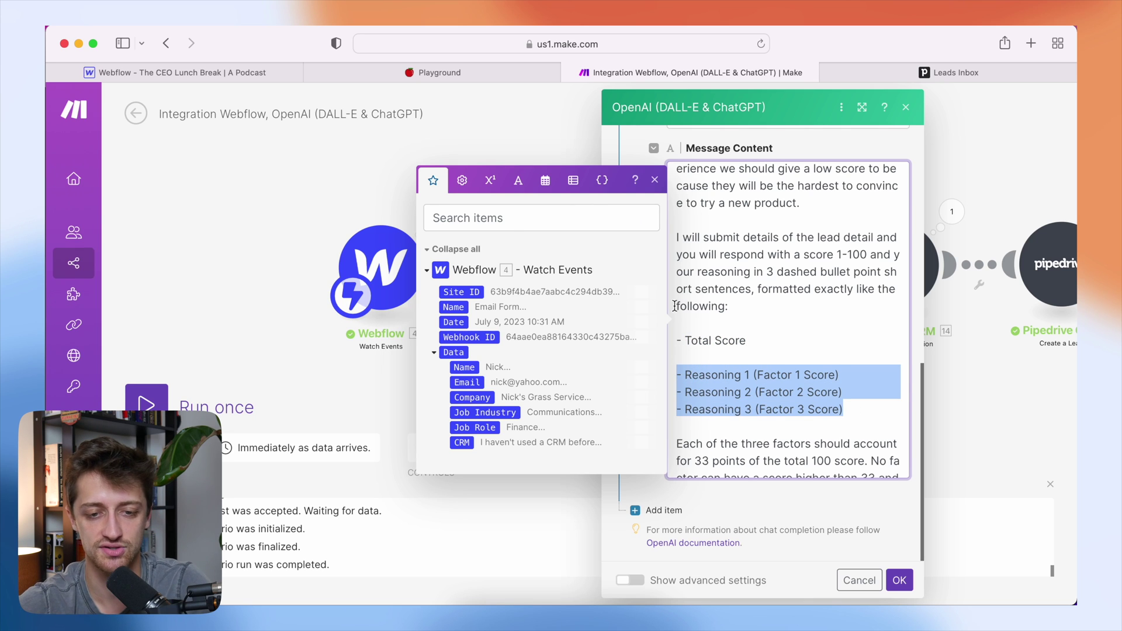
pyautogui.press('Escape')
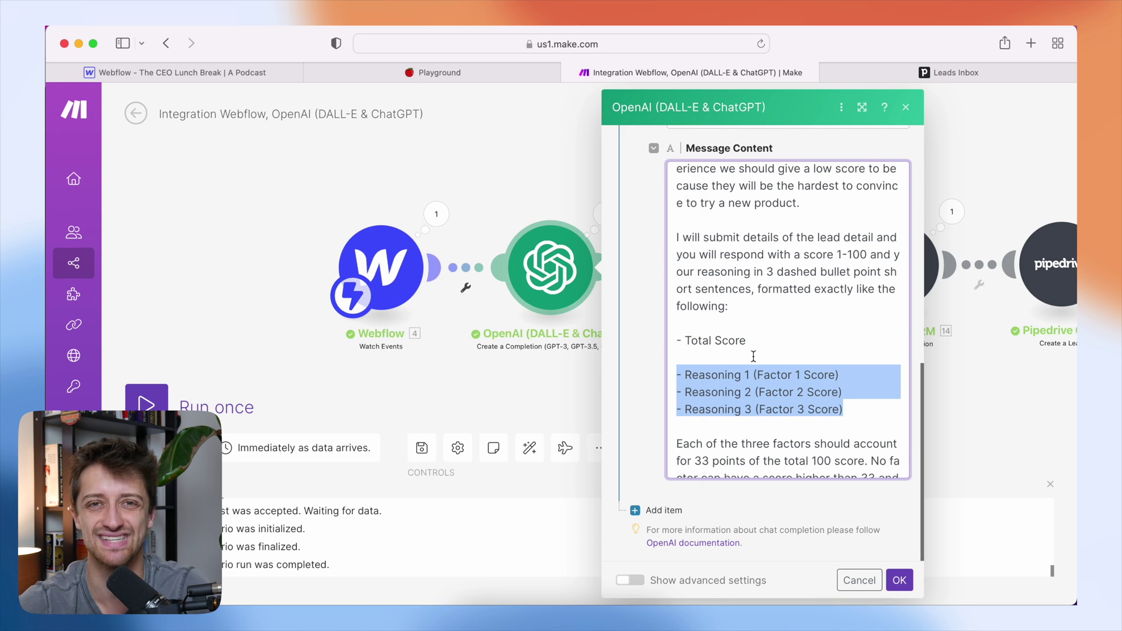
# - Review the final scoring rules of 33 points per factor and finish the prompt
pyautogui.scroll(-2, 753, 356)
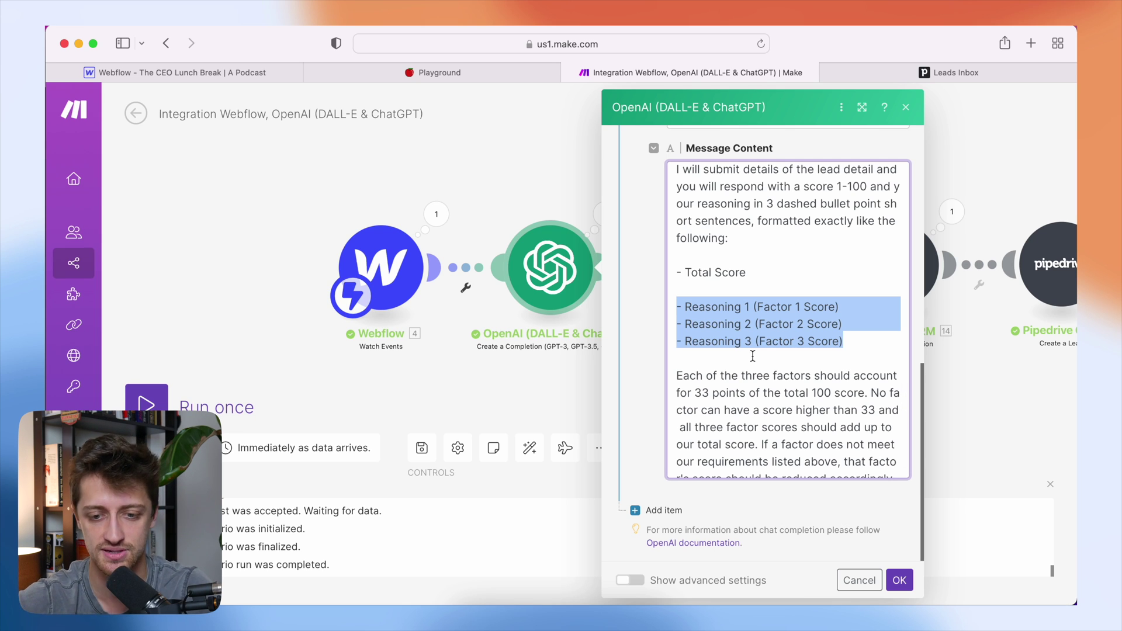
pyautogui.scroll(-1, 753, 356)
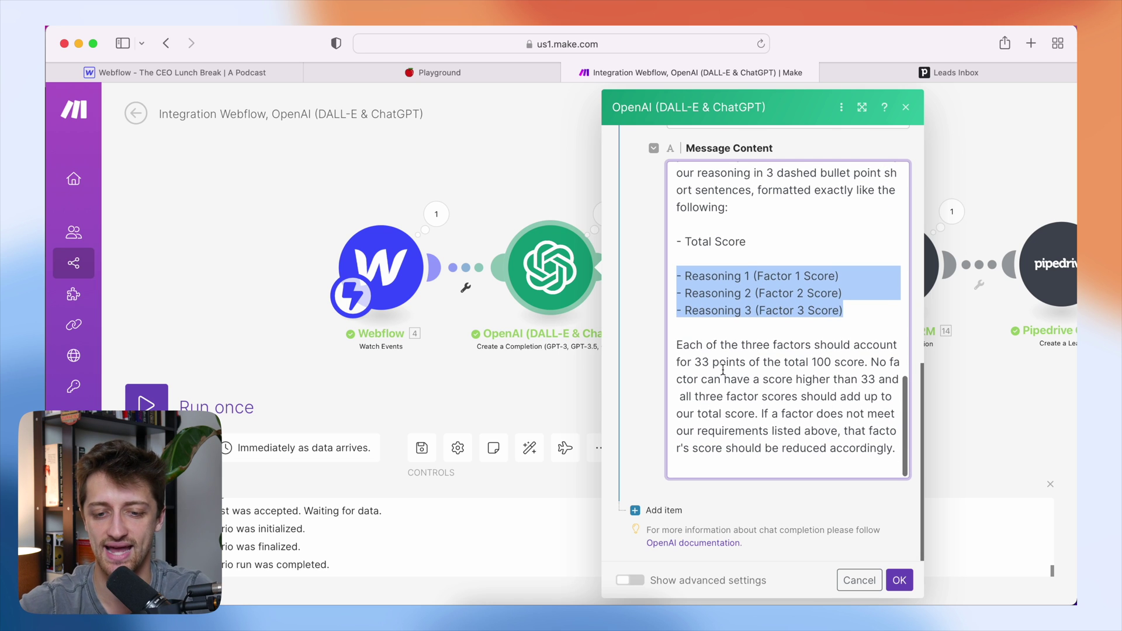
pyautogui.click(679, 349)
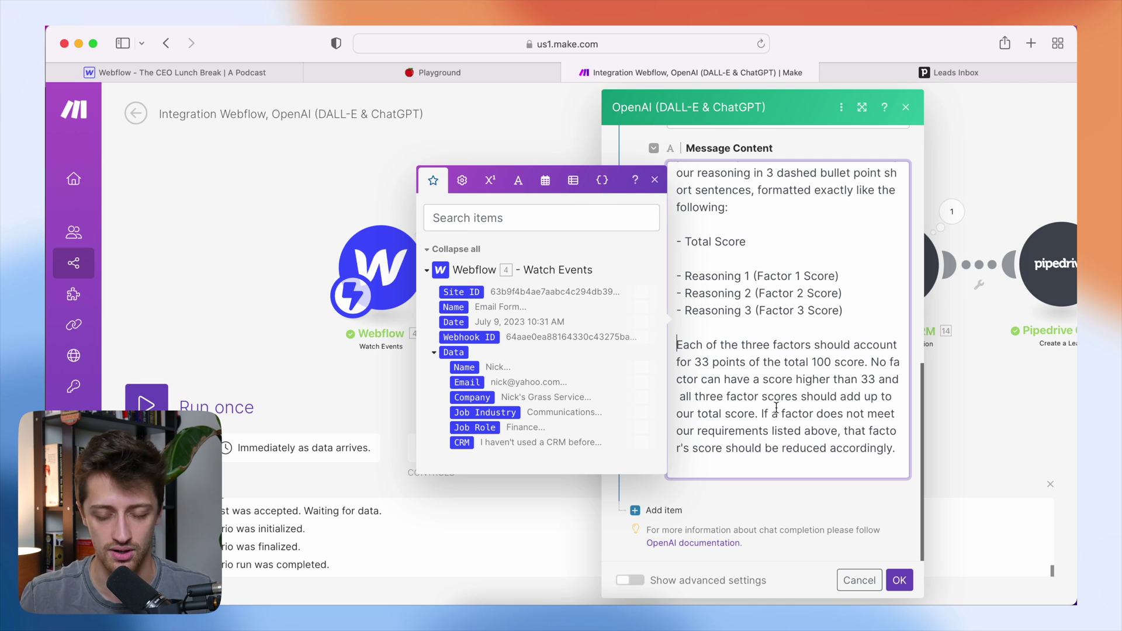
pyautogui.moveTo(896, 450); pyautogui.dragTo(806, 228)
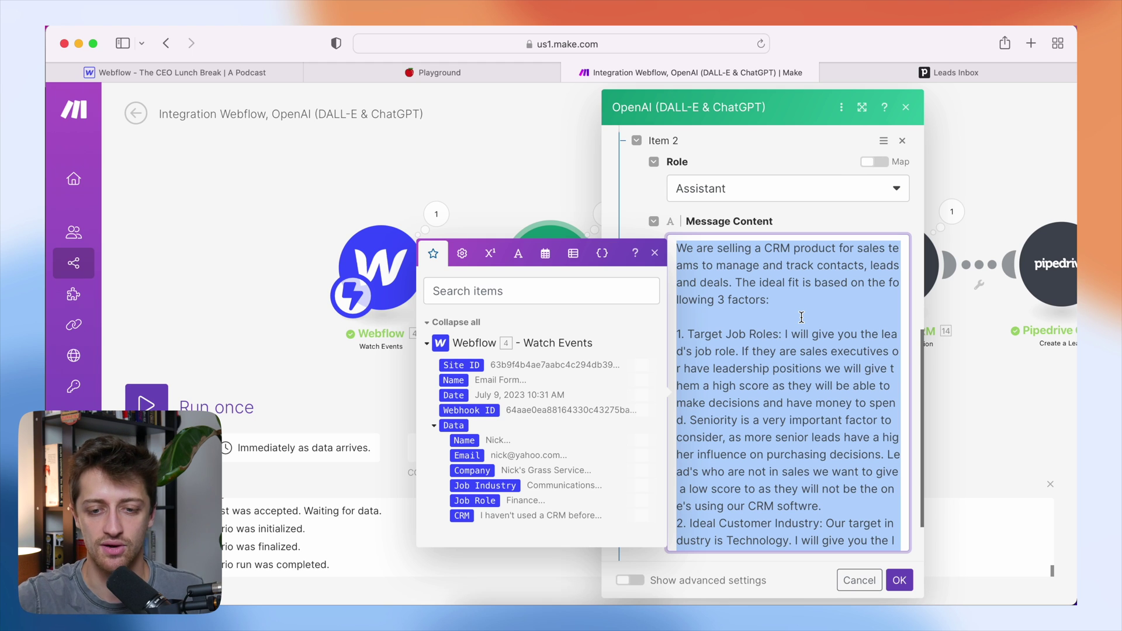
pyautogui.scroll(-10, 801, 316)
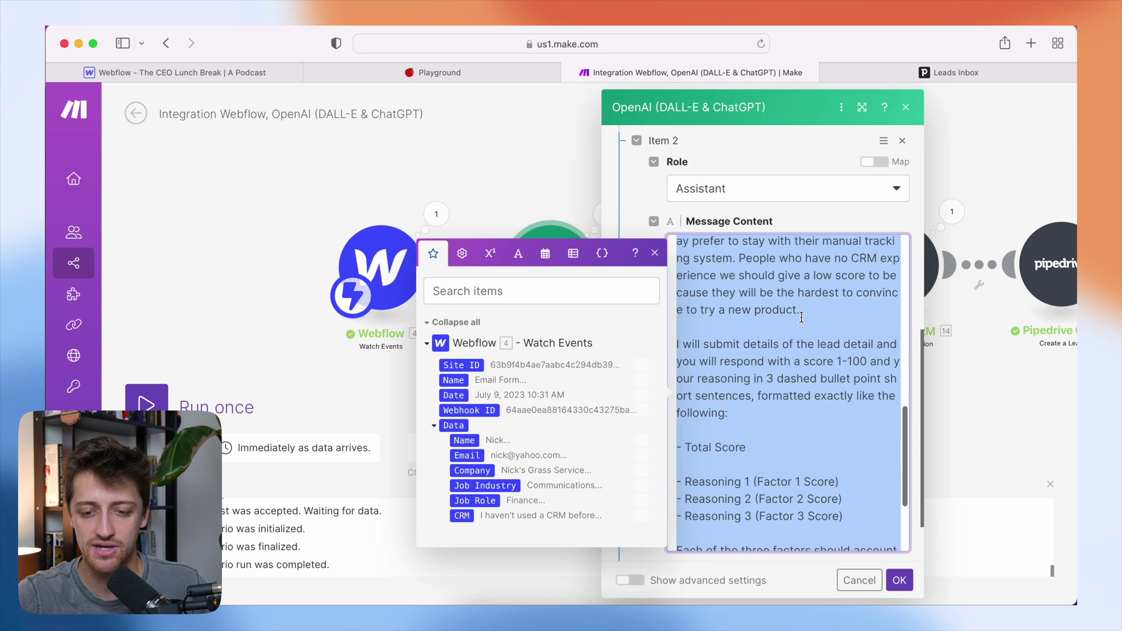
pyautogui.click(895, 522)
# - Close the mapping panel, save the OpenAI module, and start a single scenario run
pyautogui.click(655, 254)
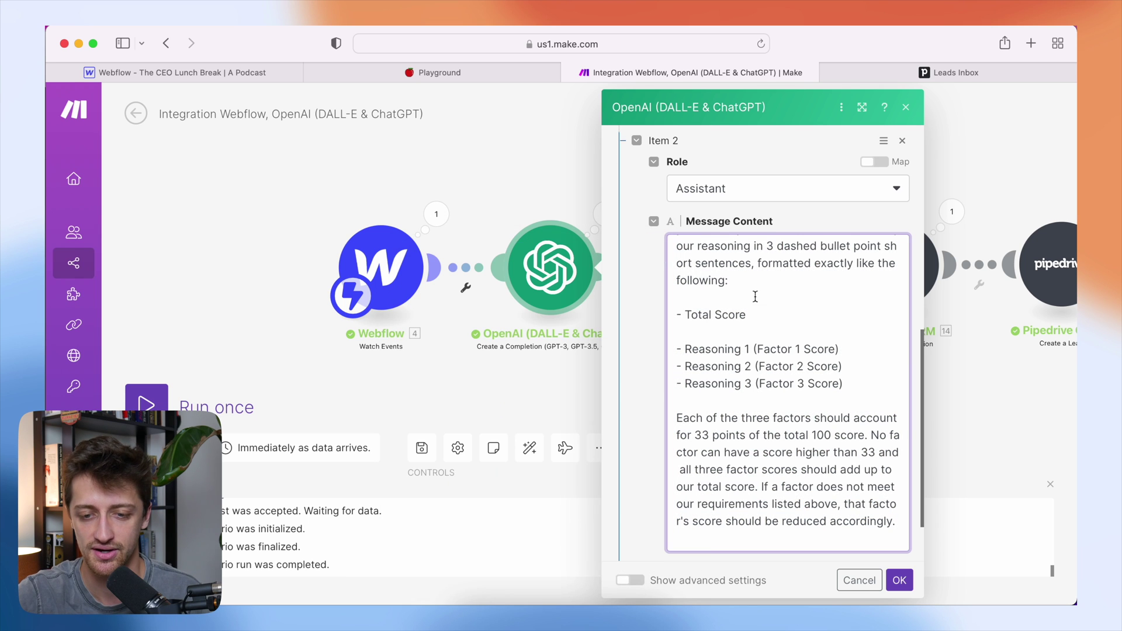
pyautogui.scroll(10, 800, 348)
pyautogui.scroll(-10, 800, 348)
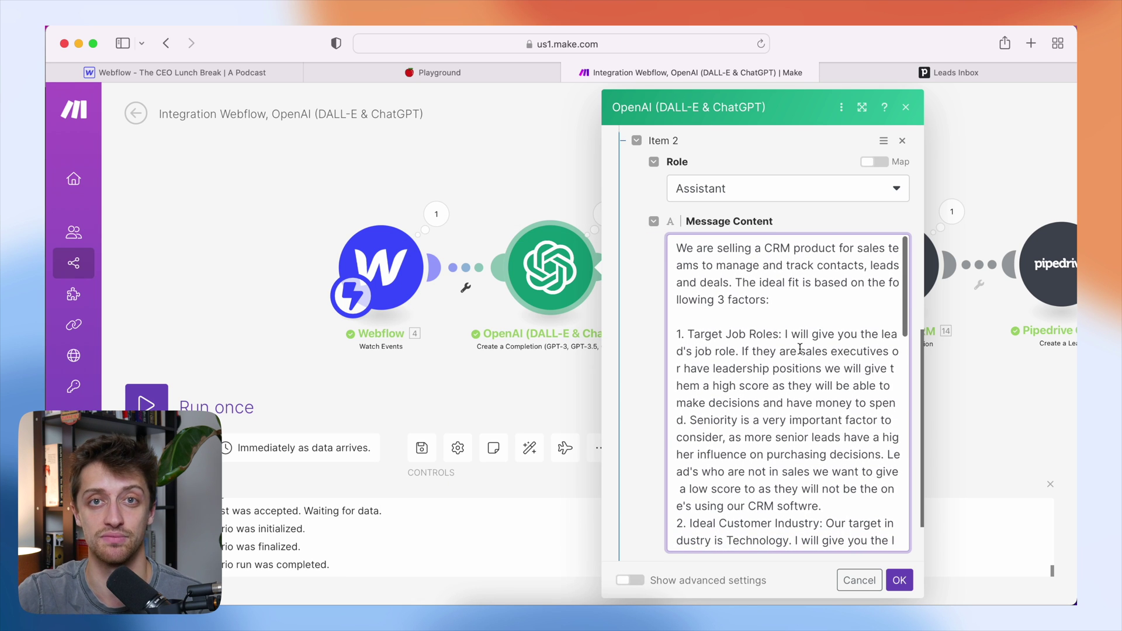
pyautogui.click(900, 580)
pyautogui.click(251, 409)
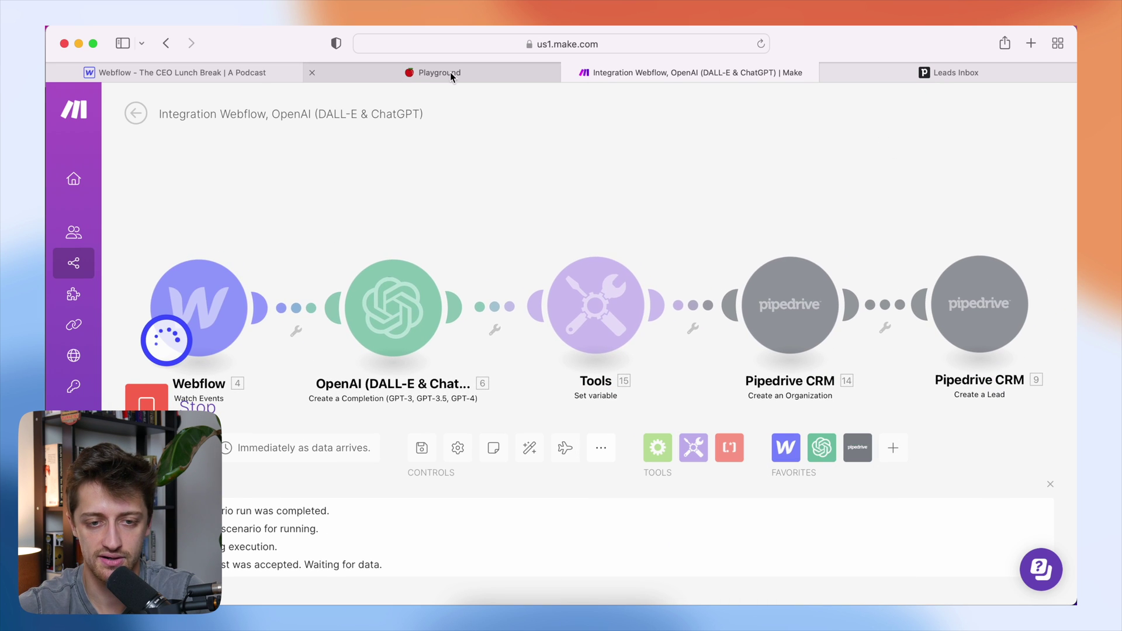
# - Enter a test lead's name, e-mail address and company Apple in the form
pyautogui.click(450, 73)
pyautogui.click(435, 197)
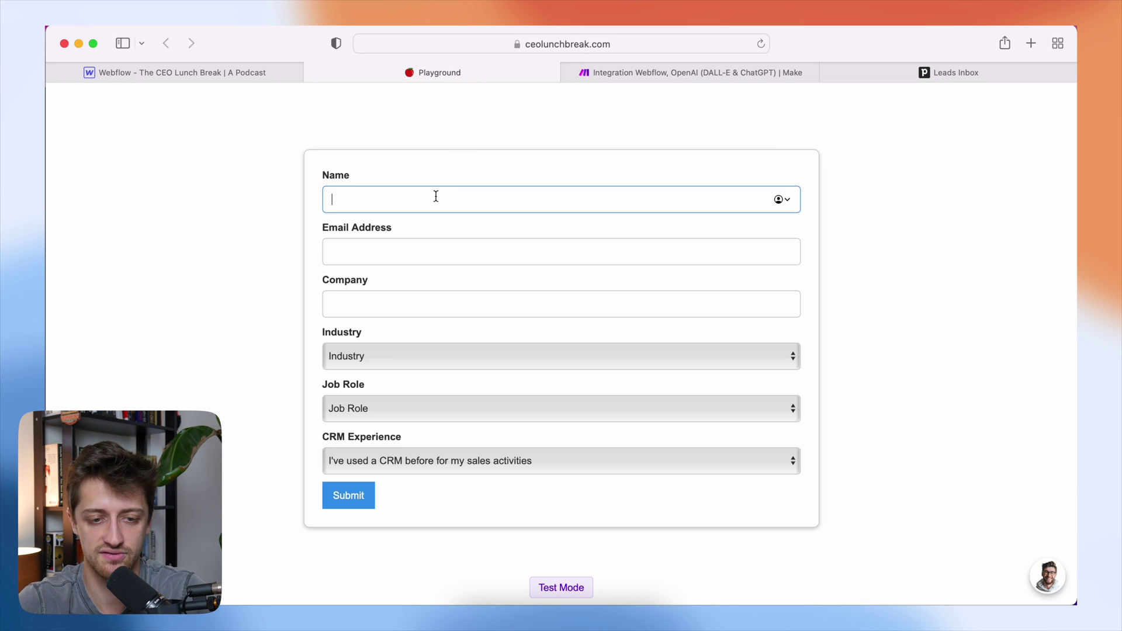
pyautogui.write('Alex')
pyautogui.press('Tab')
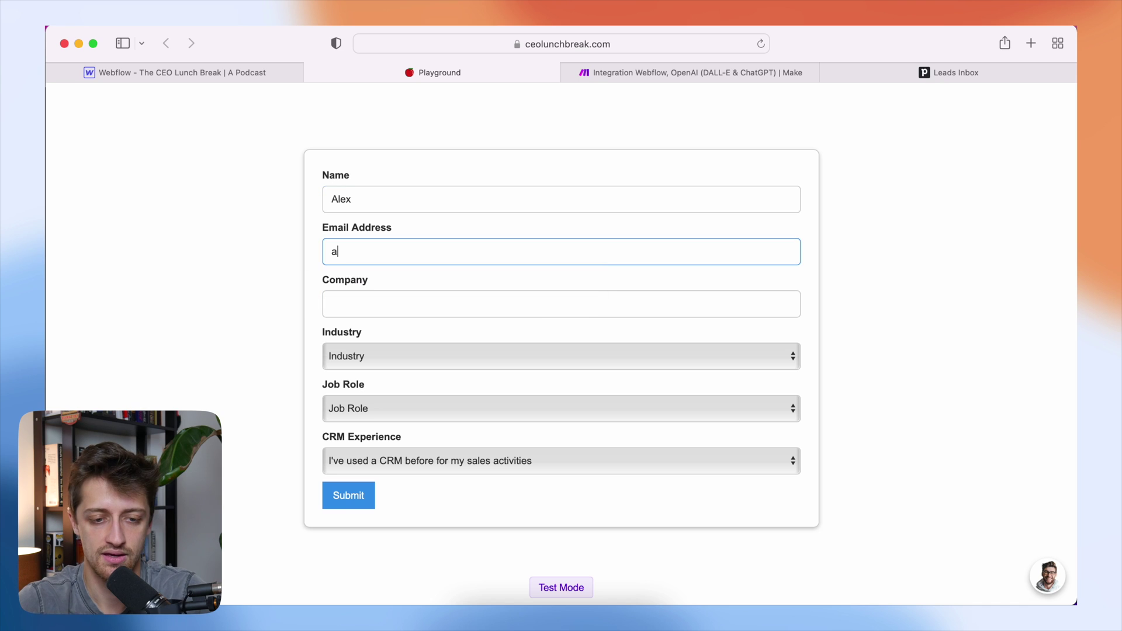
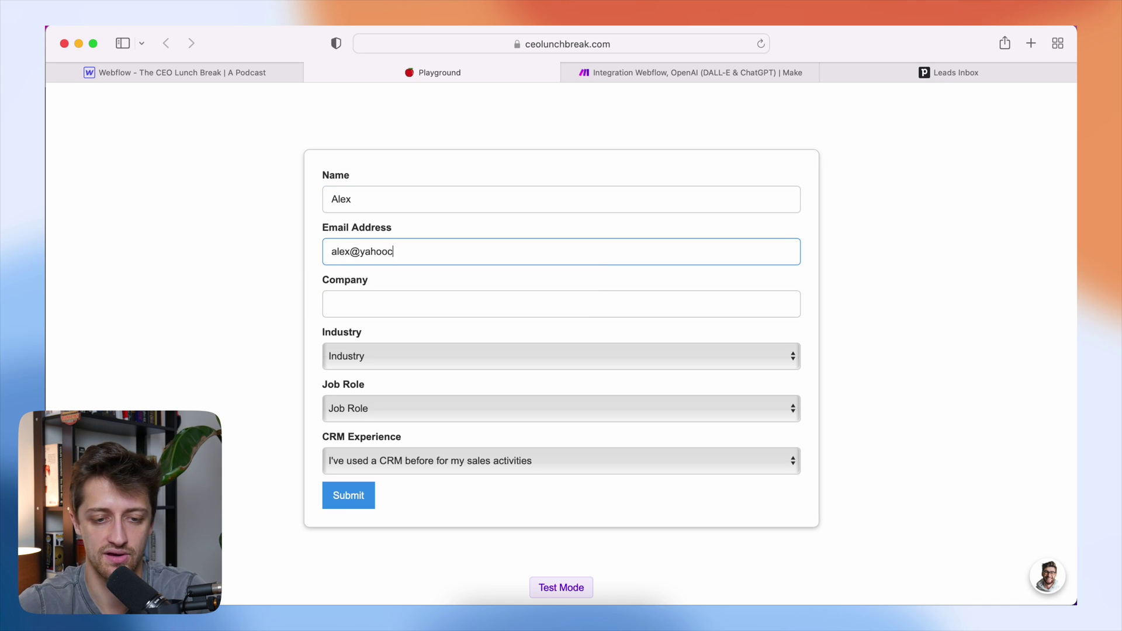
pyautogui.click(393, 299)
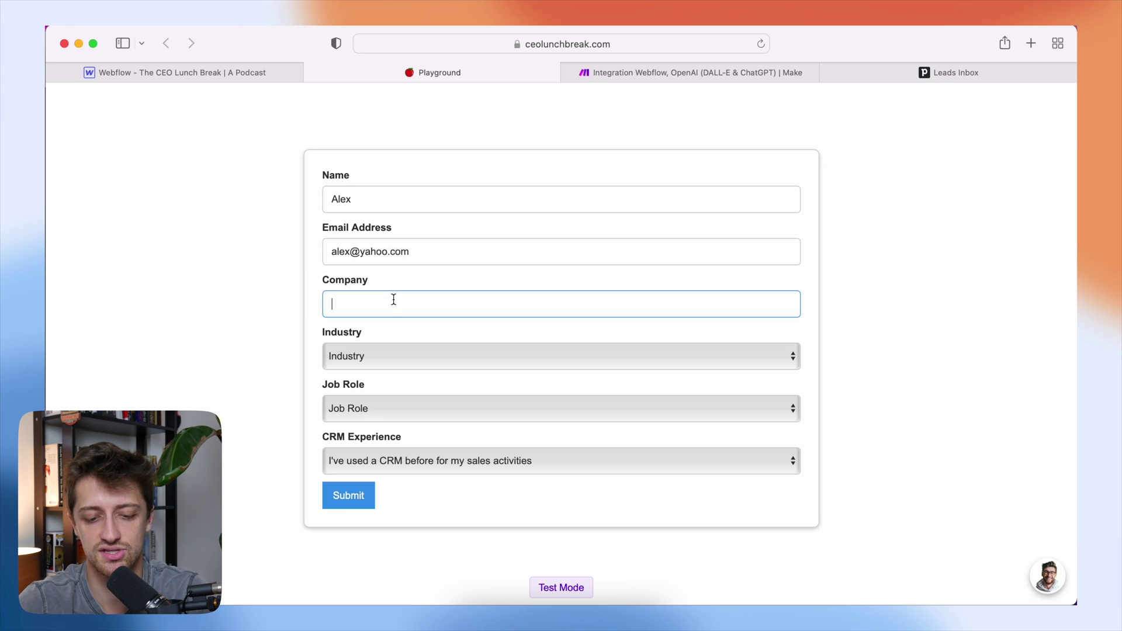
pyautogui.write('Apple I')
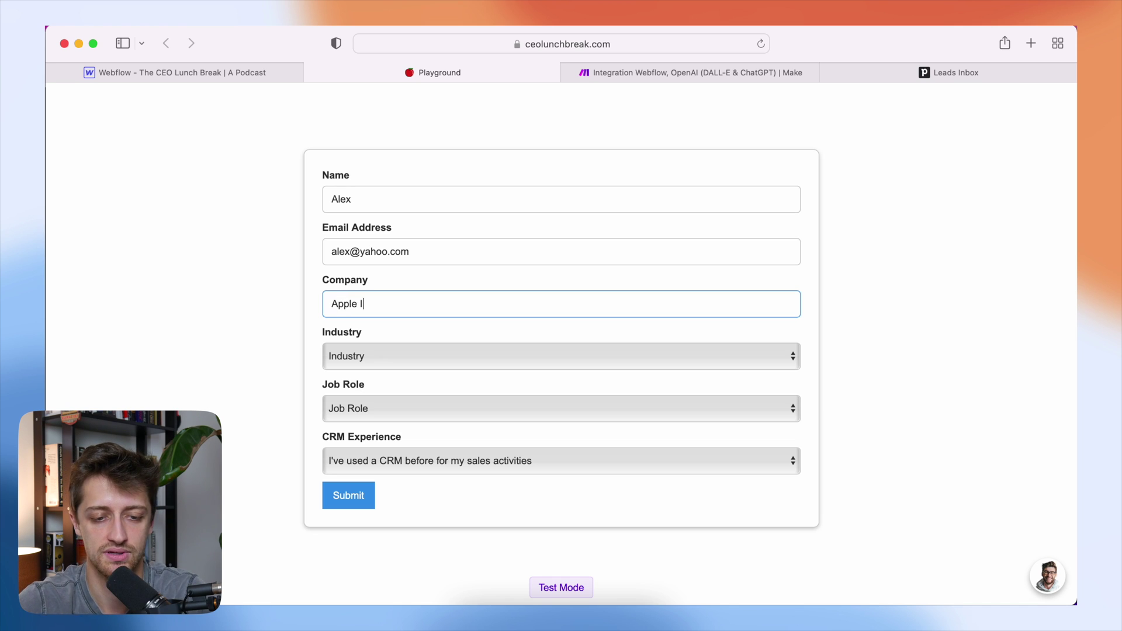
pyautogui.press('BackSpace')
# - Choose Technology, Sales Executive and prior CRM use, then submit the form
pyautogui.click(356, 356)
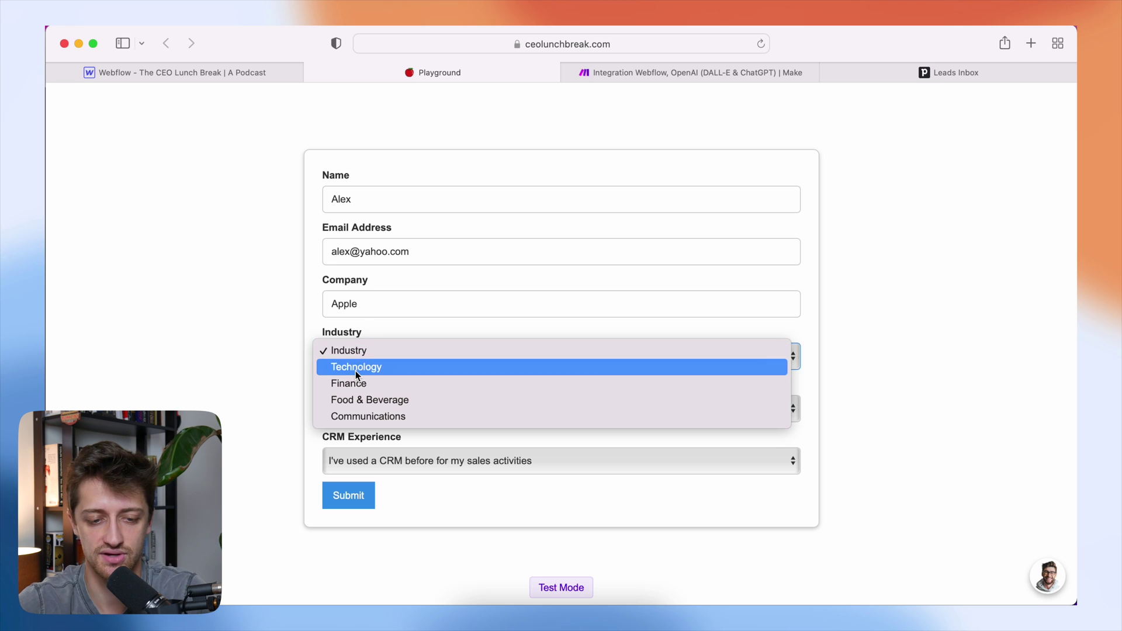
pyautogui.click(355, 368)
pyautogui.click(374, 407)
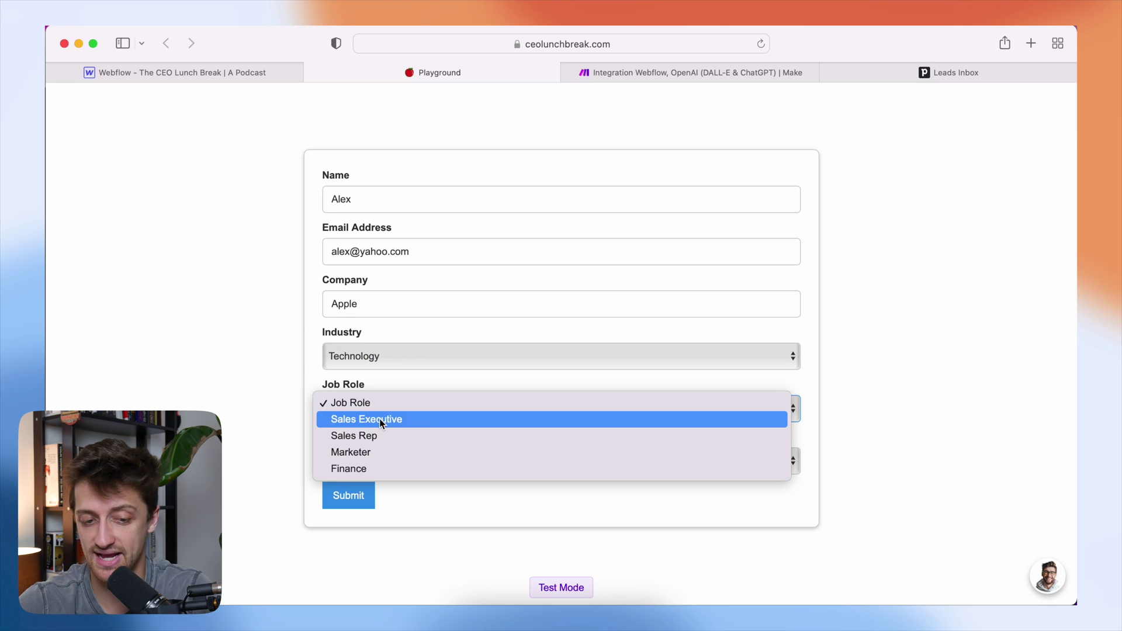
pyautogui.click(381, 420)
pyautogui.click(383, 459)
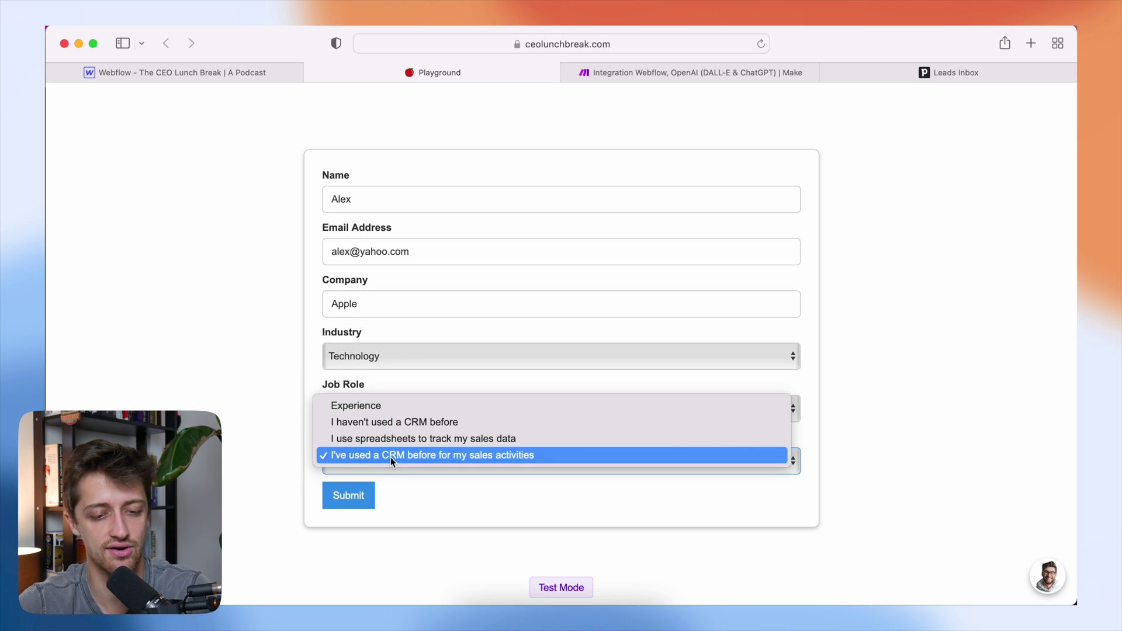
pyautogui.click(390, 458)
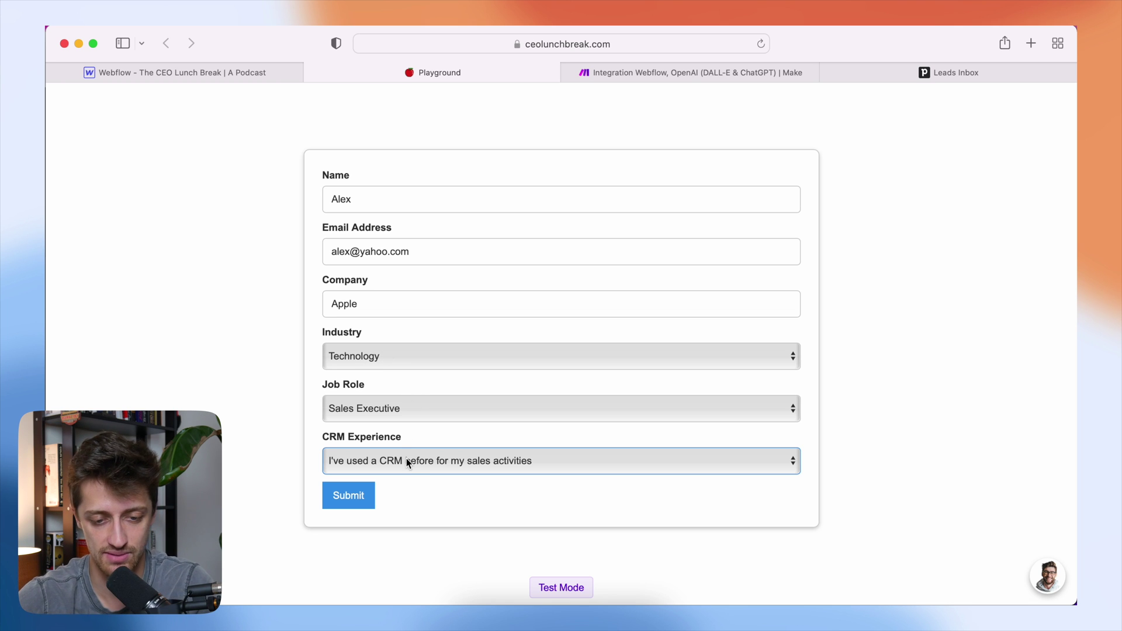
pyautogui.click(355, 495)
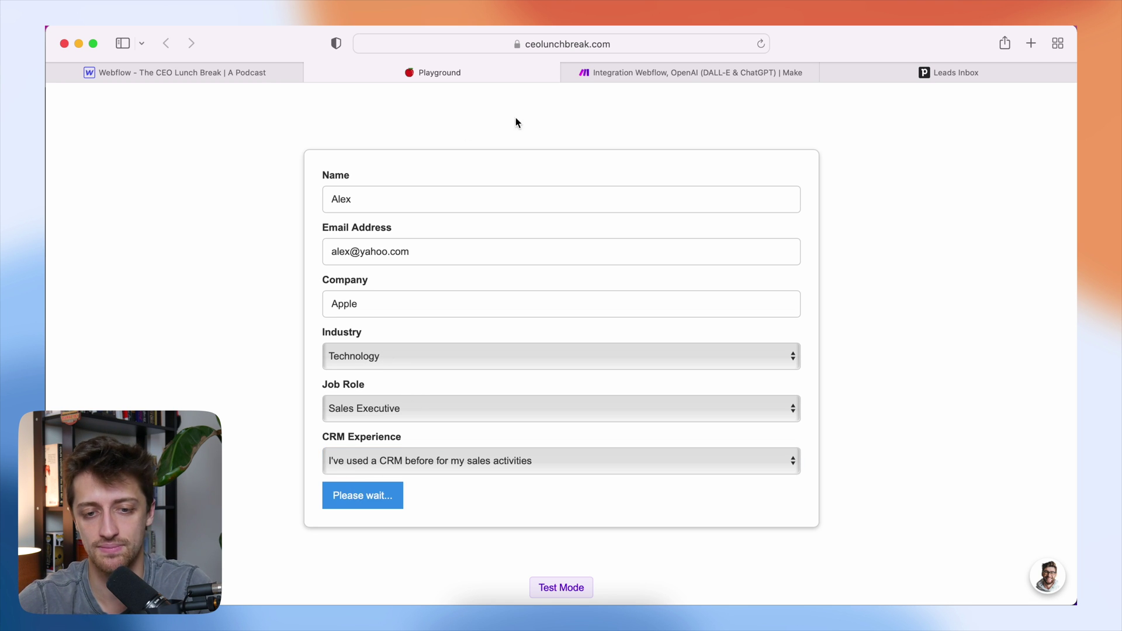
# - Open the OpenAI module's run output and expand Choices > 1 > Message > Content
pyautogui.click(644, 78)
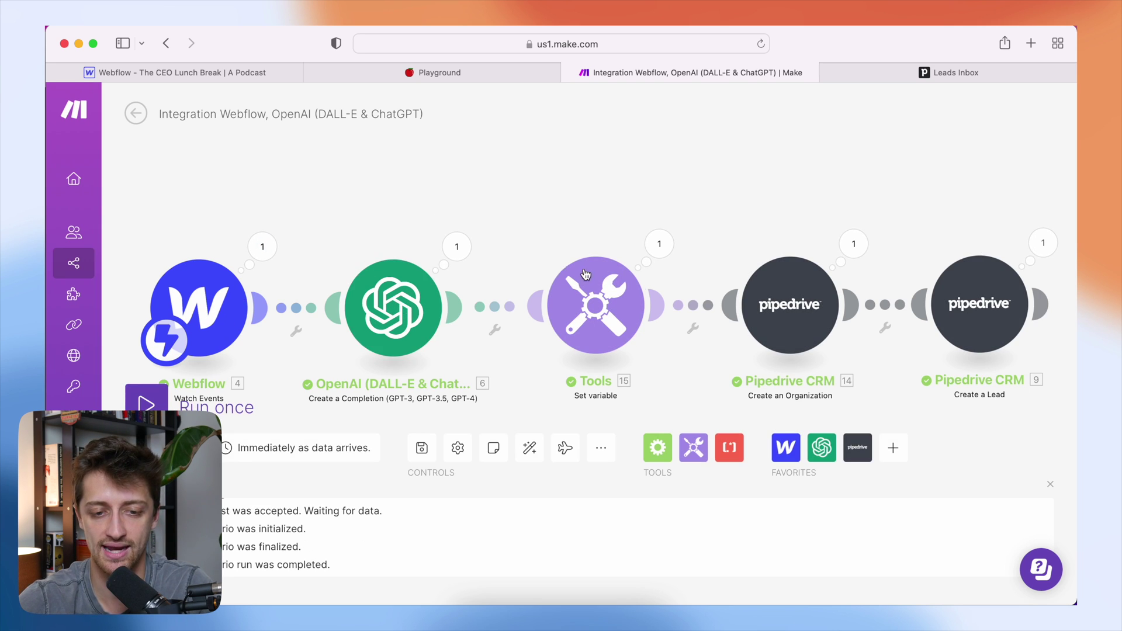
pyautogui.click(465, 250)
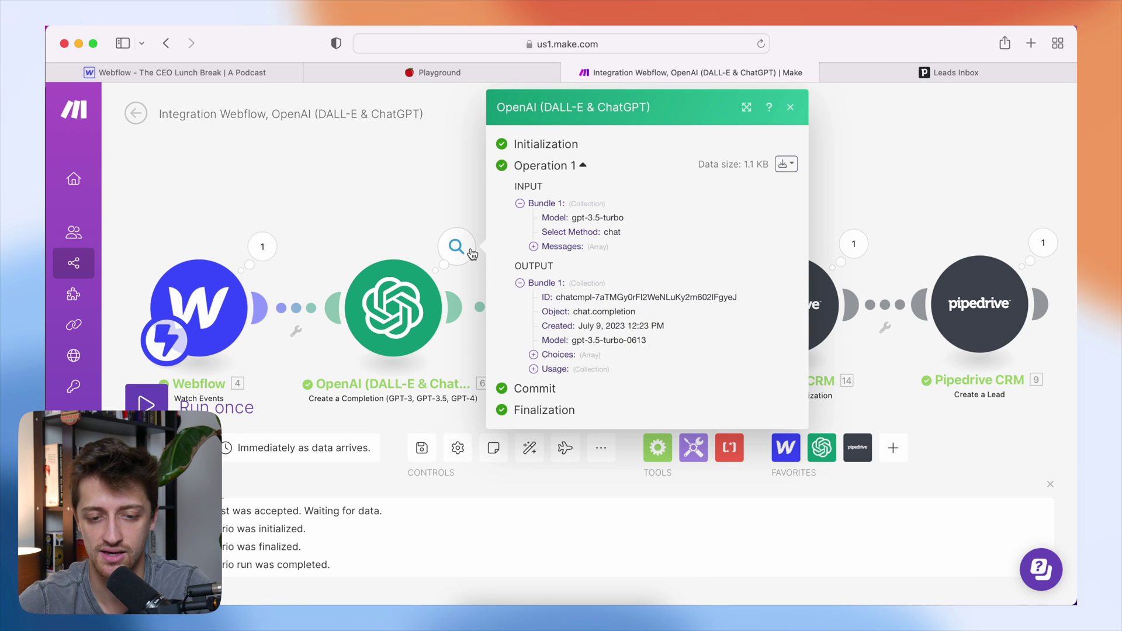
pyautogui.click(533, 354)
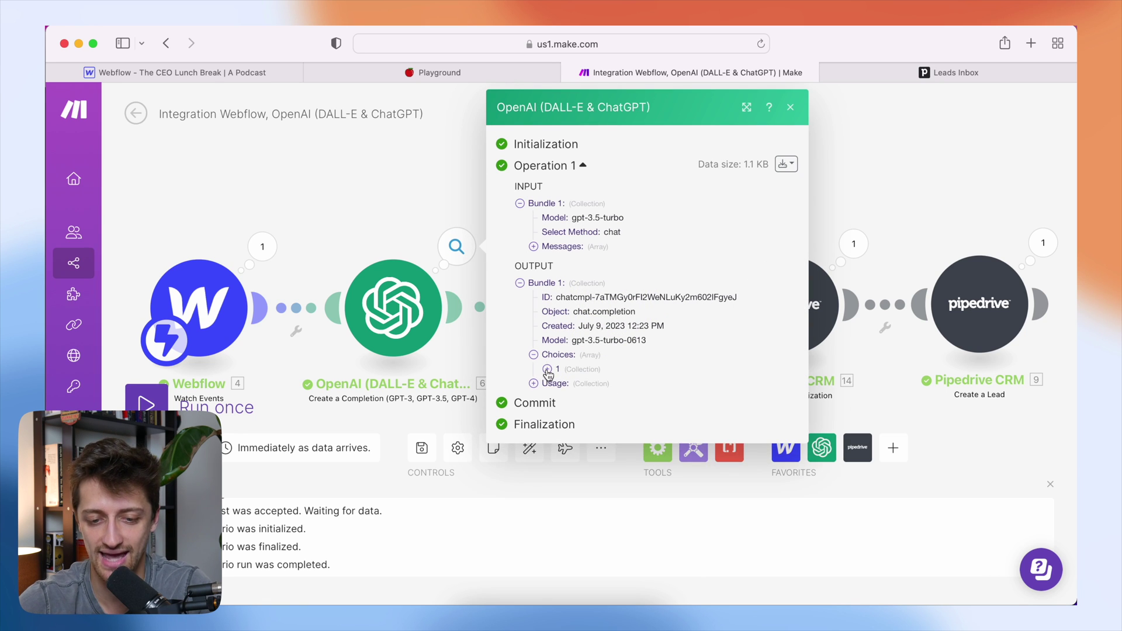
pyautogui.click(547, 369)
pyautogui.click(561, 397)
pyautogui.click(576, 427)
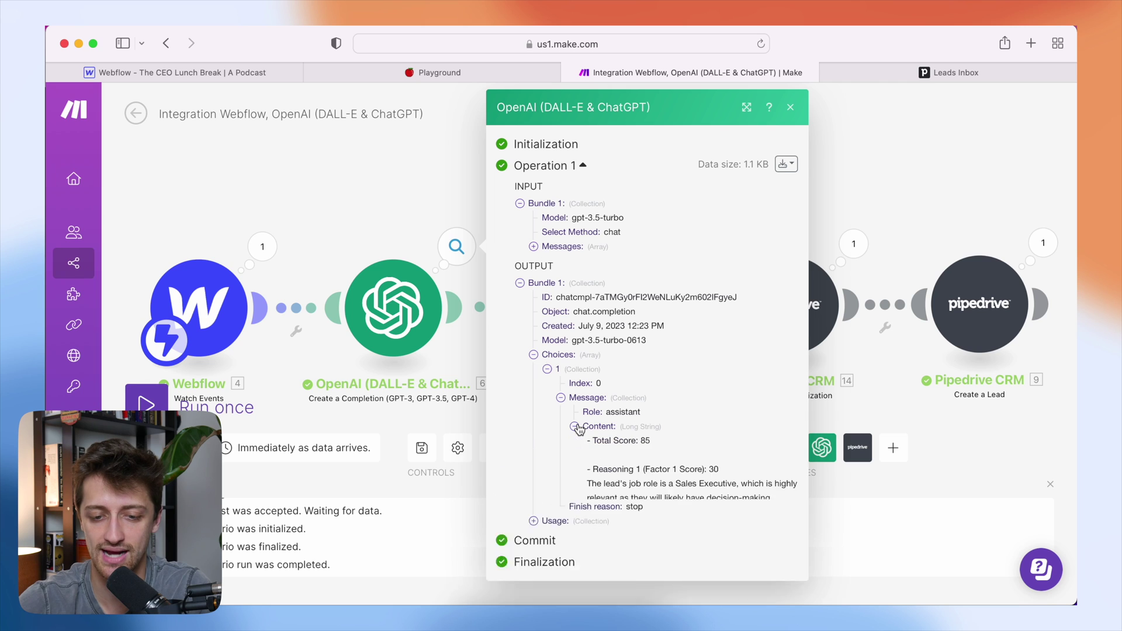
pyautogui.scroll(-5, 620, 431)
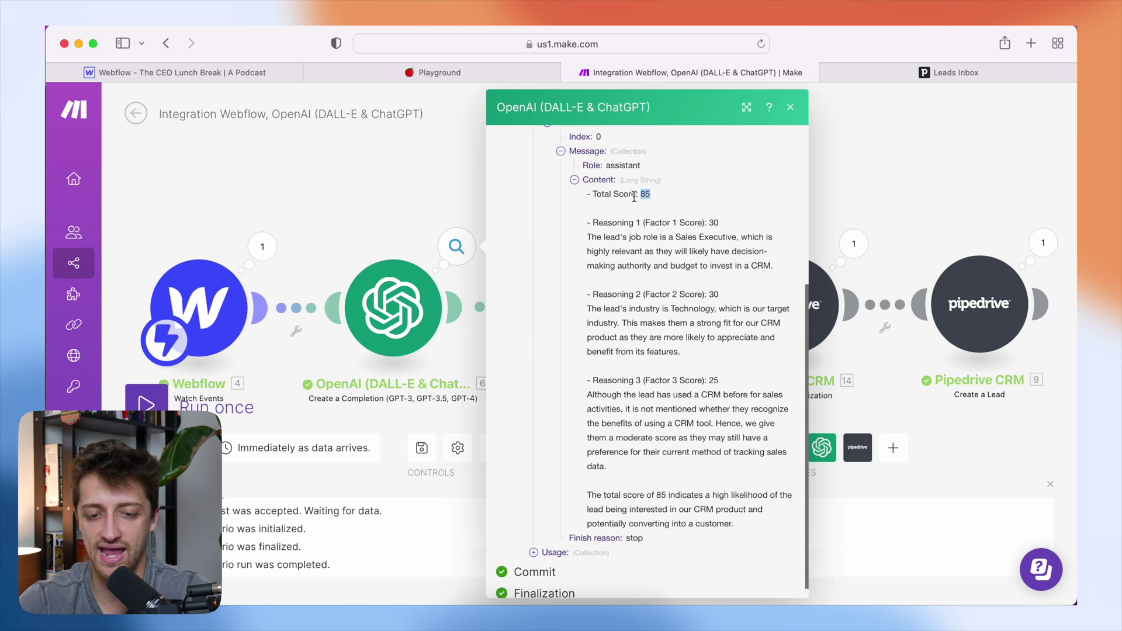
# - Highlight the Total Score: 85 line and each of the three factor reasonings
pyautogui.moveTo(652, 195); pyautogui.dragTo(586, 194)
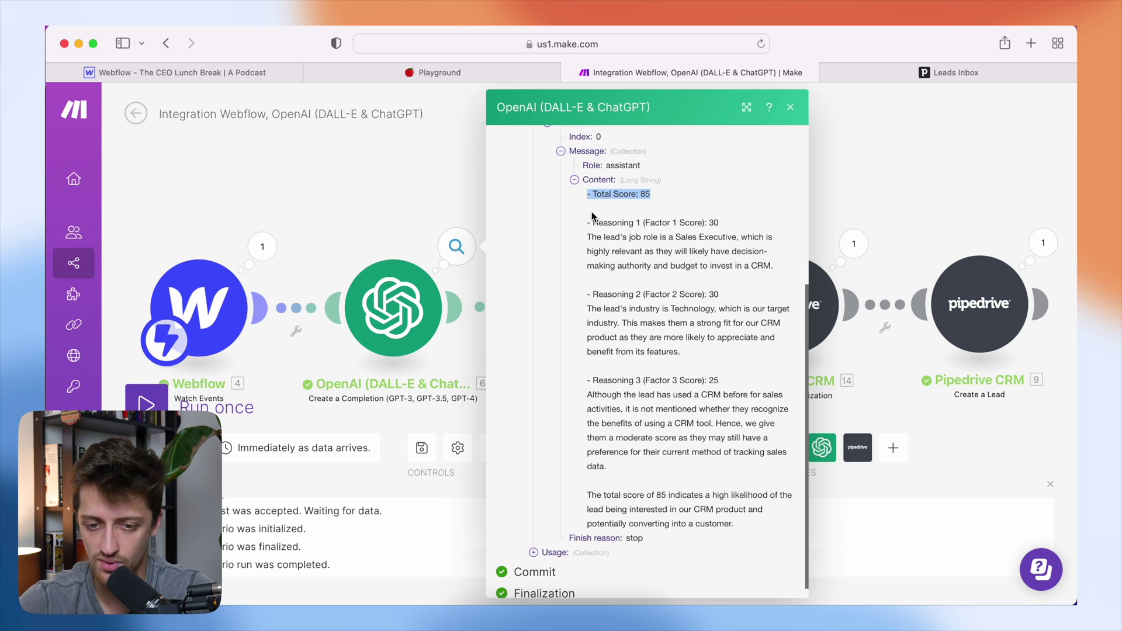
pyautogui.moveTo(592, 222); pyautogui.dragTo(722, 219)
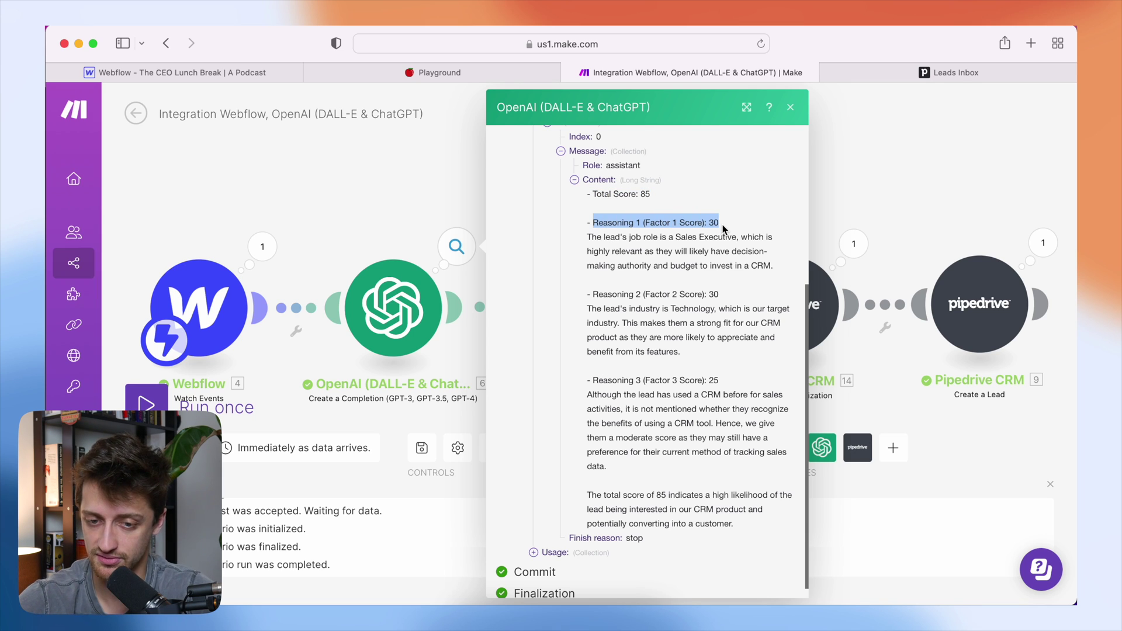
pyautogui.click(722, 228)
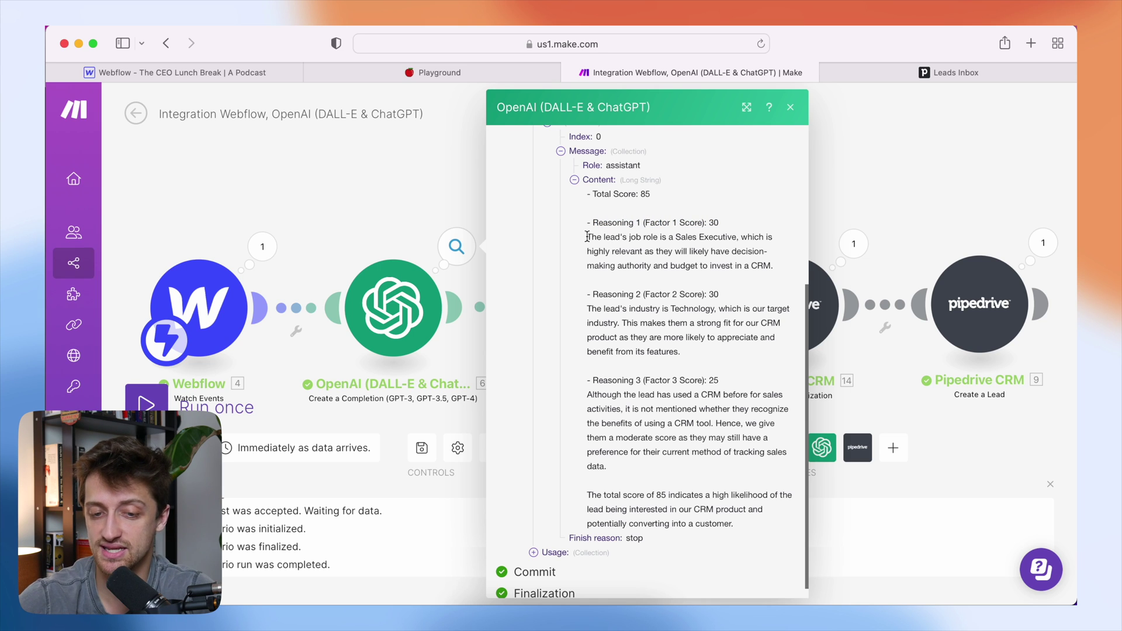
pyautogui.moveTo(588, 237); pyautogui.dragTo(781, 264)
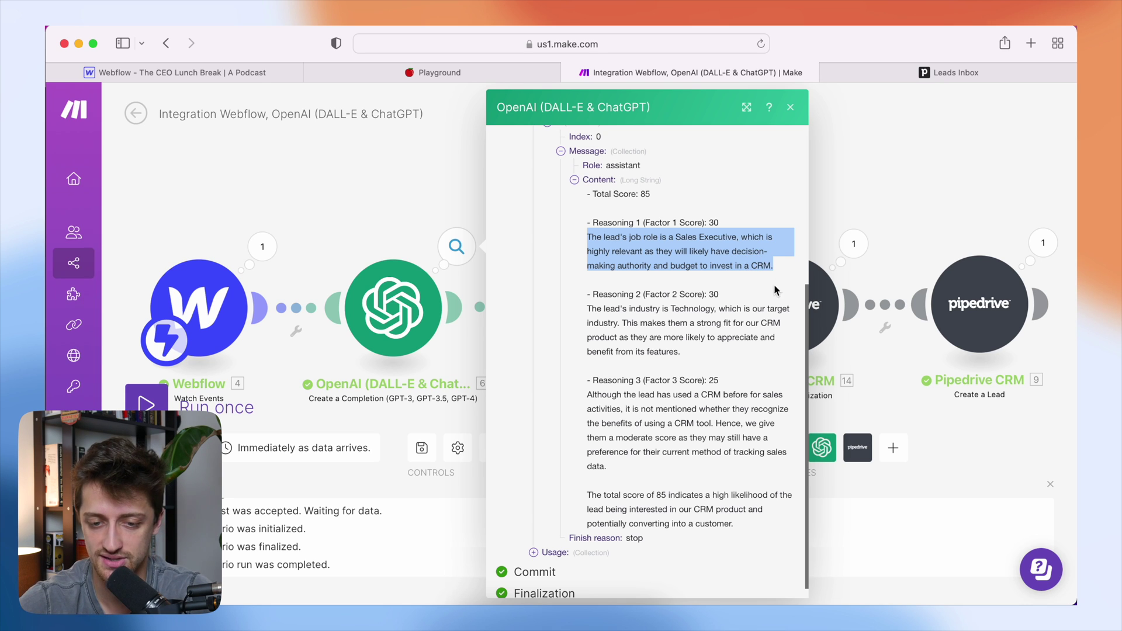
pyautogui.moveTo(704, 353); pyautogui.dragTo(582, 306)
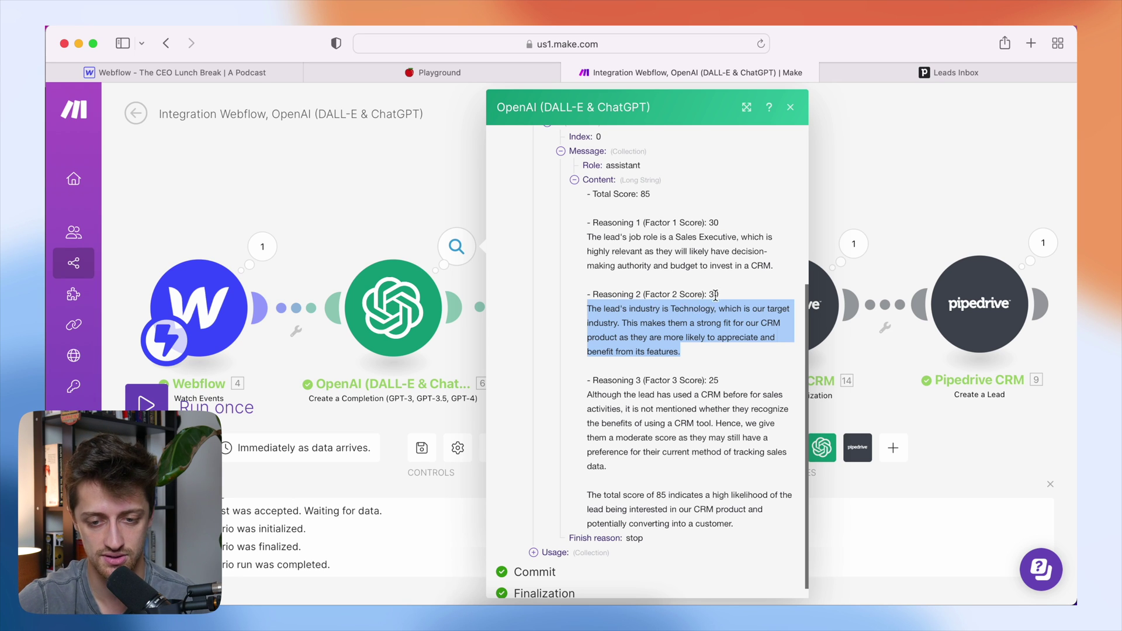
pyautogui.click(583, 388)
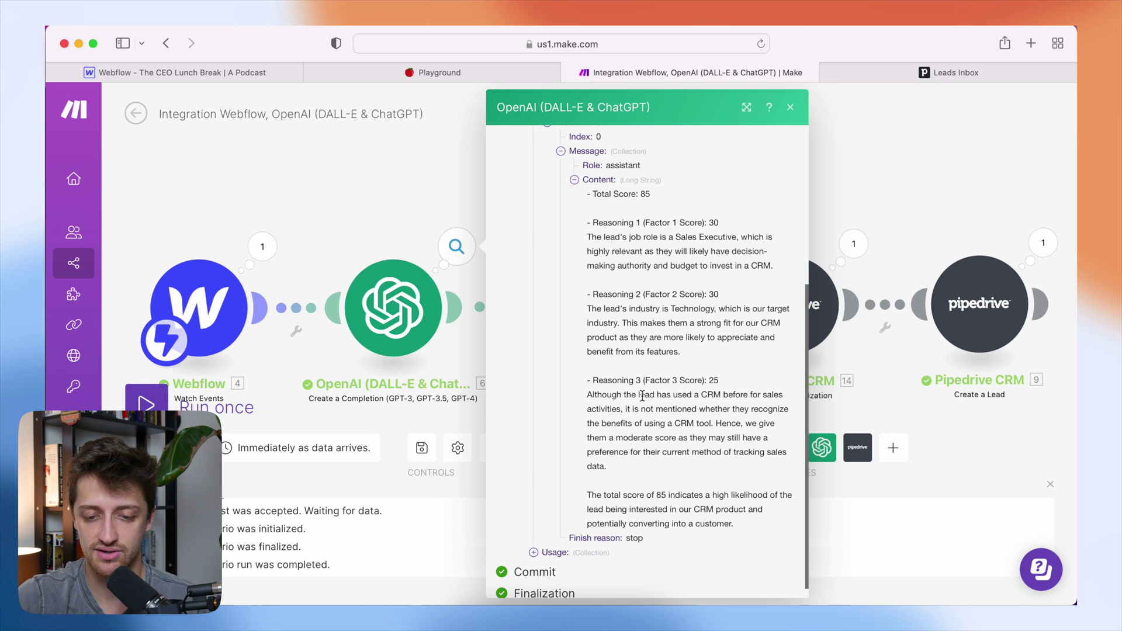
pyautogui.moveTo(657, 396); pyautogui.dragTo(595, 377)
pyautogui.tripleClick(633, 466)
# - Point out factor 3's score of 25 and the Total Score of 85 in the output
pyautogui.click(633, 466)
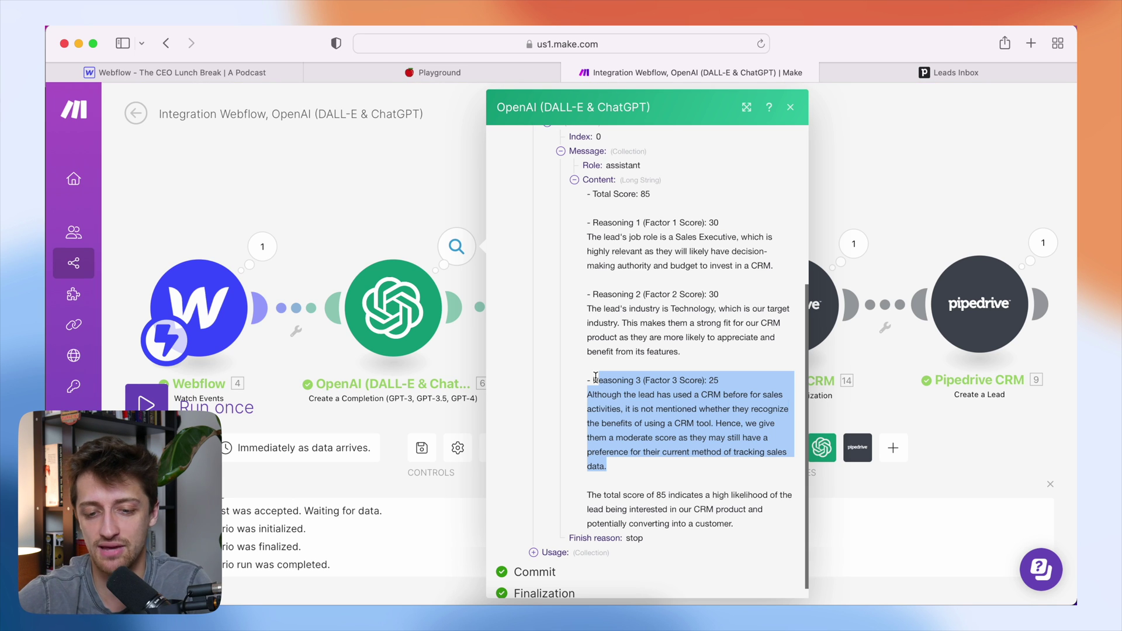
pyautogui.moveTo(740, 387); pyautogui.dragTo(712, 380)
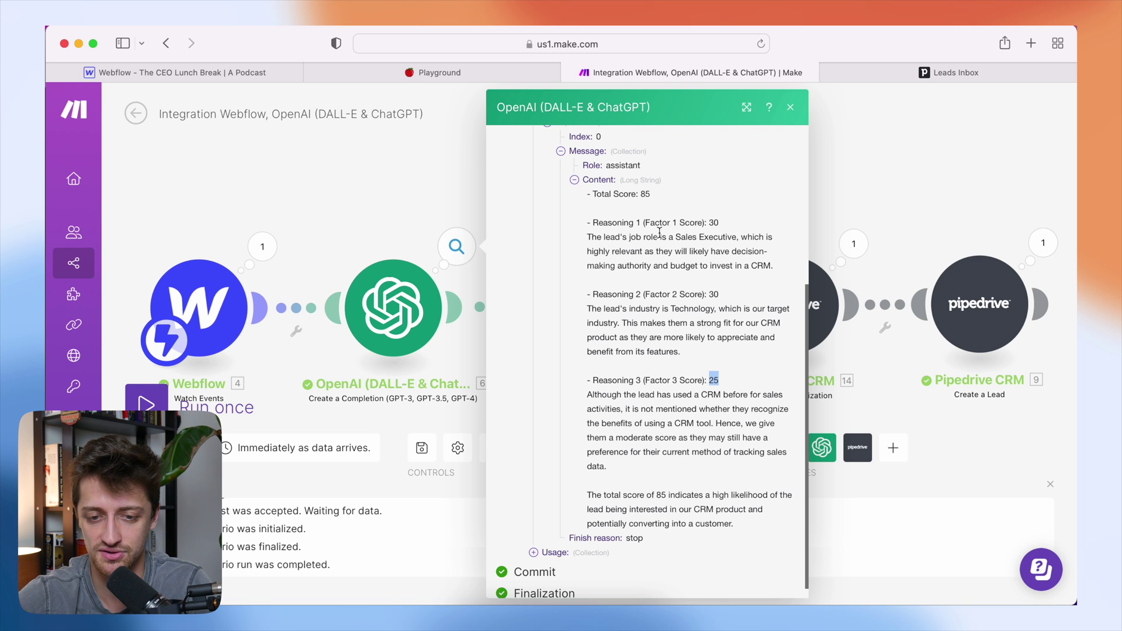
pyautogui.moveTo(651, 196); pyautogui.dragTo(592, 197)
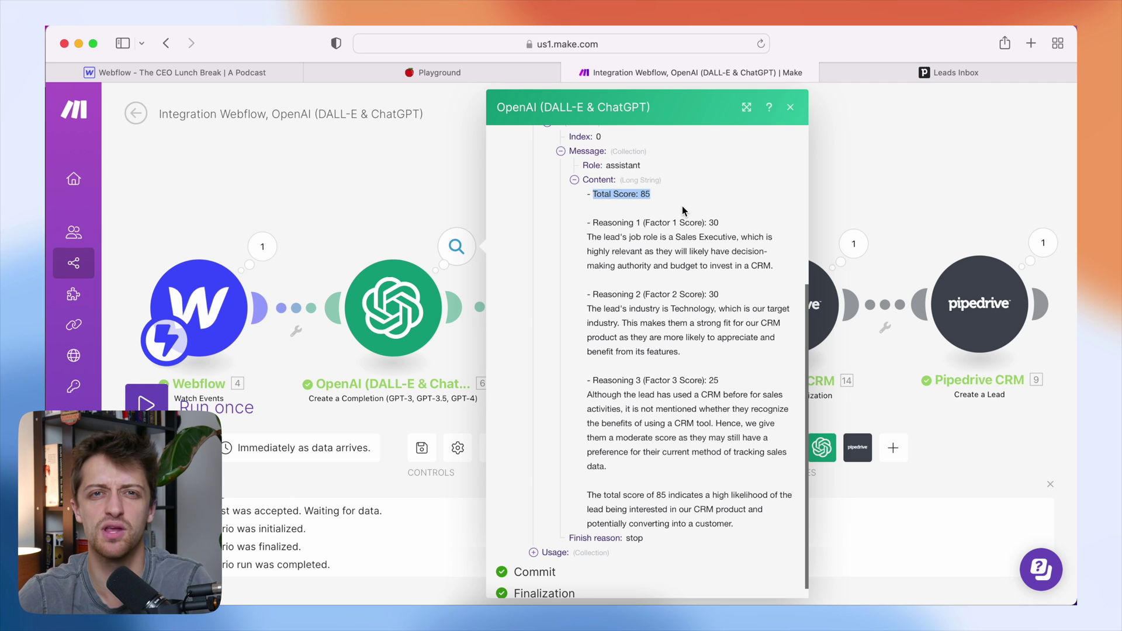
pyautogui.scroll(1, 672, 212)
pyautogui.click(664, 218)
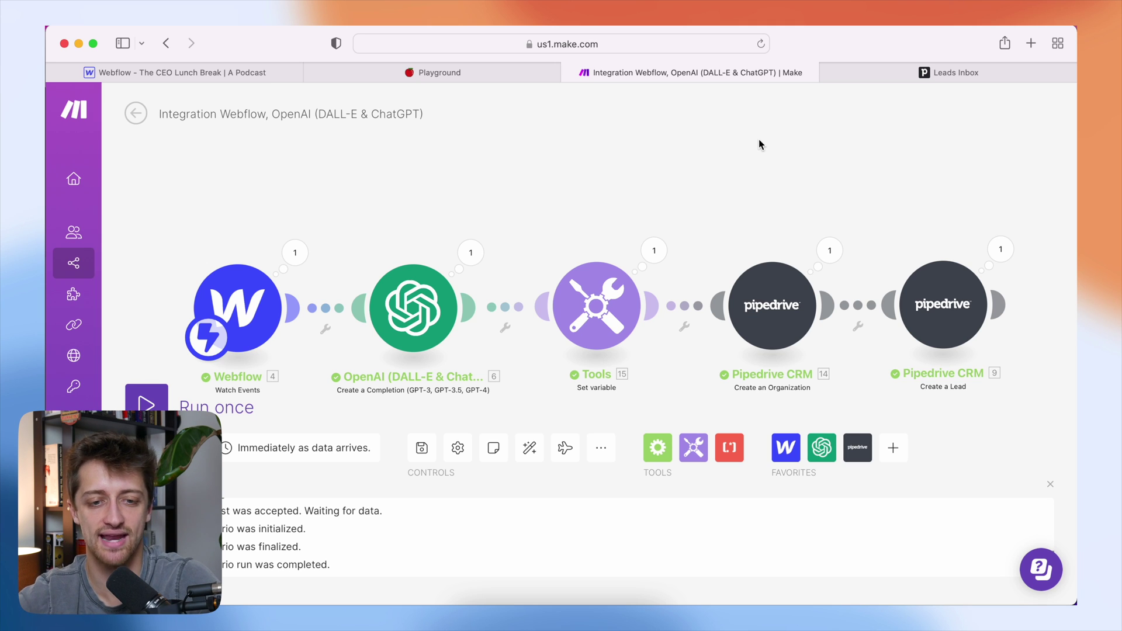
# - Go from Make to Pipedrive's Leads Inbox to see the Apple lead scored 85
pyautogui.click(500, 77)
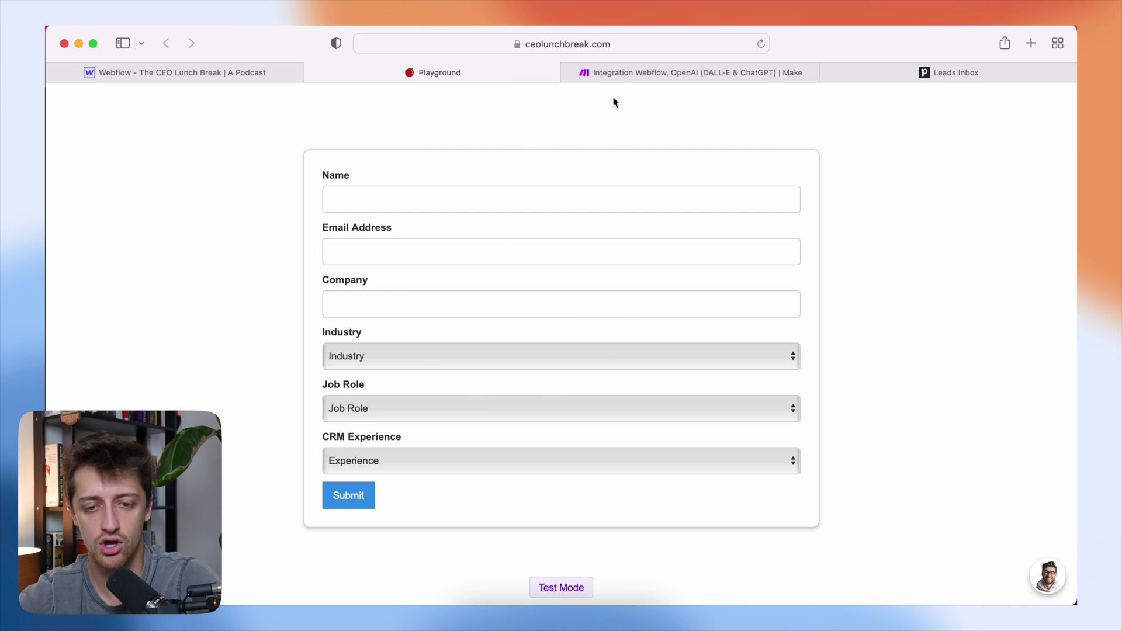
pyautogui.click(633, 78)
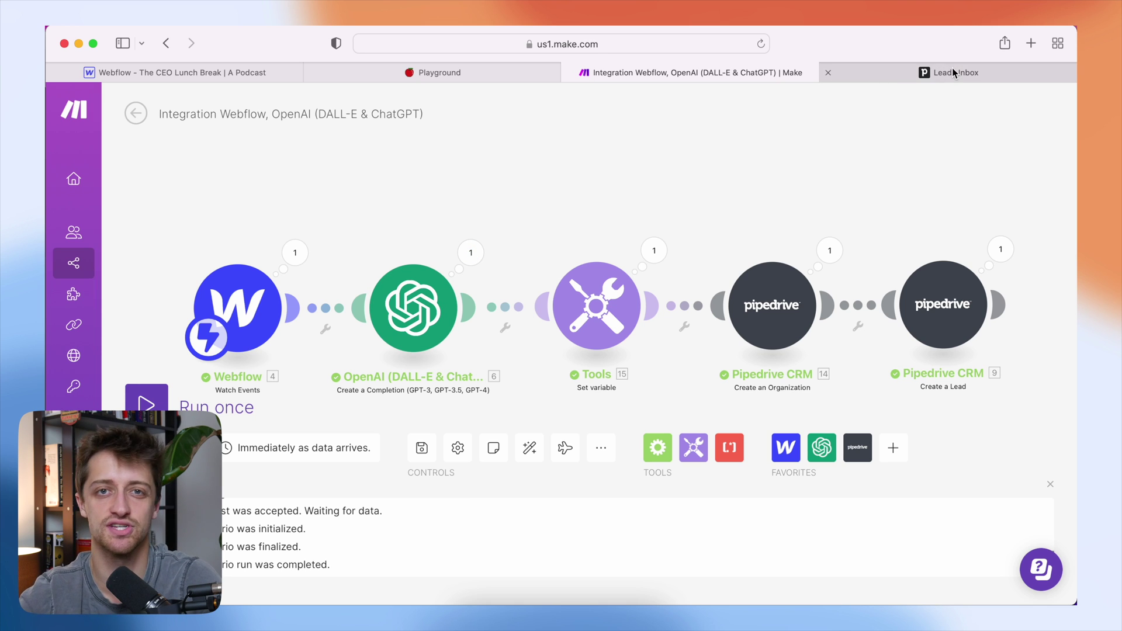
pyautogui.moveTo(951, 68)
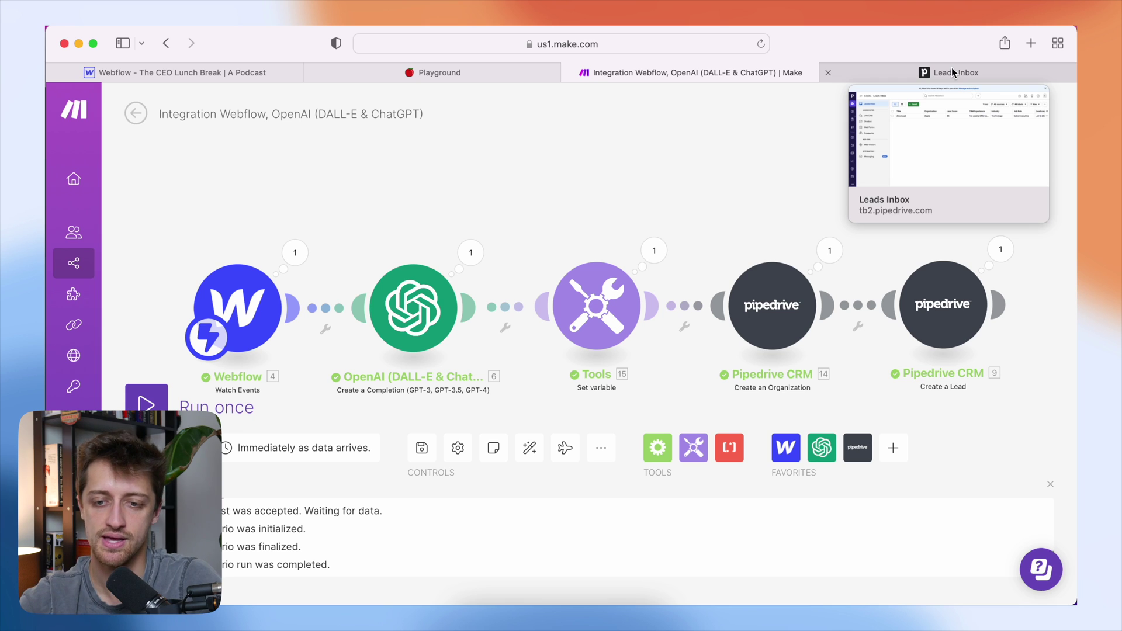
pyautogui.click(951, 69)
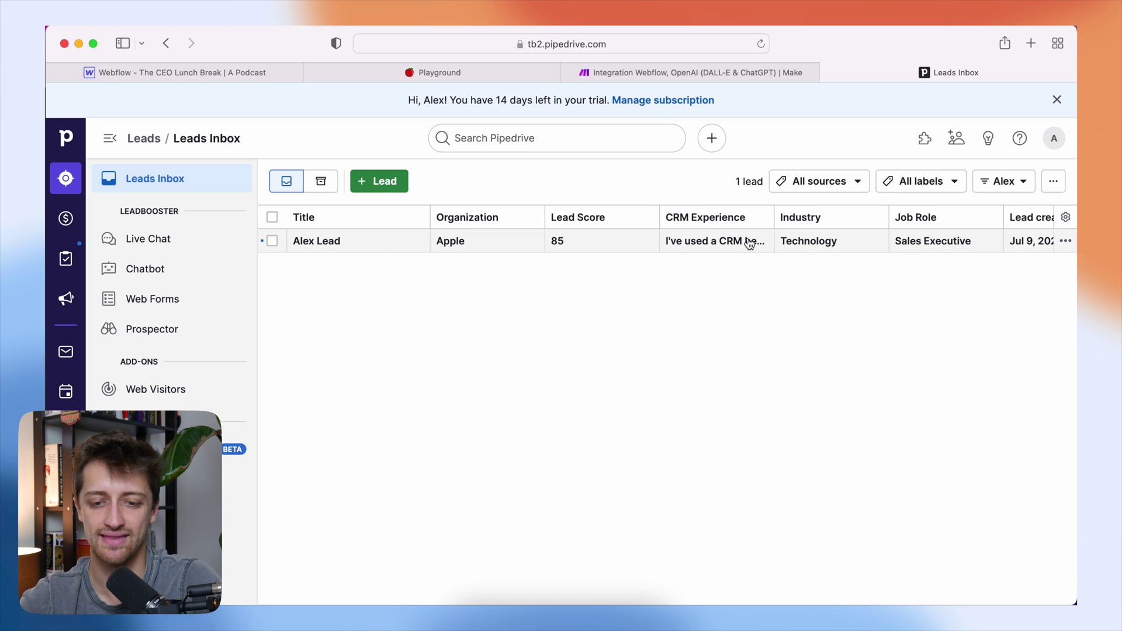
pyautogui.hscroll(3, 750, 244)
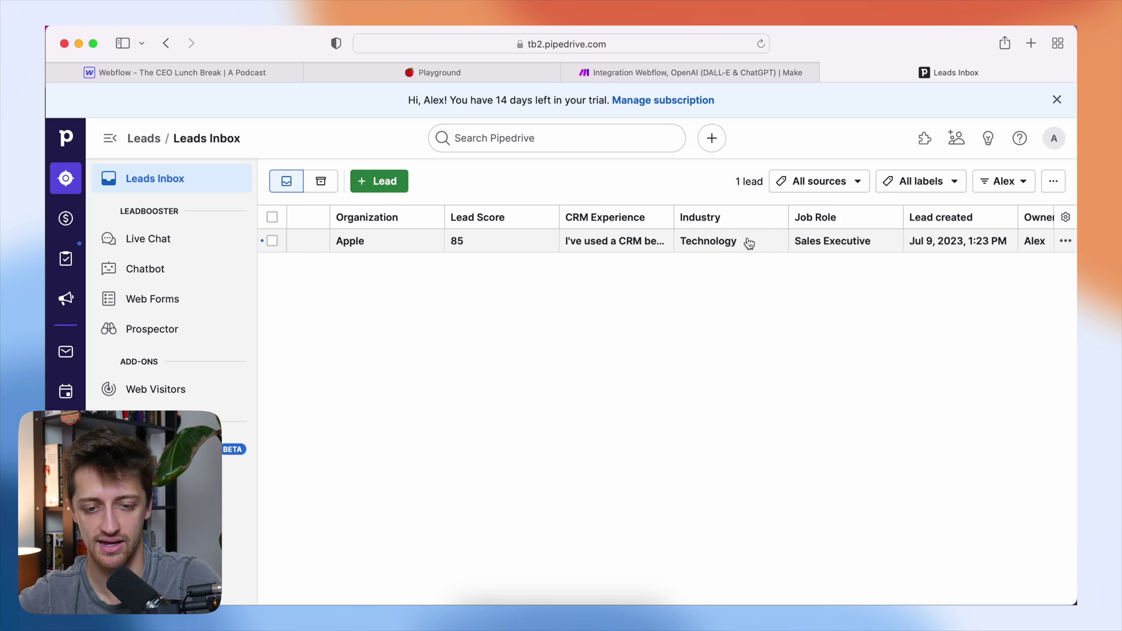
pyautogui.hscroll(-3, 750, 243)
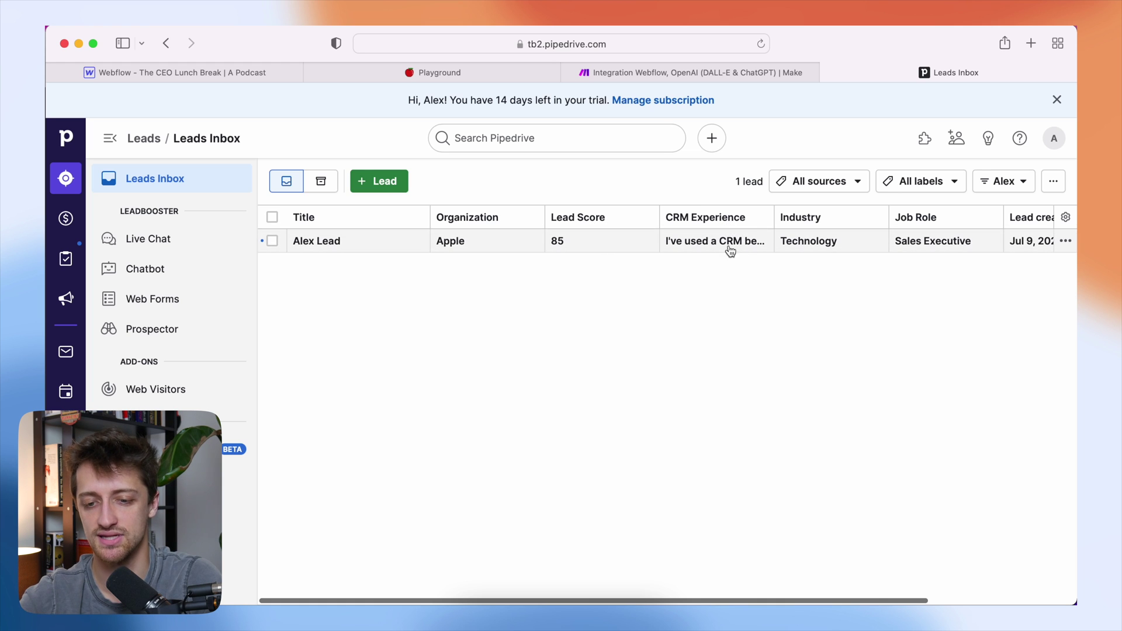
pyautogui.hscroll(2, 927, 241)
pyautogui.hscroll(-2, 927, 242)
pyautogui.hscroll(2, 927, 242)
pyautogui.hscroll(2, 943, 243)
pyautogui.hscroll(-5, 941, 243)
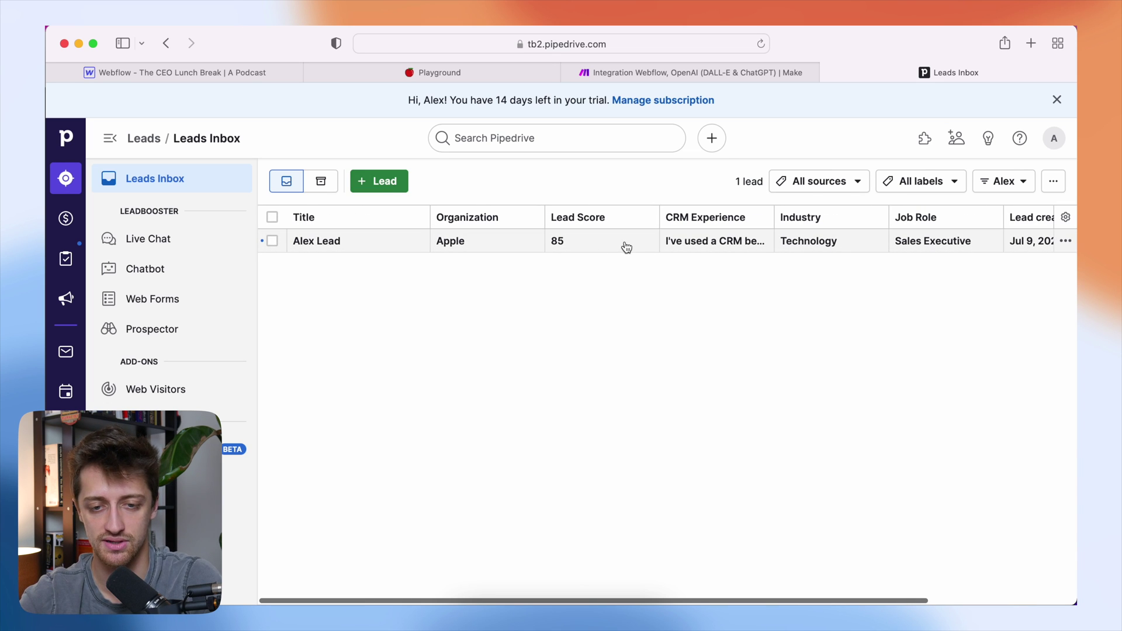
# - Open the second run's OpenAI output and expand Choices > 1 > Message
pyautogui.click(693, 73)
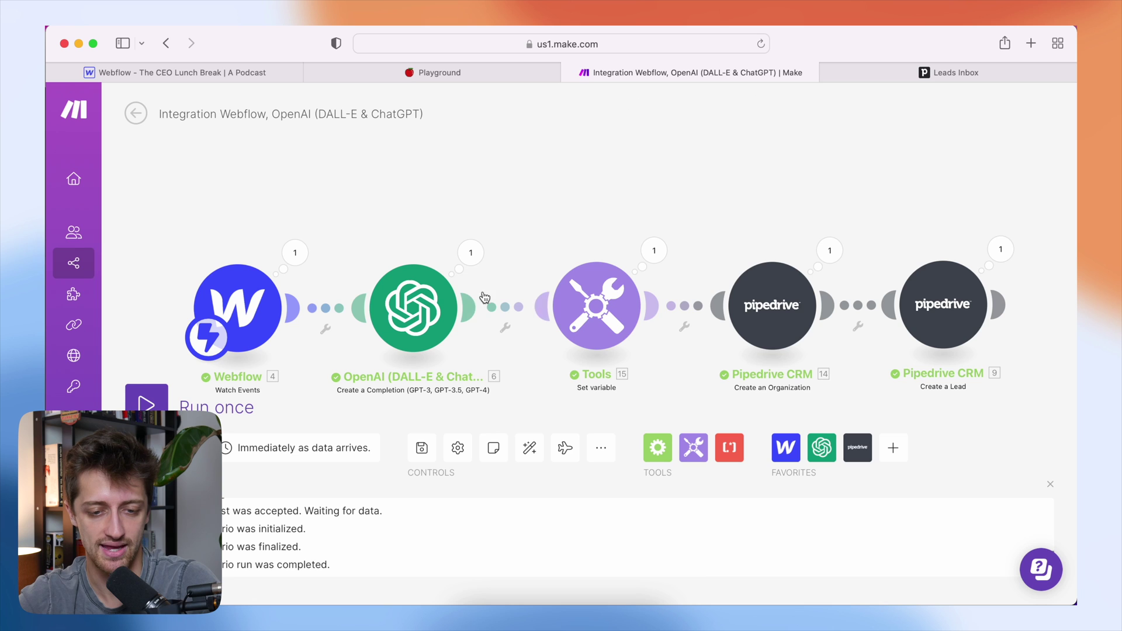
pyautogui.click(471, 253)
pyautogui.click(544, 354)
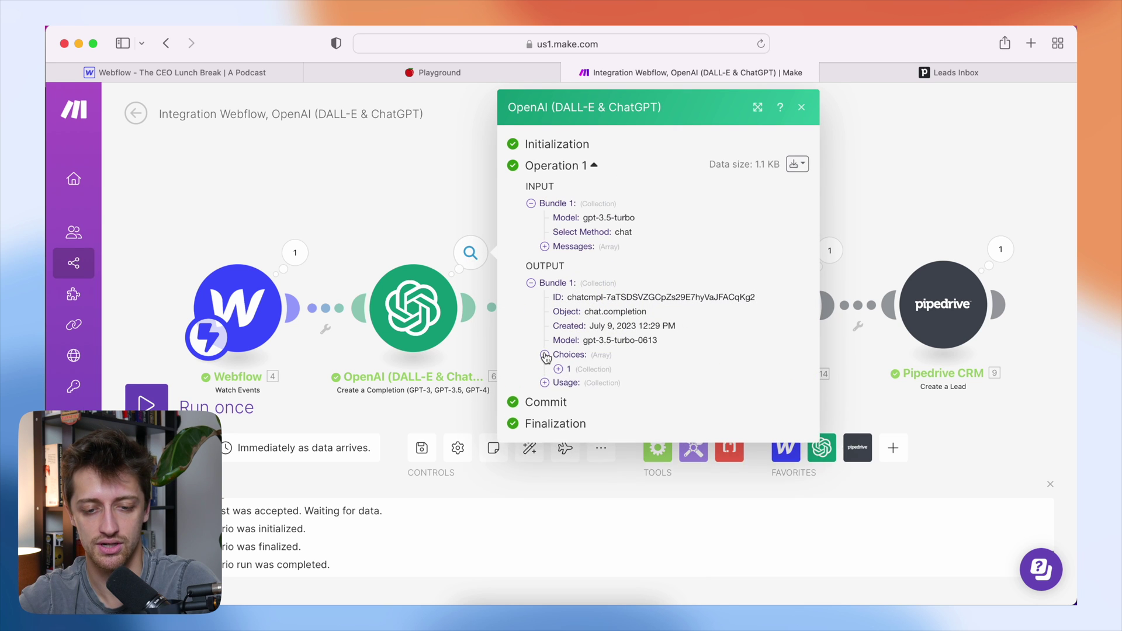
pyautogui.click(558, 369)
pyautogui.click(572, 397)
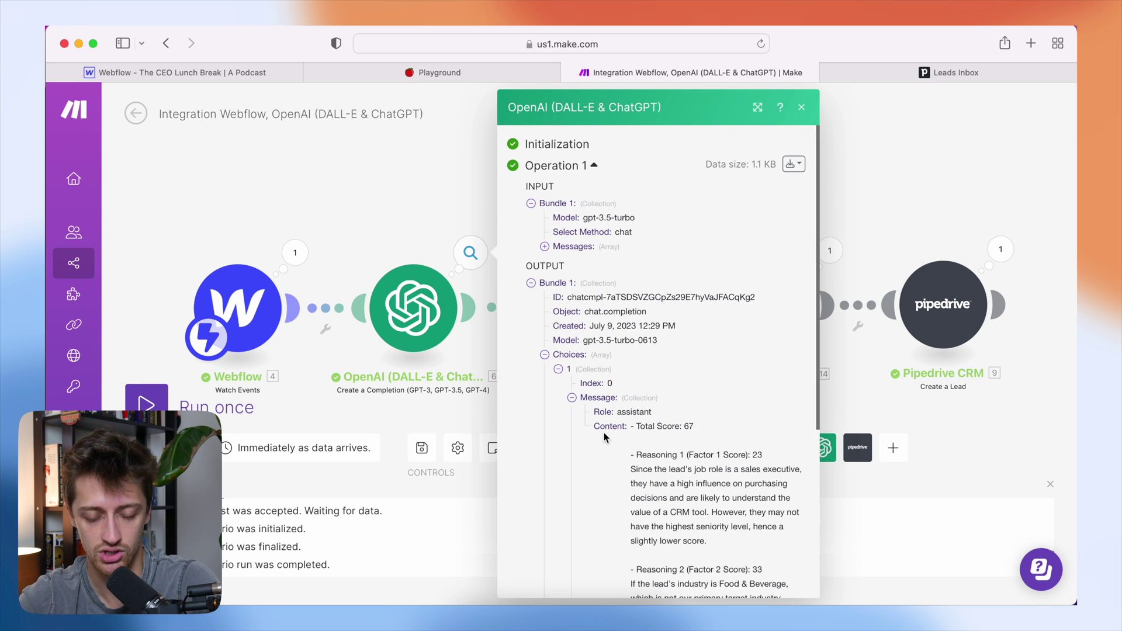
pyautogui.scroll(-3, 603, 437)
pyautogui.scroll(-2, 603, 437)
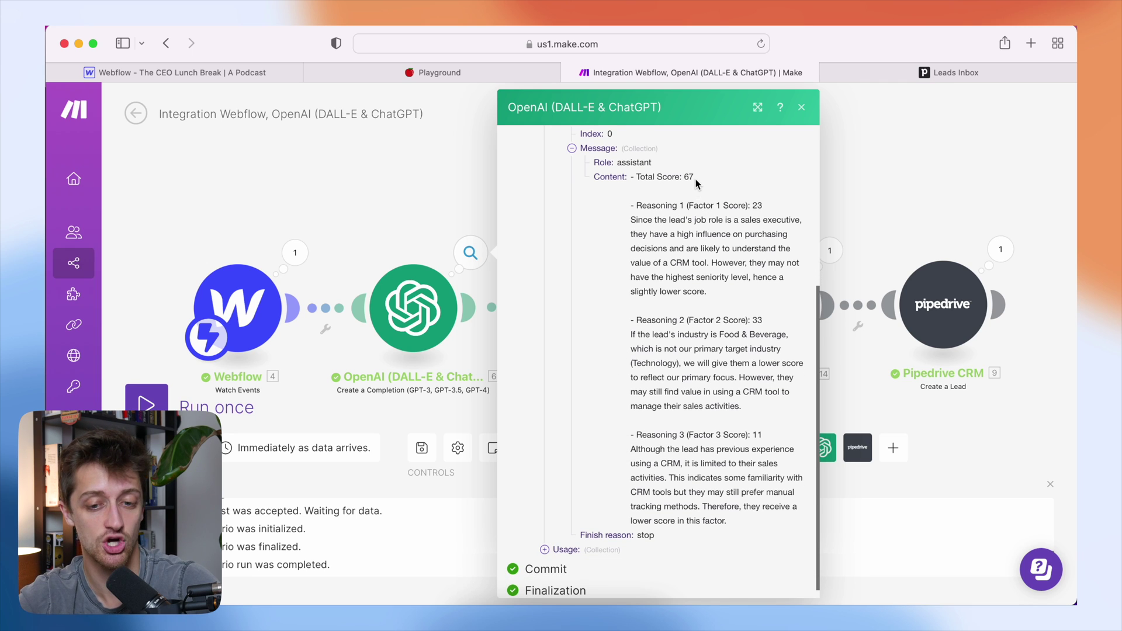
# - Highlight the Total Score: 67 and the reasonings, then close the output inspector
pyautogui.moveTo(694, 177); pyautogui.dragTo(631, 177)
pyautogui.keyDown('shift'); pyautogui.click(754, 321); pyautogui.keyUp('shift')
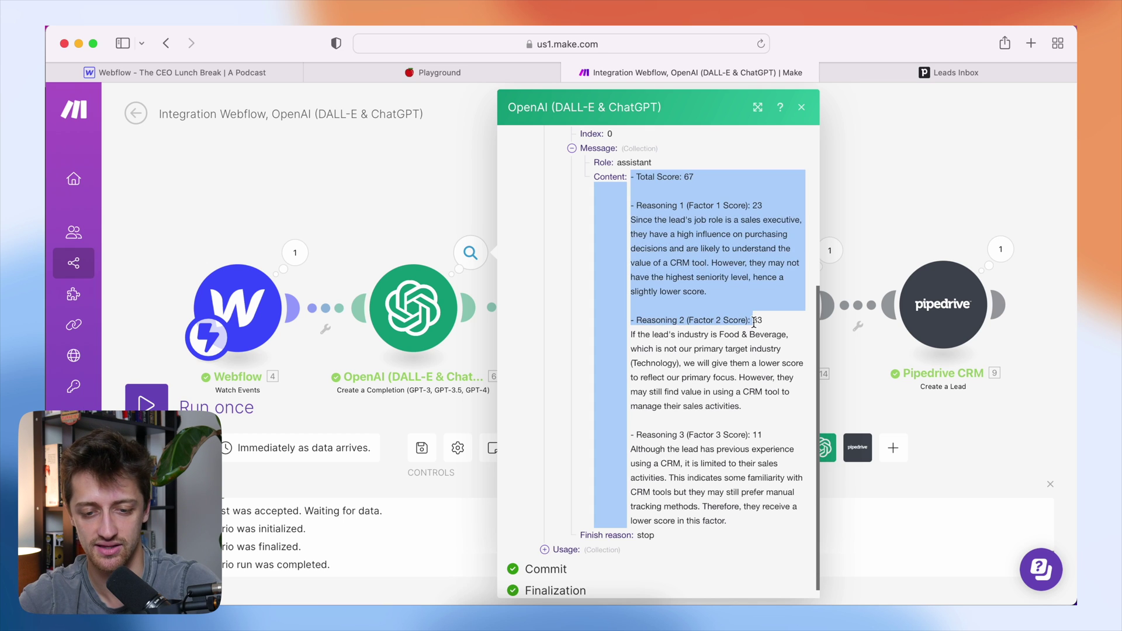
pyautogui.moveTo(646, 449); pyautogui.dragTo(718, 450)
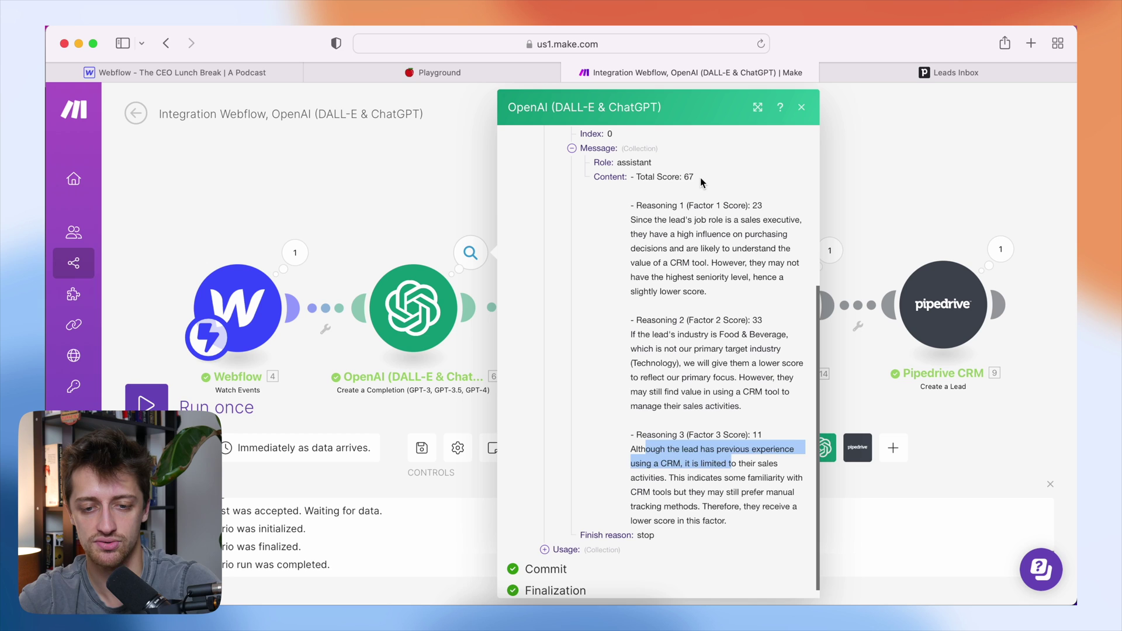
pyautogui.moveTo(697, 177); pyautogui.dragTo(632, 178)
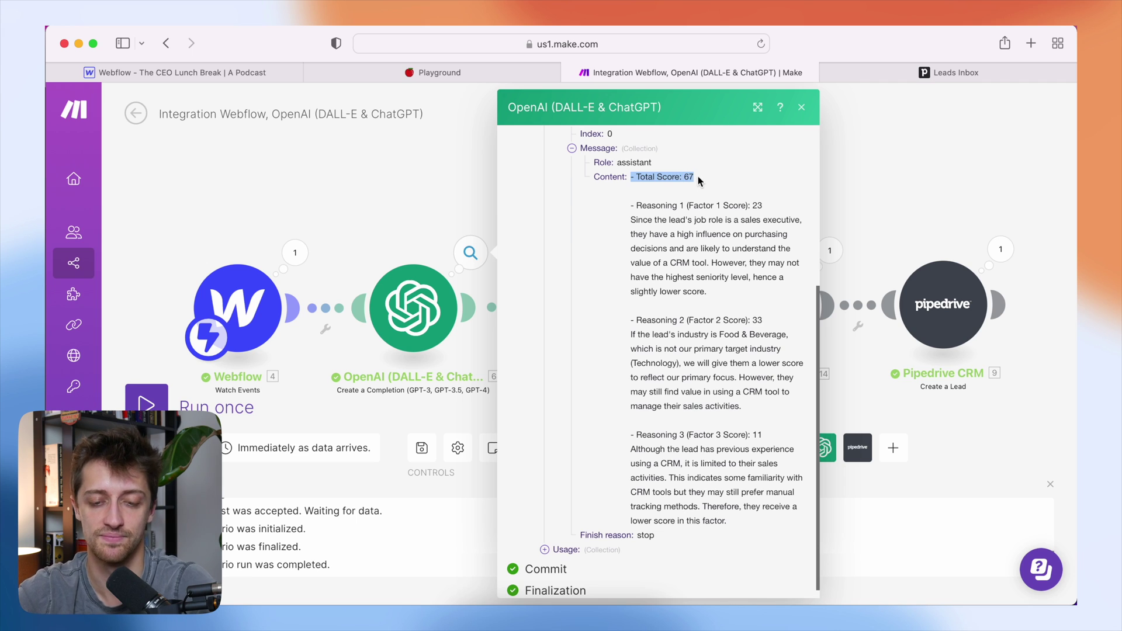
pyautogui.scroll(3, 717, 254)
pyautogui.moveTo(717, 254); pyautogui.dragTo(630, 256)
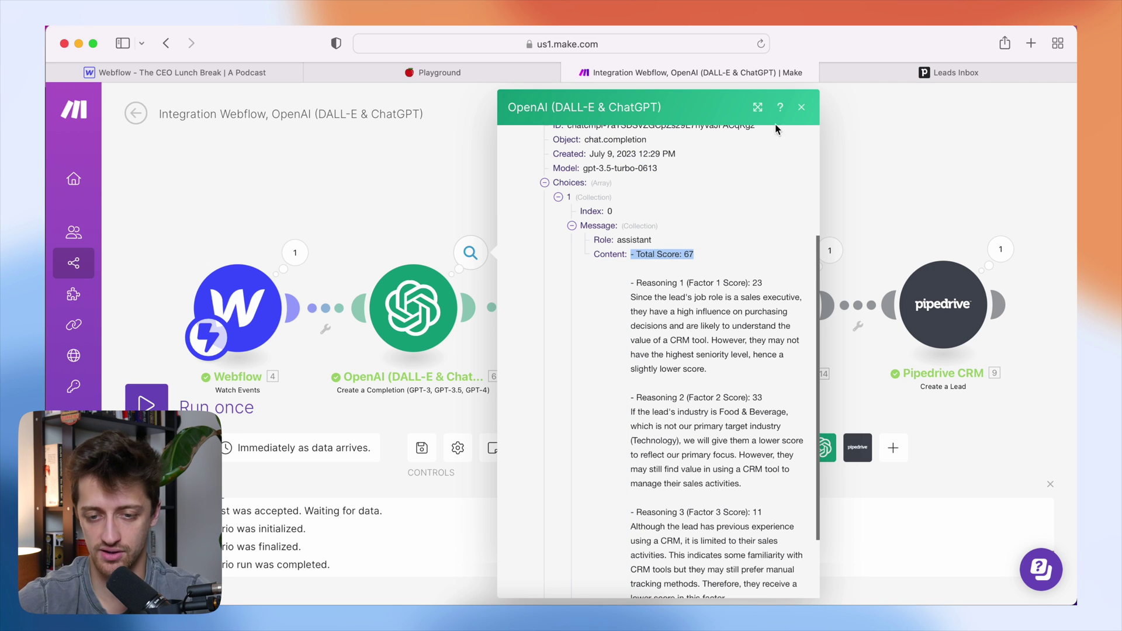
pyautogui.click(802, 109)
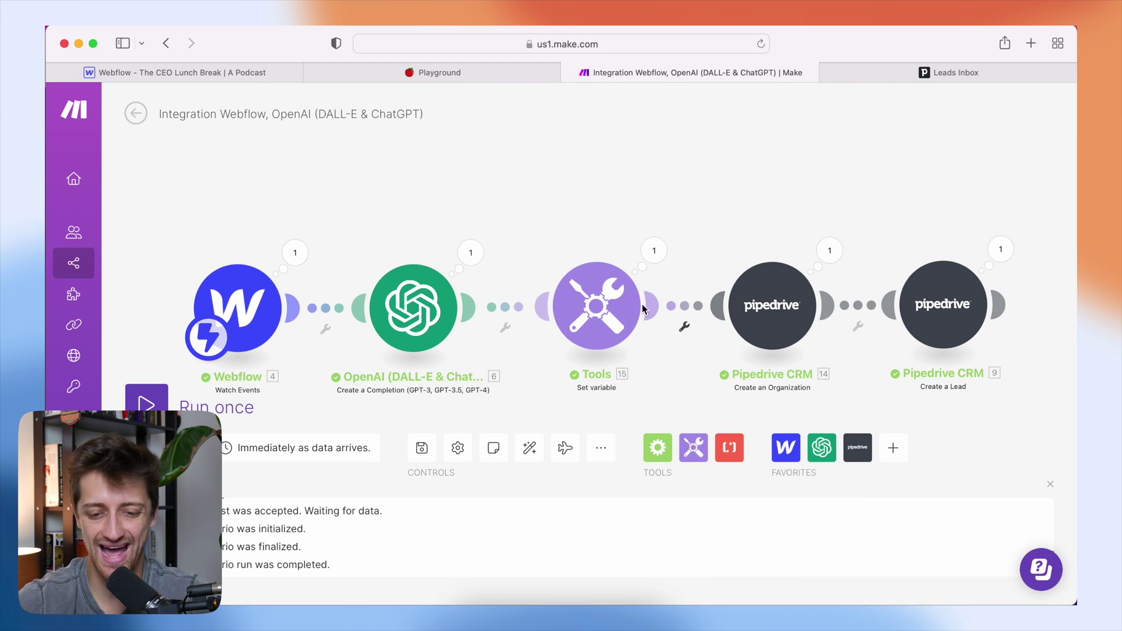
# - Set Lead Score's value to split(Message Content; - Total Score:), save it, and run once
pyautogui.click(602, 305)
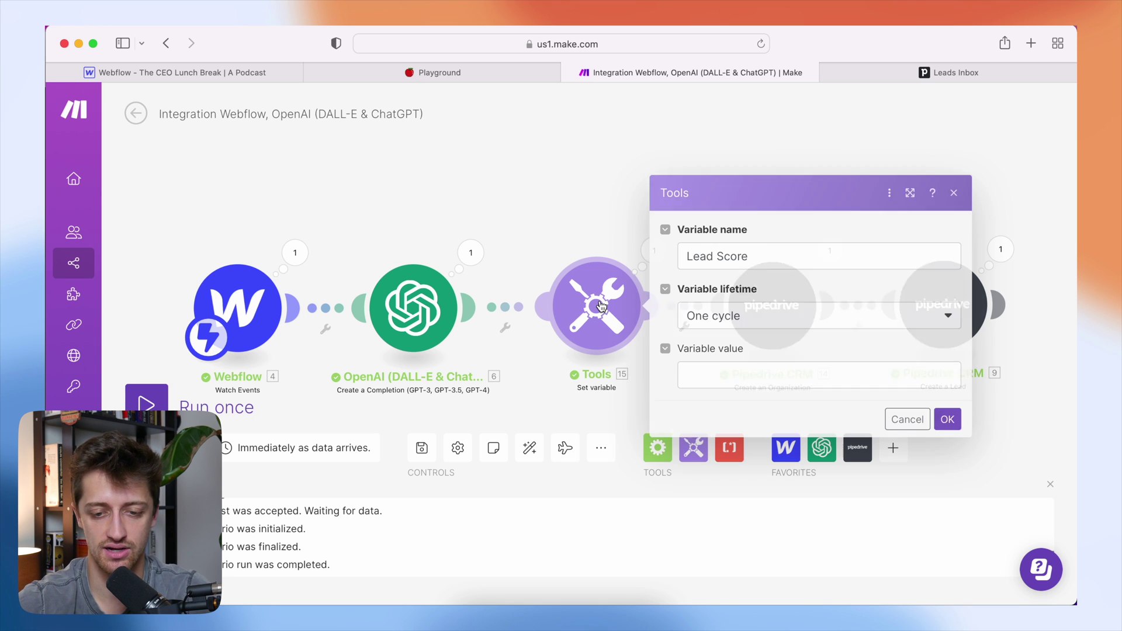
pyautogui.click(728, 377)
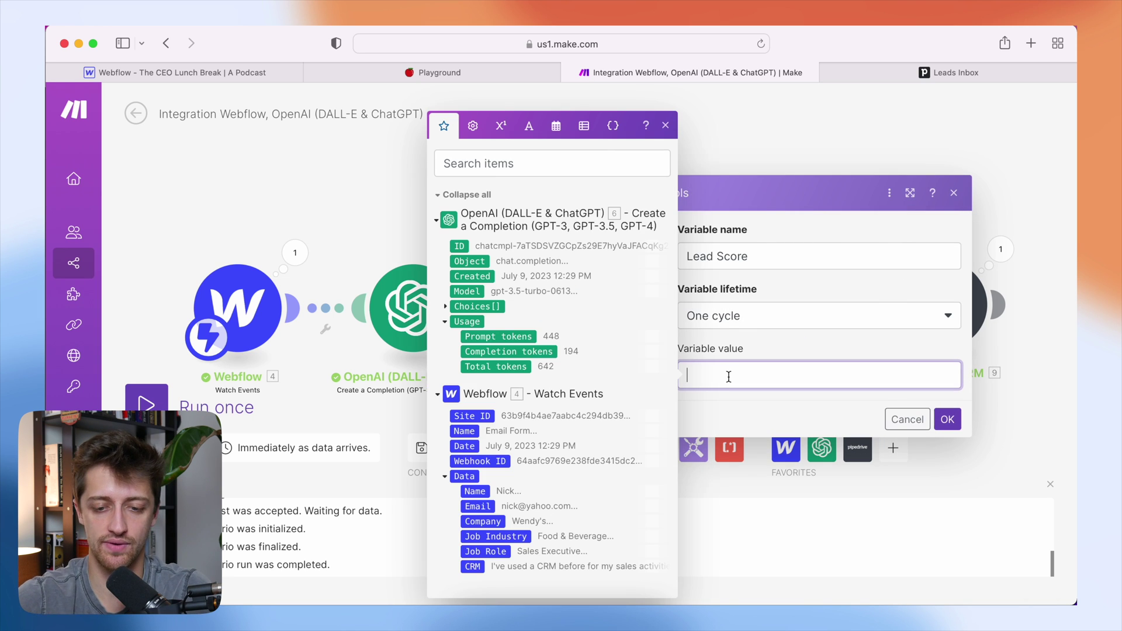
pyautogui.write('split(')
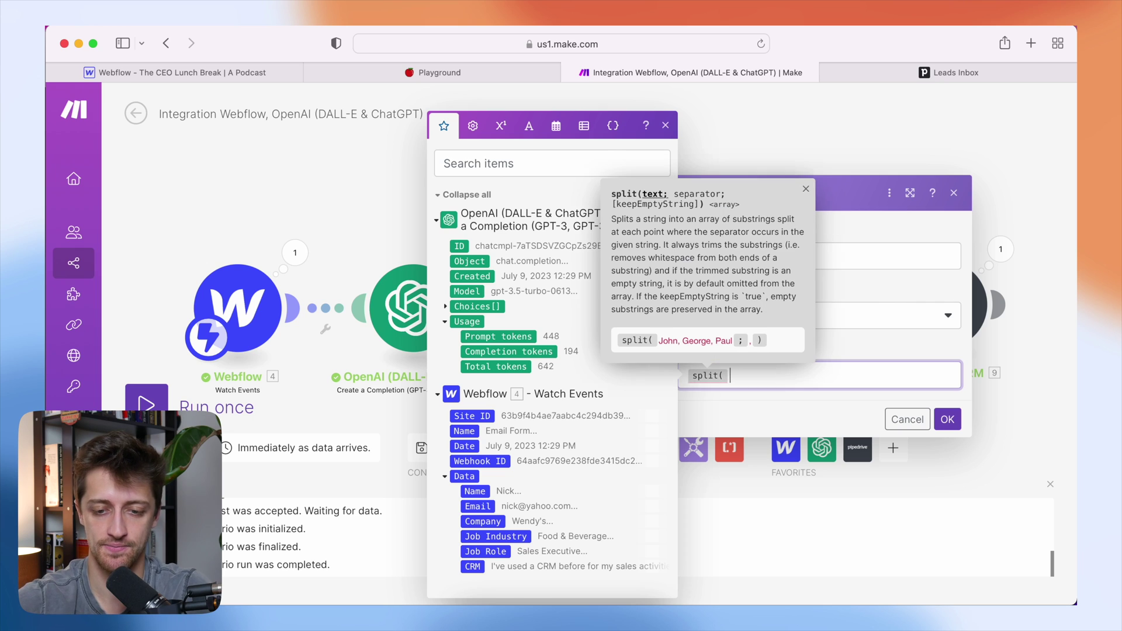
pyautogui.click(444, 306)
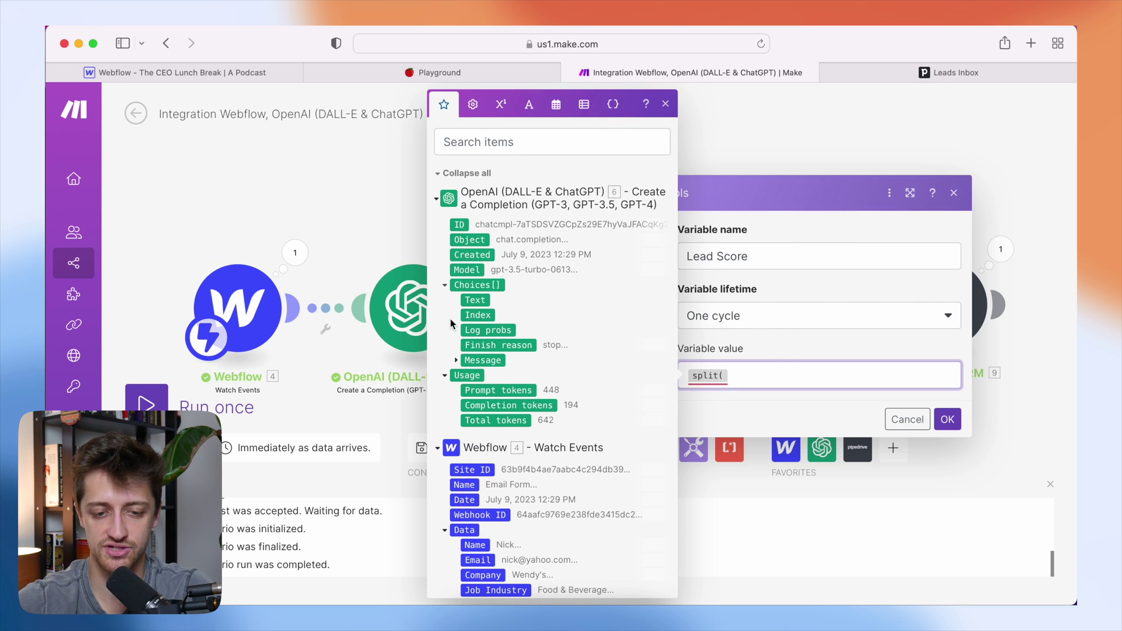
pyautogui.click(457, 359)
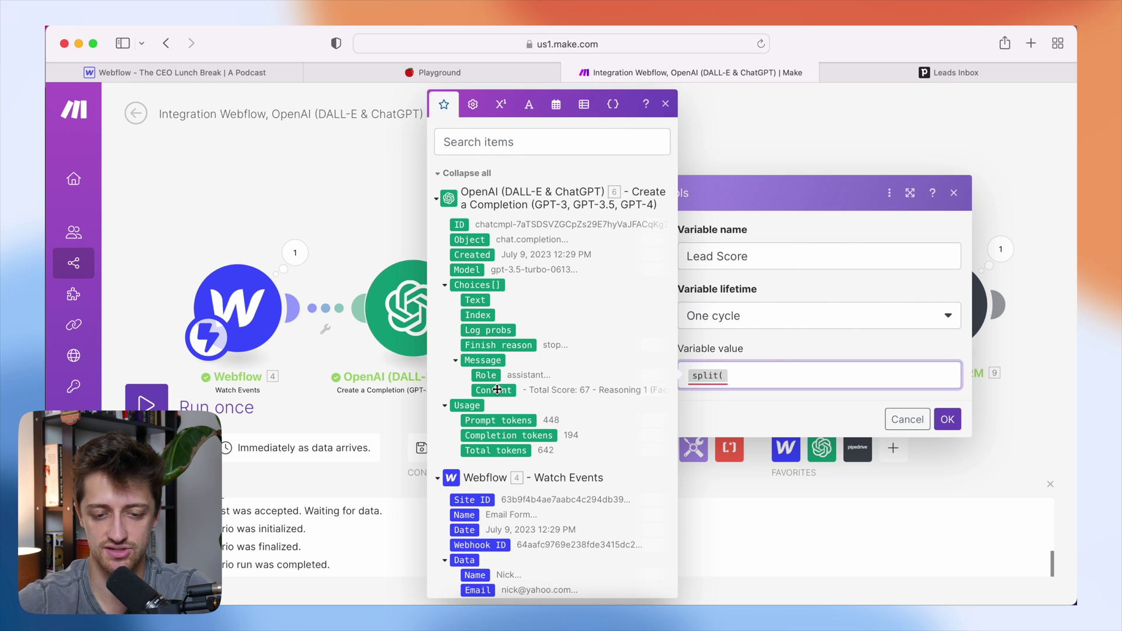
pyautogui.click(746, 375)
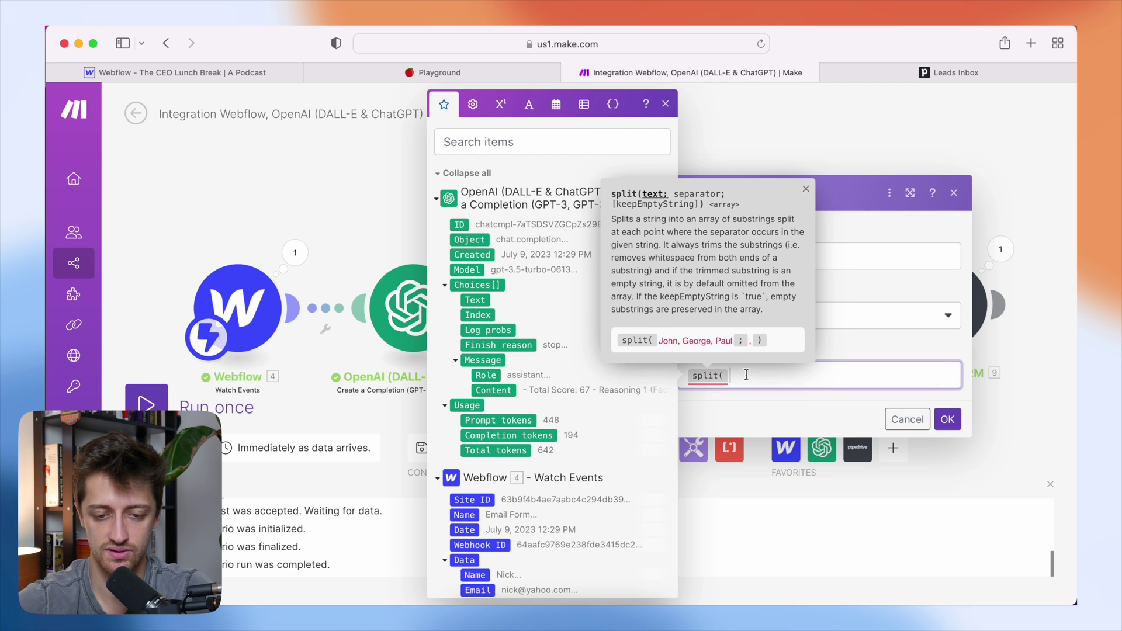
pyautogui.click(527, 388)
pyautogui.write('; ')
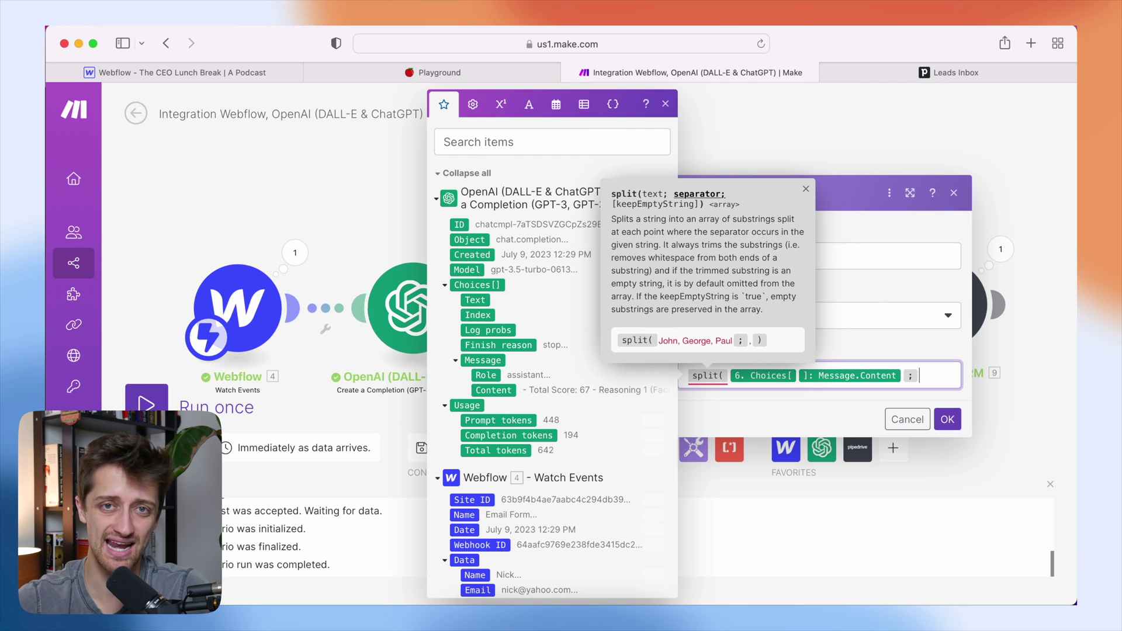
pyautogui.write('- ')
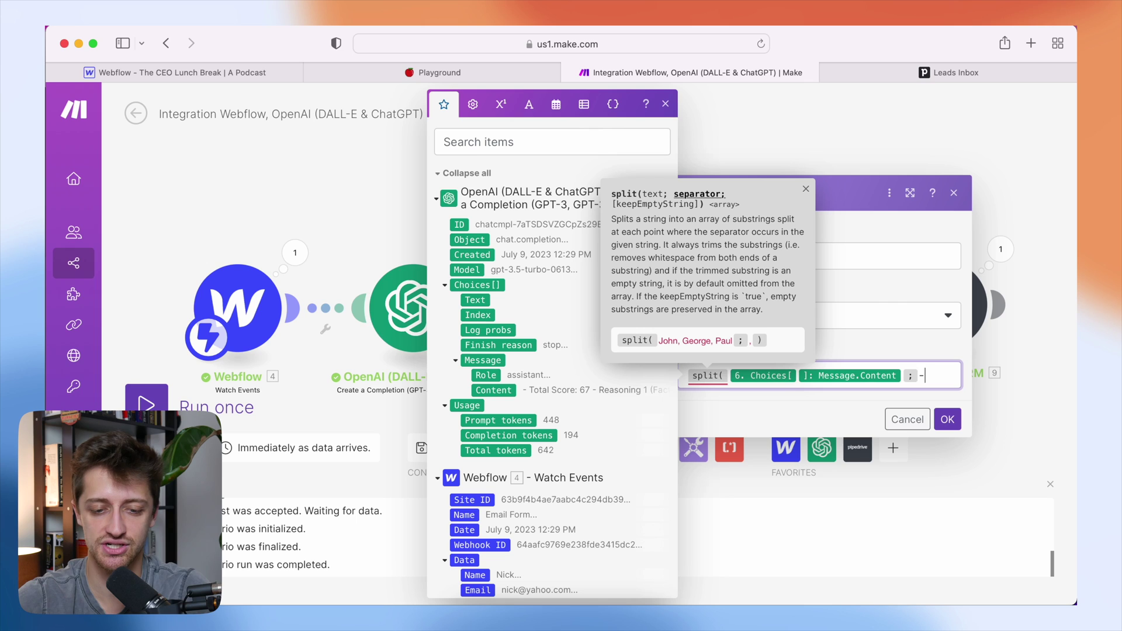
pyautogui.write('Total Score:')
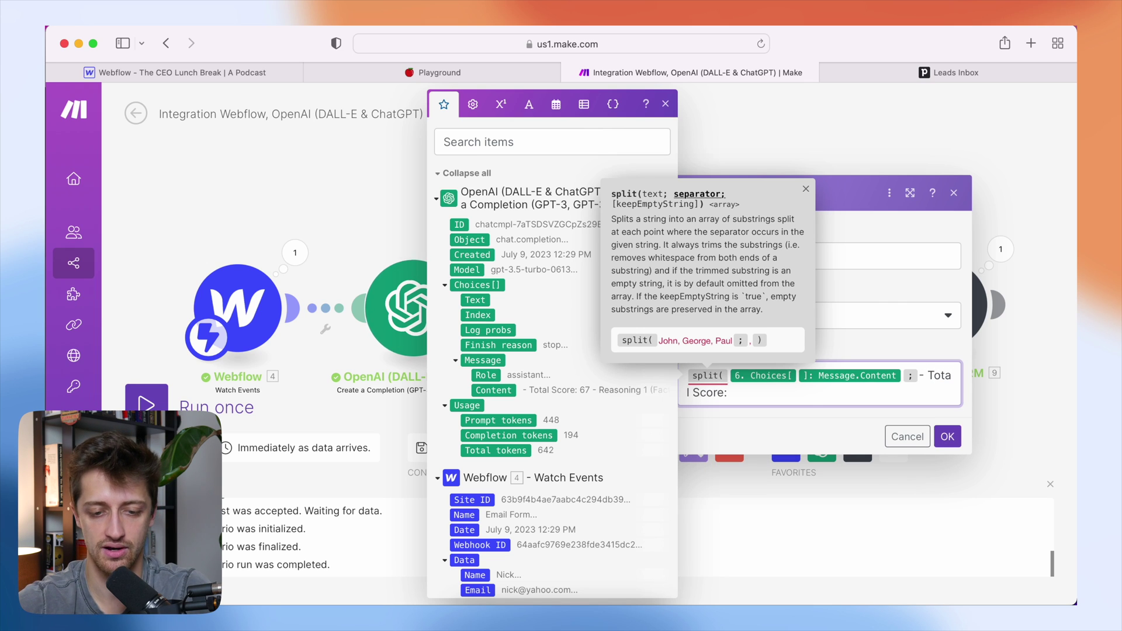
pyautogui.moveTo(524, 391); pyautogui.dragTo(587, 393)
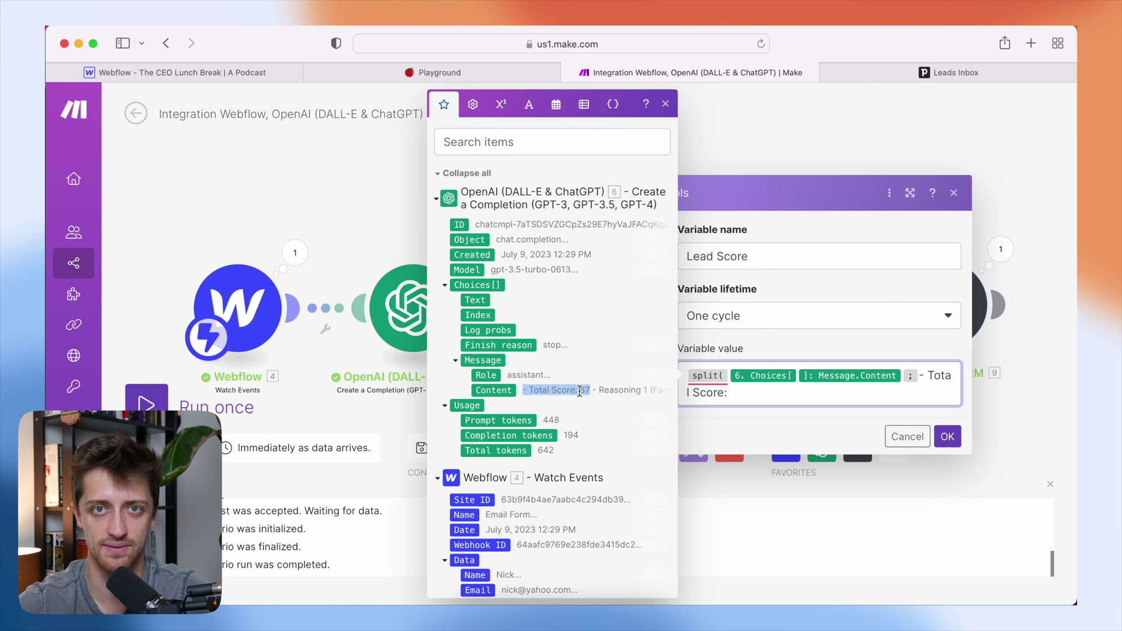
pyautogui.click(749, 395)
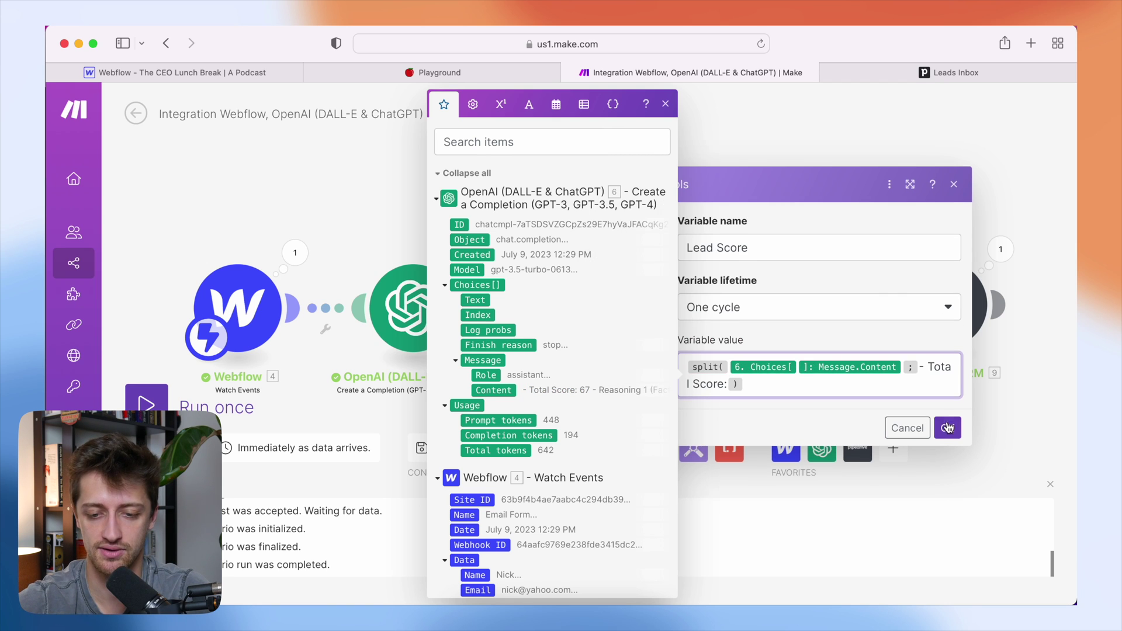
pyautogui.click(947, 437)
pyautogui.click(146, 405)
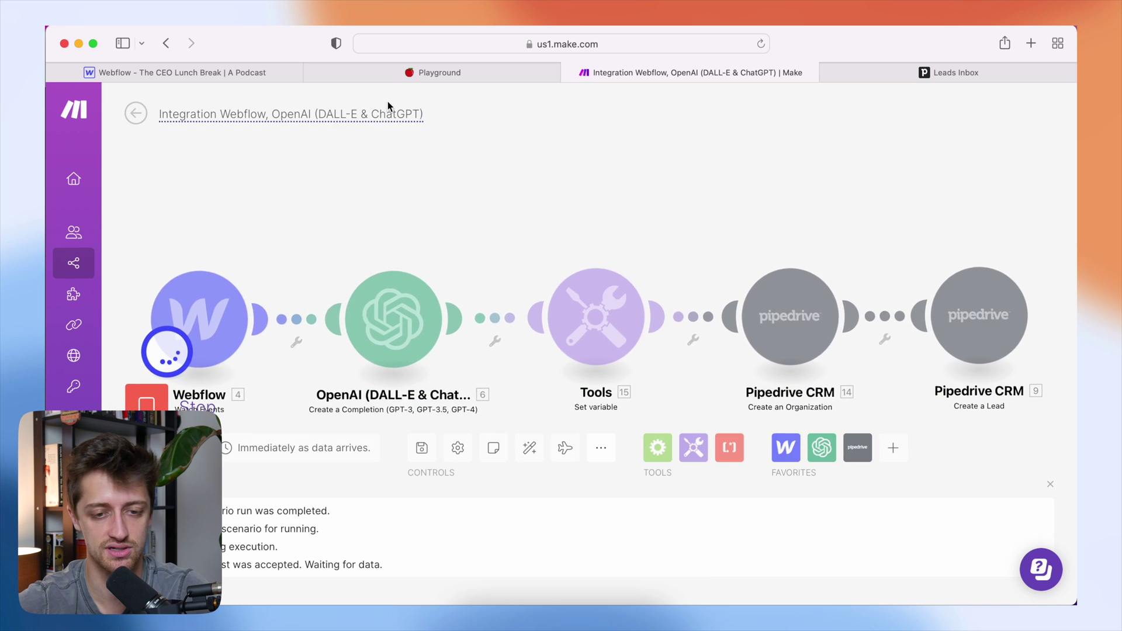
# - Submit another Sales Executive test lead with prior CRM use, then return to Make
pyautogui.click(432, 72)
pyautogui.click(465, 206)
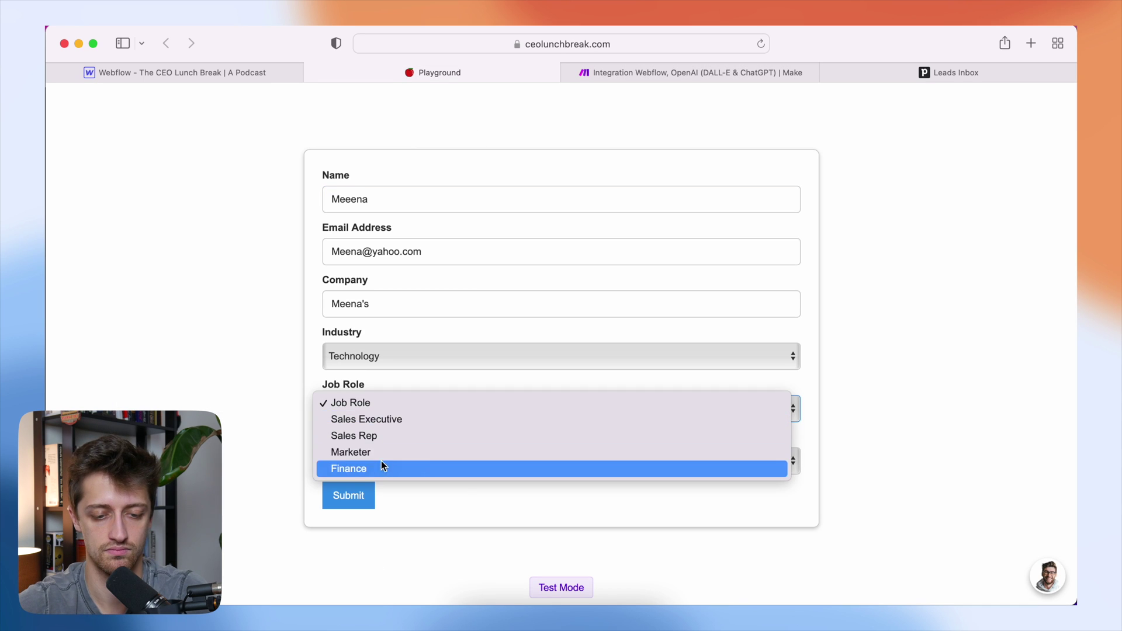
pyautogui.click(386, 421)
pyautogui.click(386, 459)
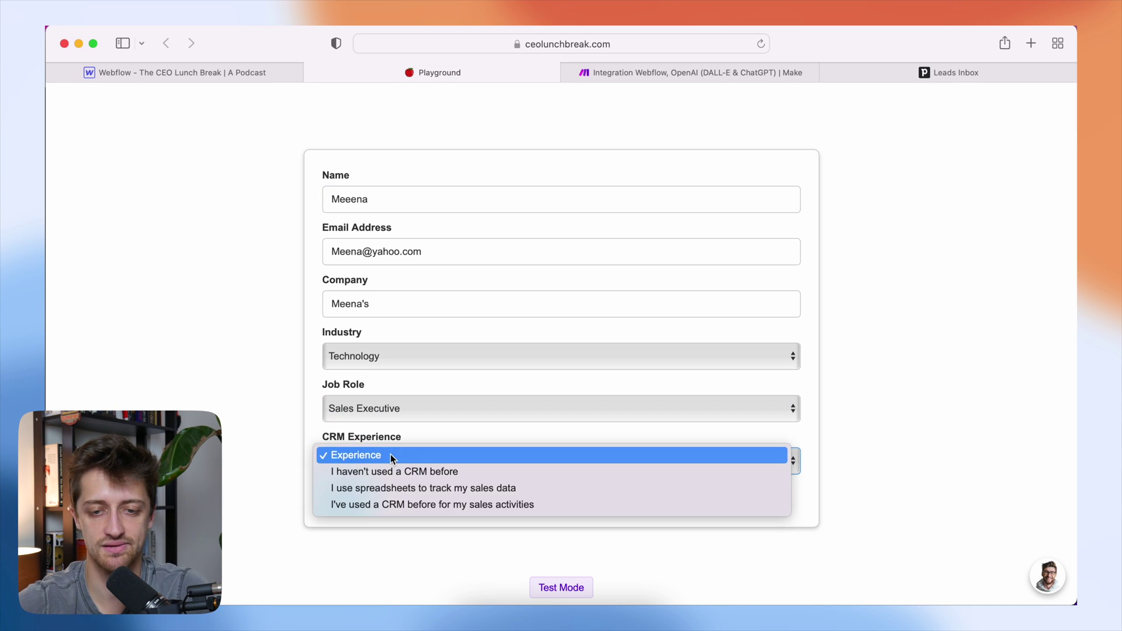
pyautogui.click(390, 504)
pyautogui.click(351, 496)
pyautogui.click(641, 74)
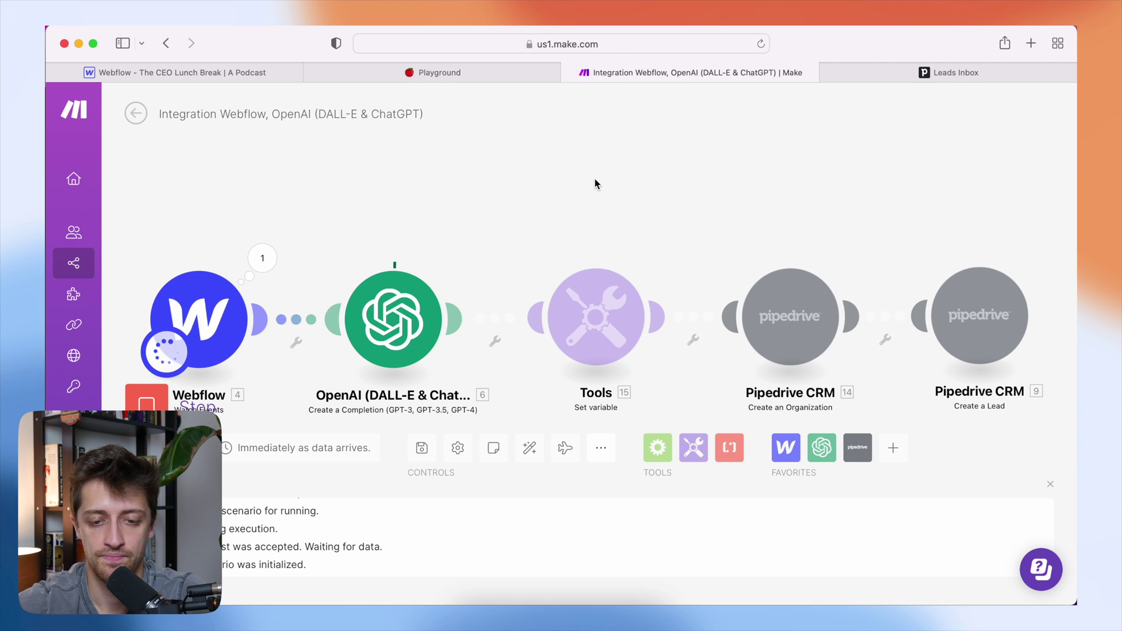
# - Inspect the Tools output: Lead Score holds 86 followed by the reasoning text
pyautogui.click(660, 255)
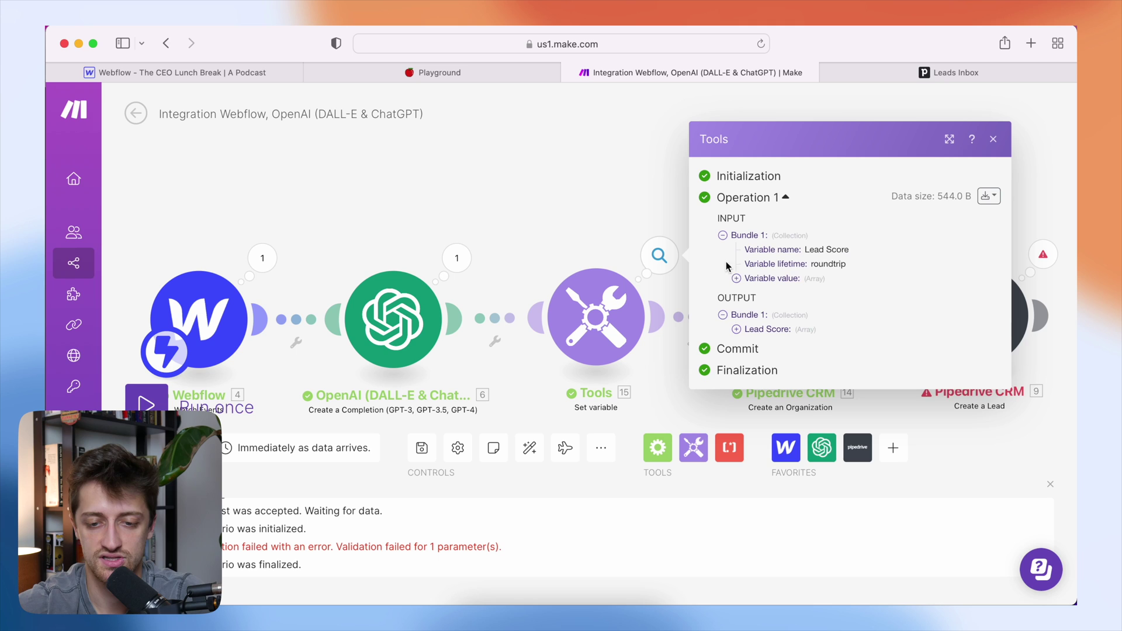
pyautogui.click(742, 331)
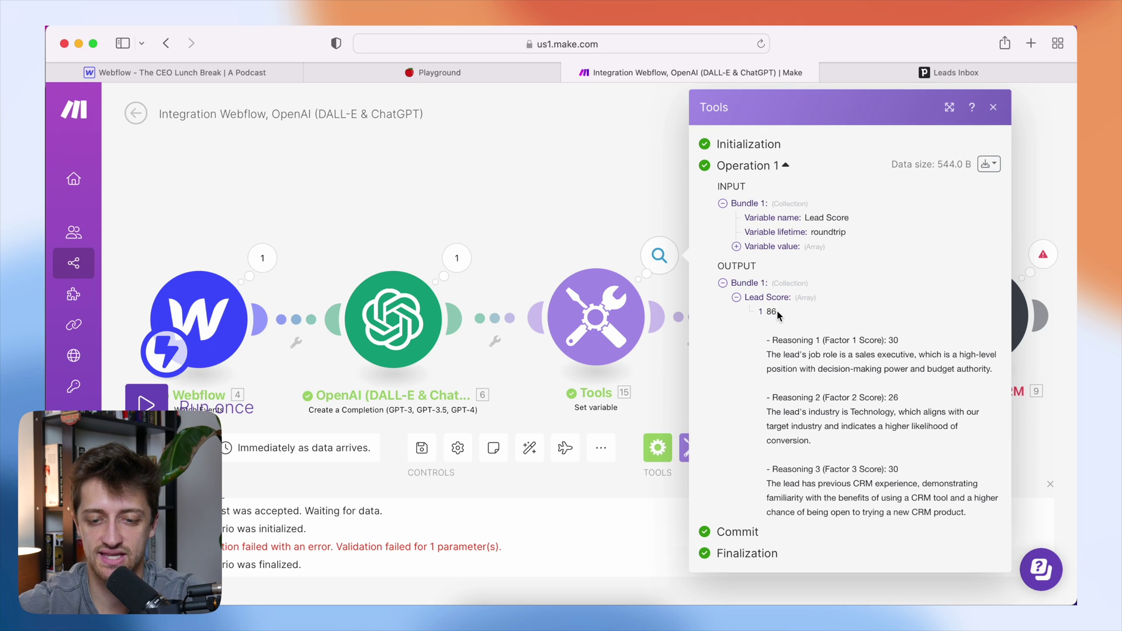
pyautogui.moveTo(776, 311); pyautogui.dragTo(769, 312)
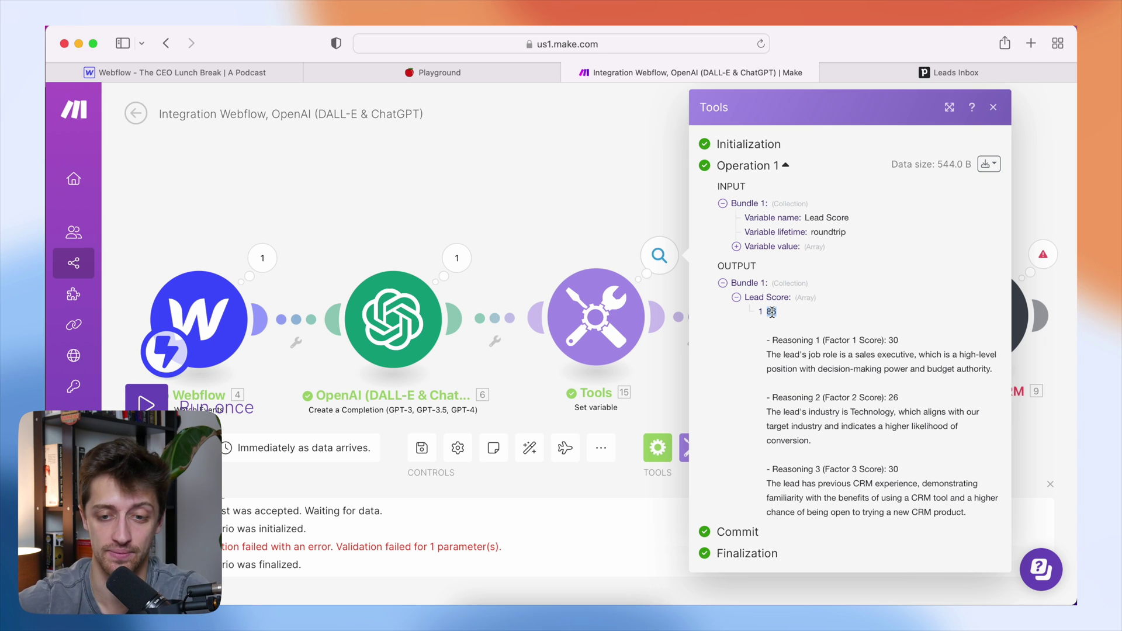
pyautogui.click(792, 319)
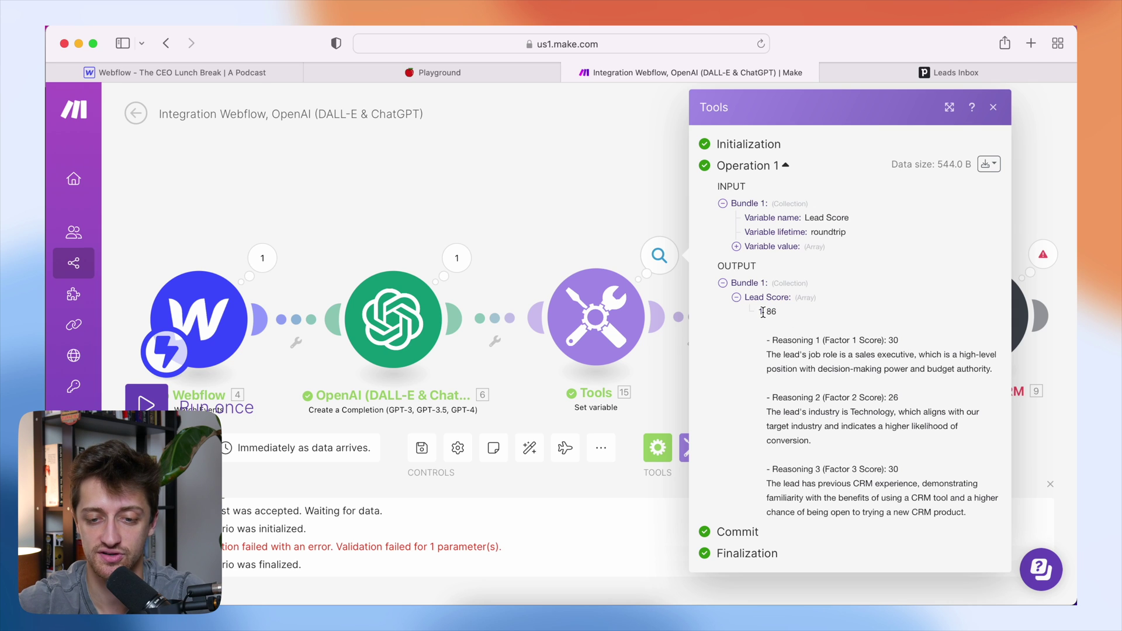
pyautogui.moveTo(769, 312); pyautogui.dragTo(875, 426)
pyautogui.click(582, 219)
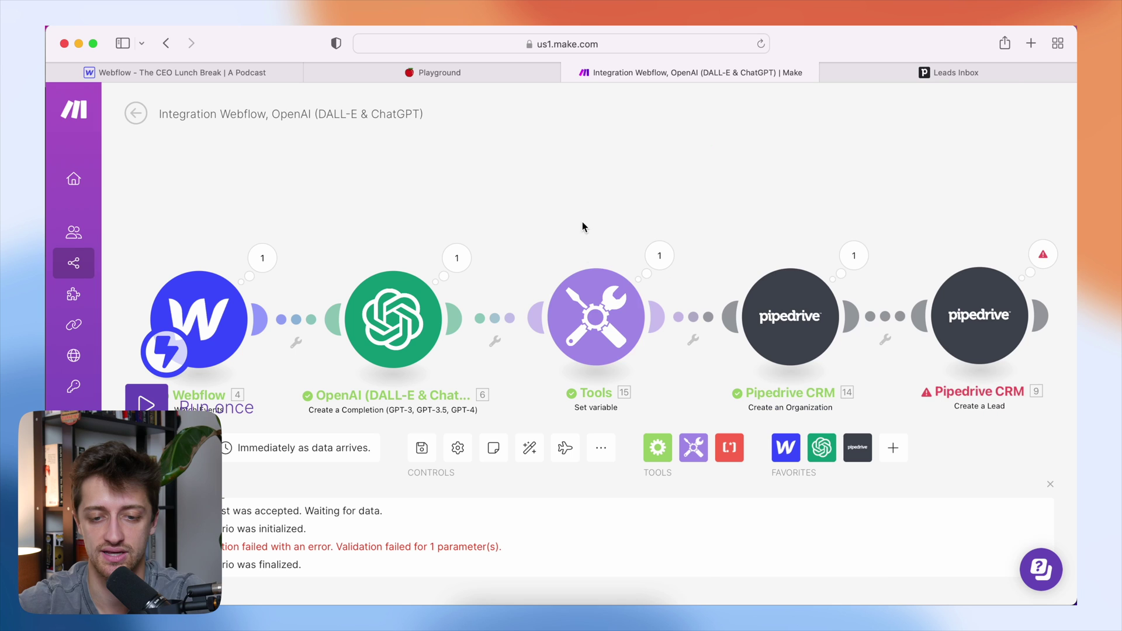
# - Reopen the Lead Score variable to edit its value formula
pyautogui.click(660, 255)
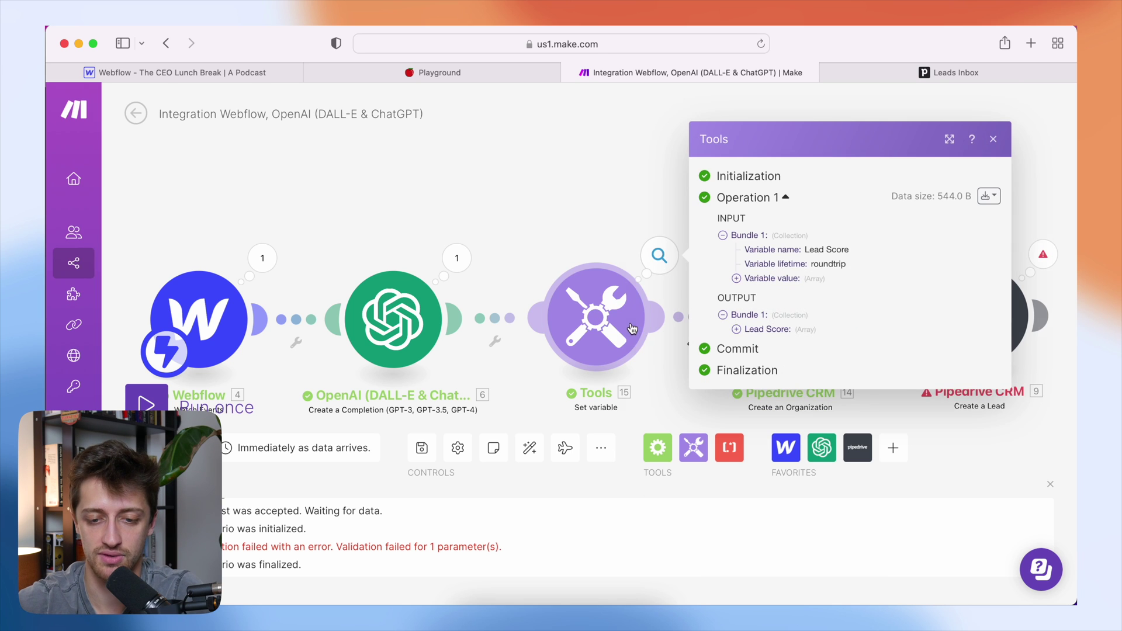
pyautogui.click(596, 318)
pyautogui.click(698, 398)
# - Wrap the Lead Score formula in get(...; 1) to keep the first split part, and save it
pyautogui.write('get( split( 6. Choices[ ]: Message.Content ; - Total Score:')
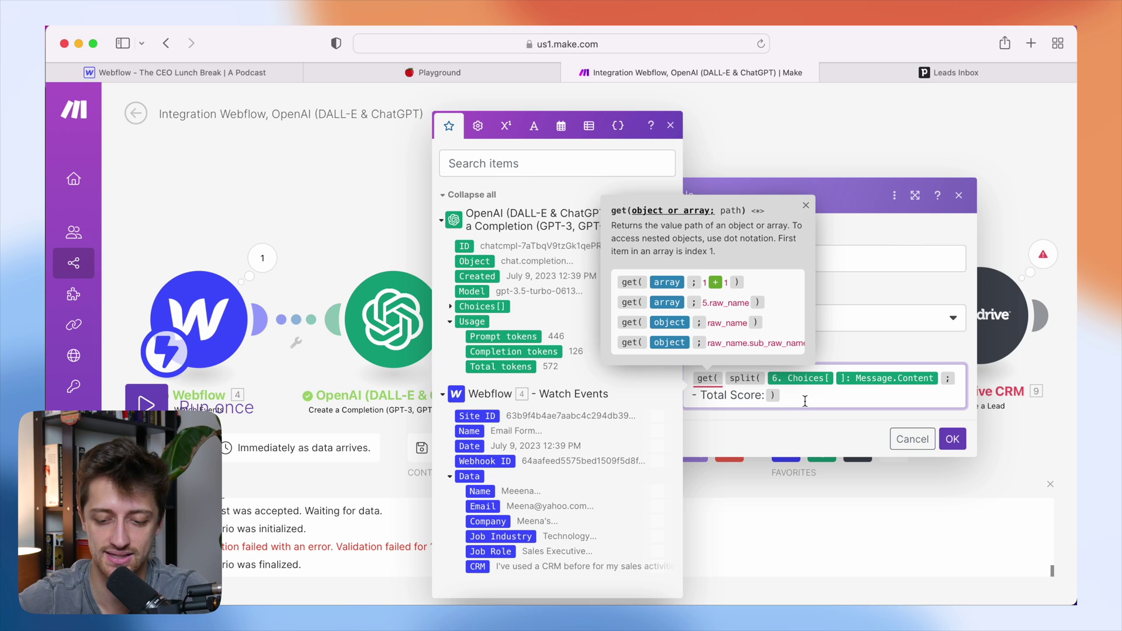
pyautogui.click(807, 398)
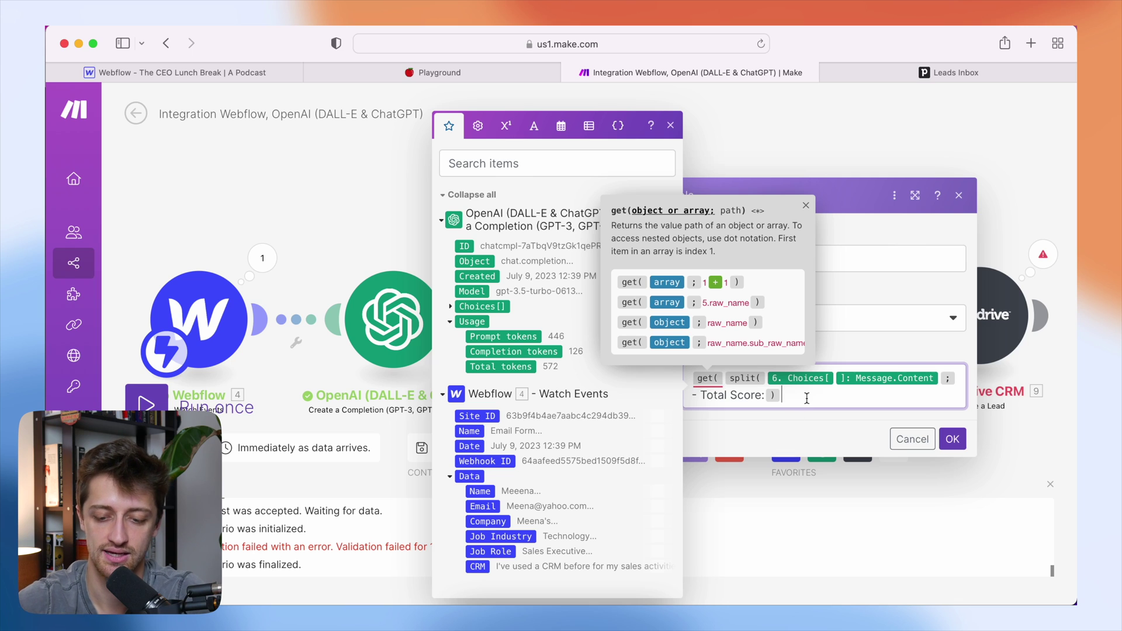
pyautogui.write('; 1 ')
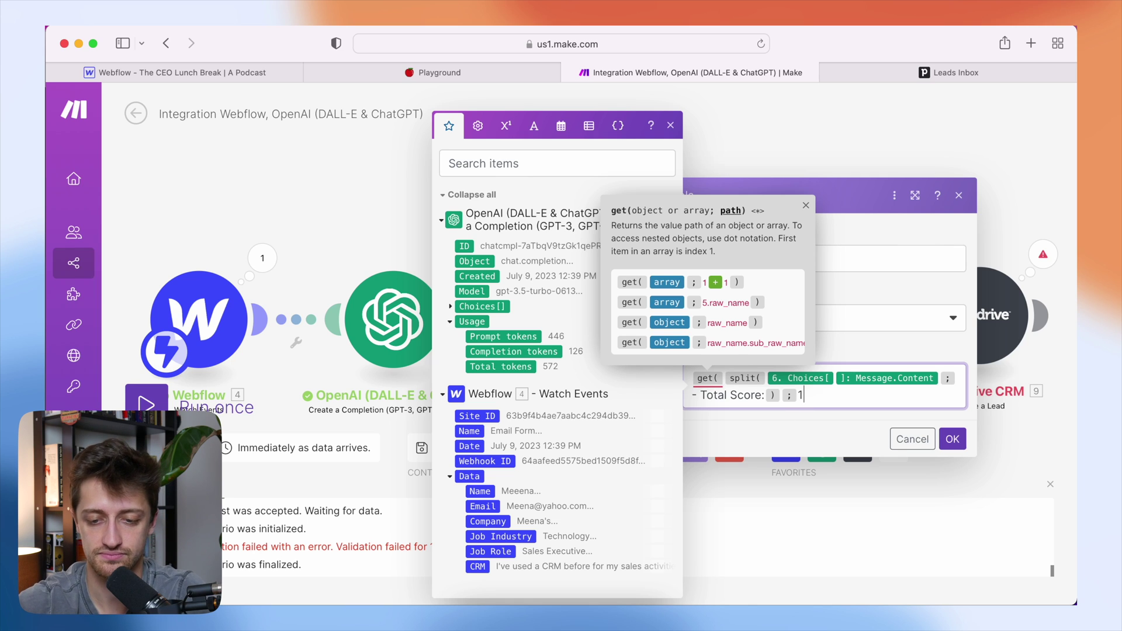
pyautogui.write(')')
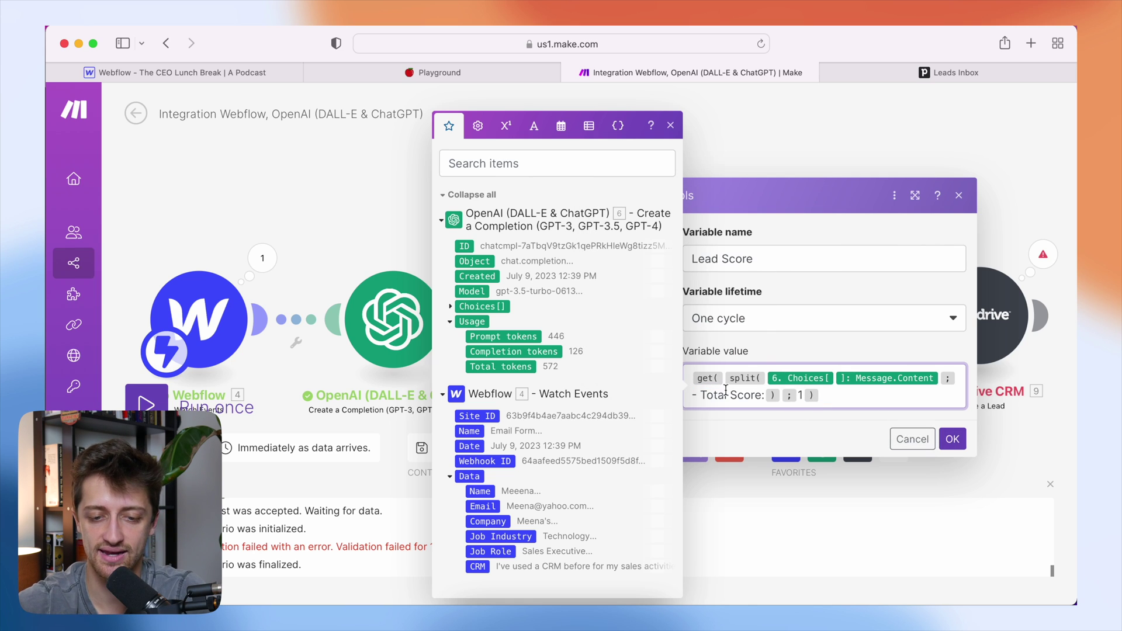
pyautogui.click(952, 439)
# - Inspect the Tools output: Lead Score still shows 86 followed by three reasoning lines
pyautogui.click(659, 257)
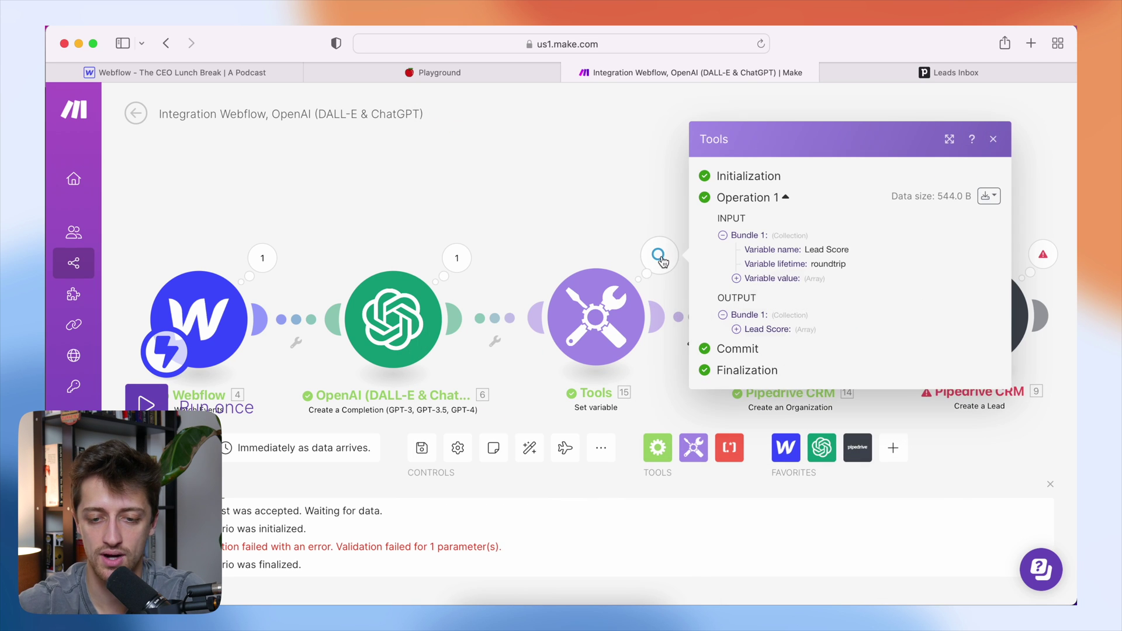
pyautogui.click(737, 329)
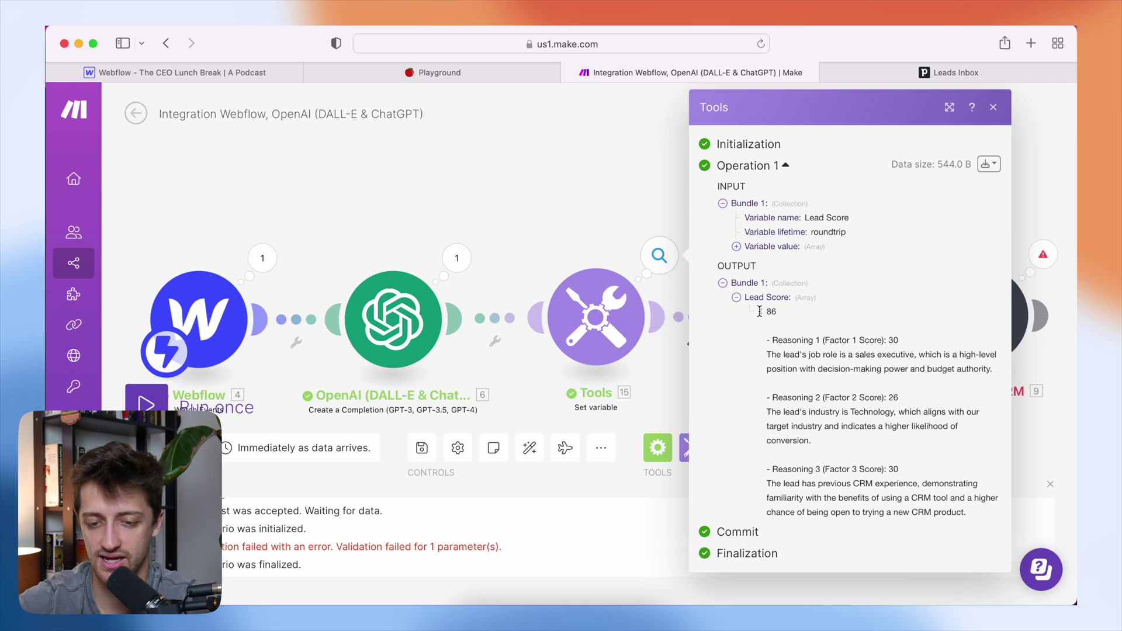
pyautogui.moveTo(770, 312); pyautogui.dragTo(858, 475)
pyautogui.click(779, 331)
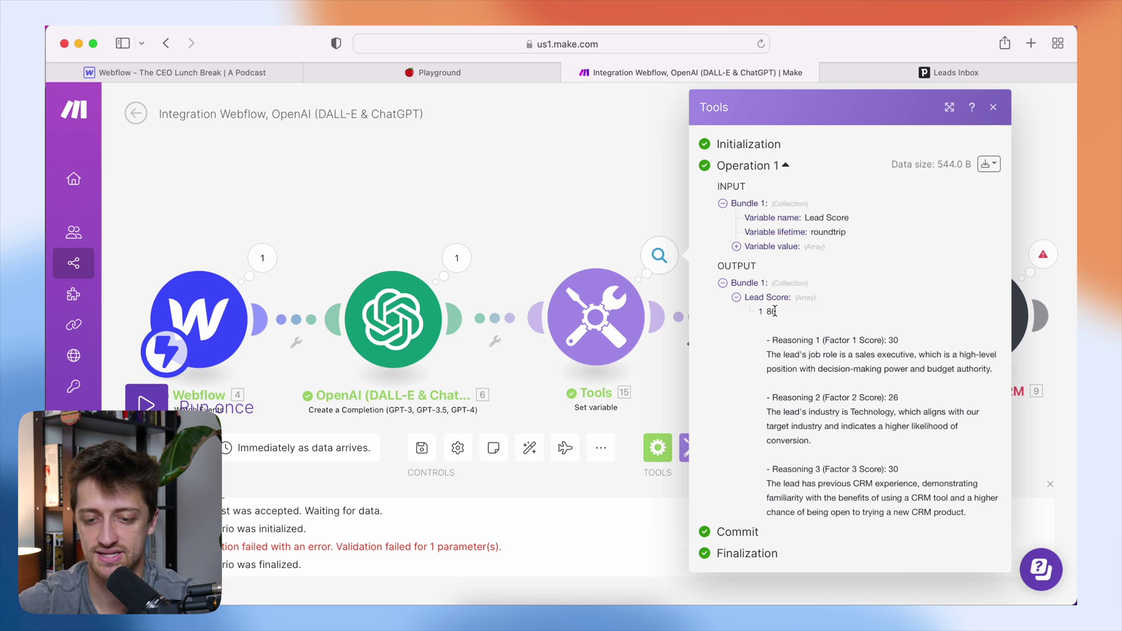
pyautogui.moveTo(935, 369); pyautogui.dragTo(770, 339)
pyautogui.moveTo(865, 444); pyautogui.dragTo(771, 407)
pyautogui.tripleClick(768, 403)
pyautogui.click(783, 329)
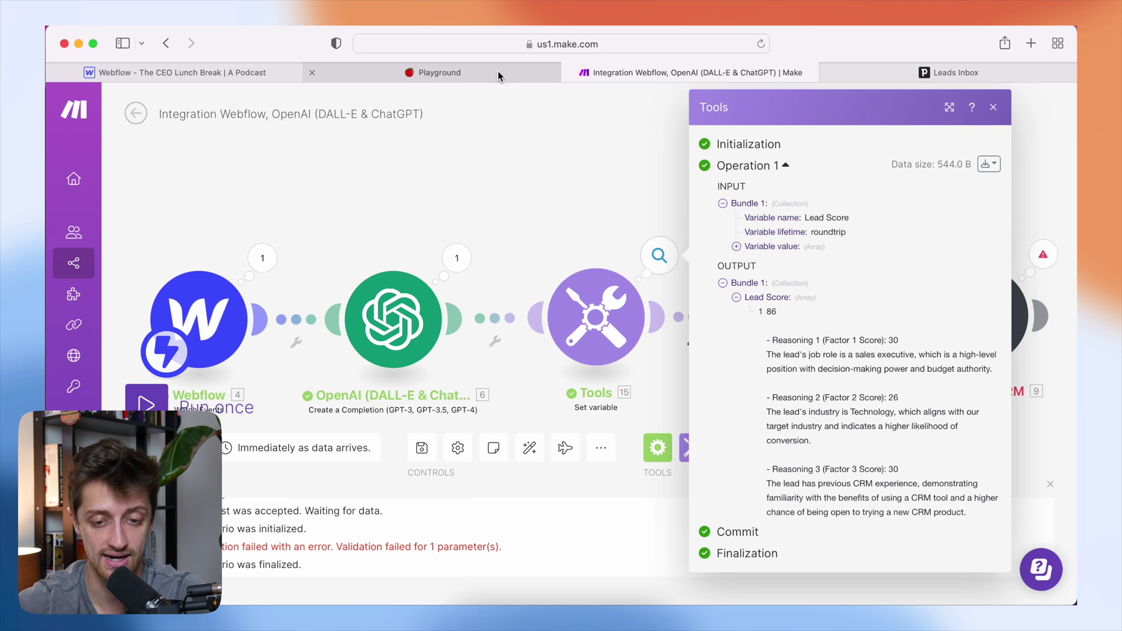
# - Wrap the Lead Score formula in split(...; newline) and run the scenario once
pyautogui.click(596, 317)
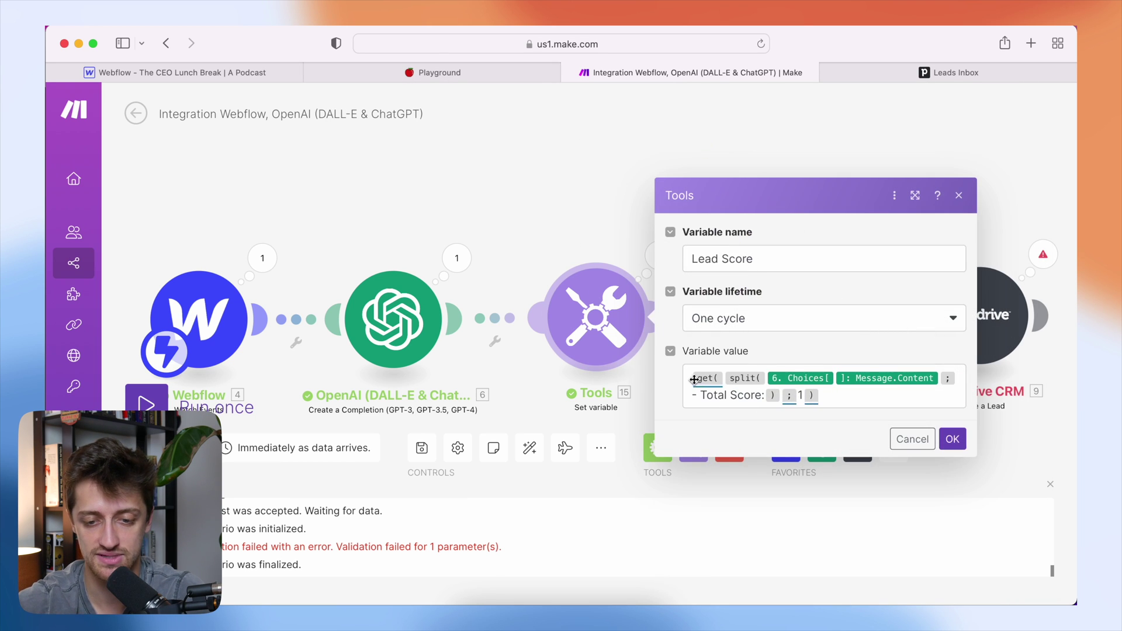
pyautogui.click(695, 380)
pyautogui.write('split(')
pyautogui.click(948, 397)
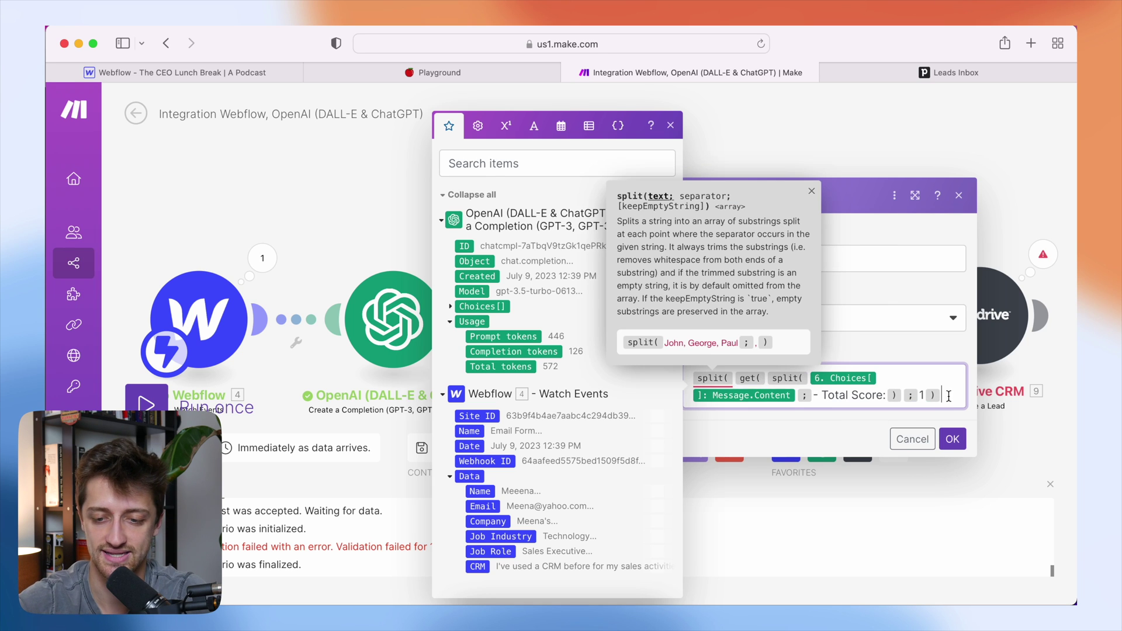
pyautogui.write(';')
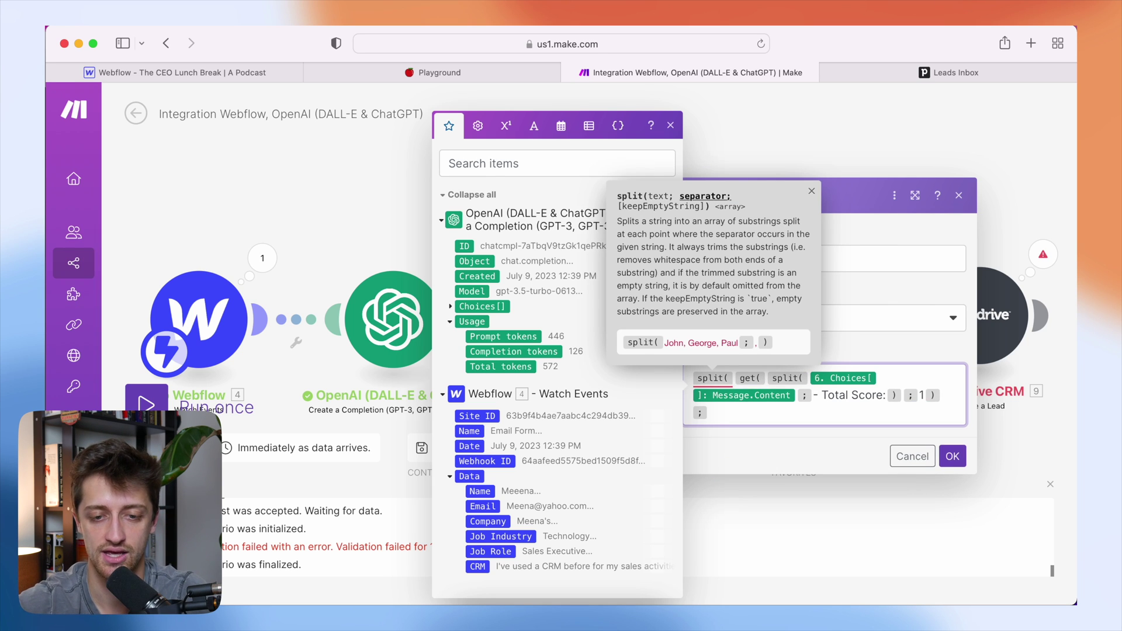
pyautogui.click(534, 125)
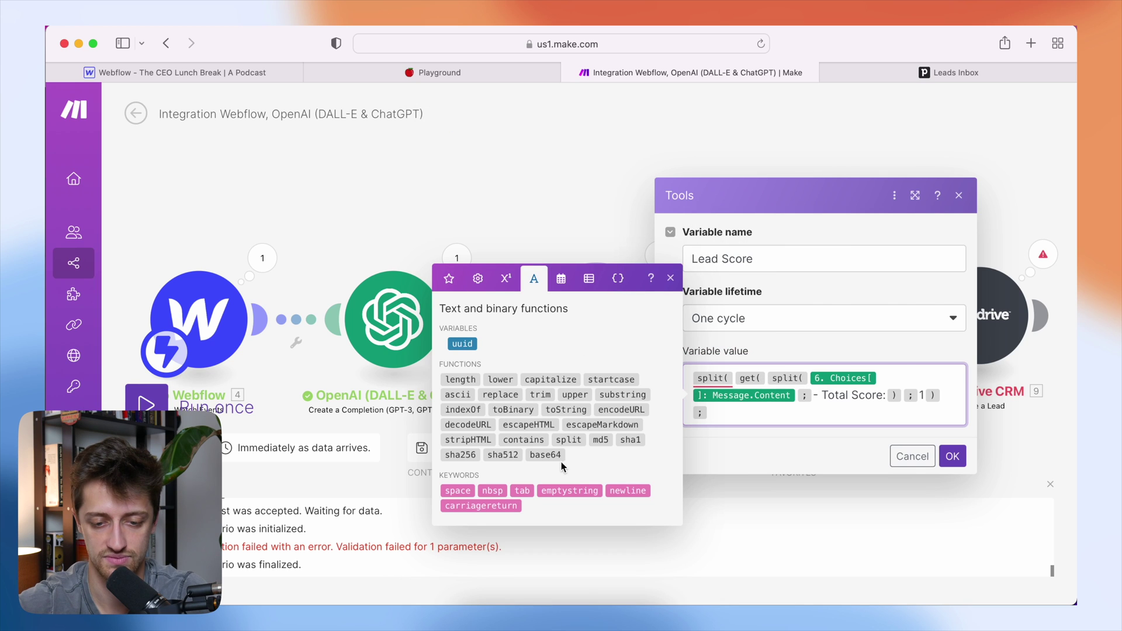
pyautogui.click(623, 491)
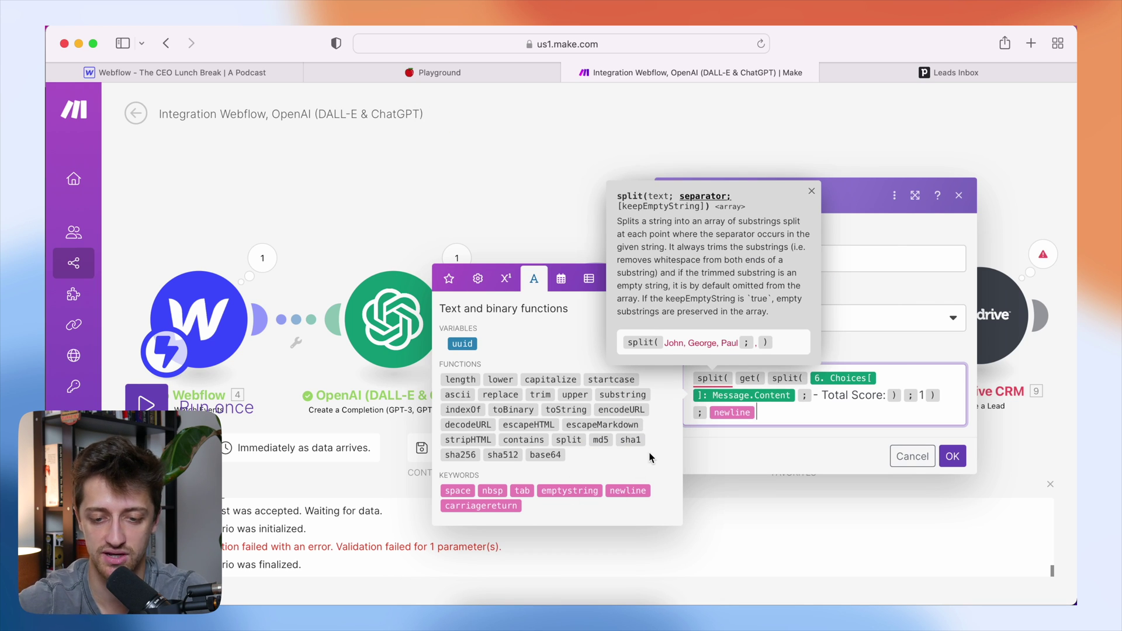
pyautogui.write(')')
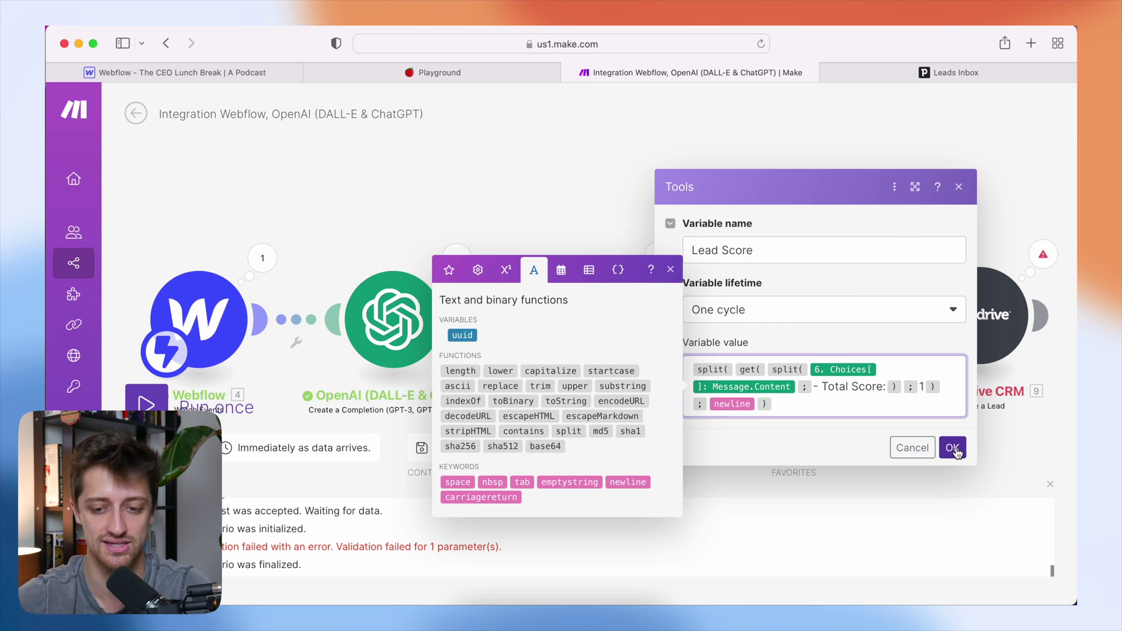
pyautogui.click(953, 448)
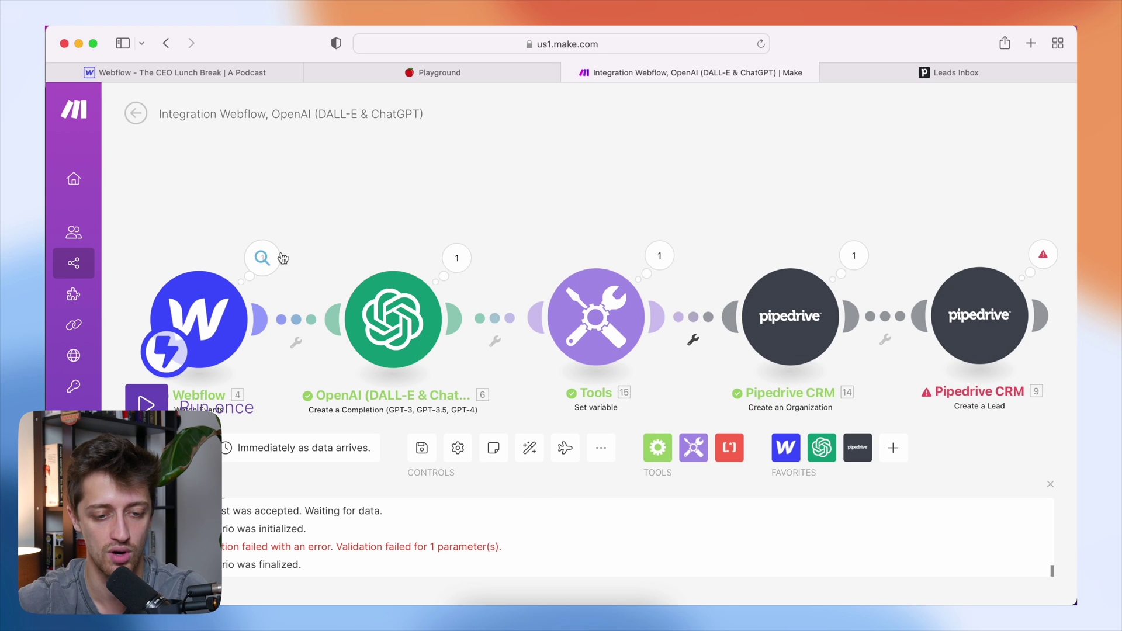
# - Submit a Sales Executive test lead with prior CRM use through the Webflow form
pyautogui.click(433, 73)
pyautogui.click(561, 408)
pyautogui.click(376, 416)
pyautogui.click(561, 460)
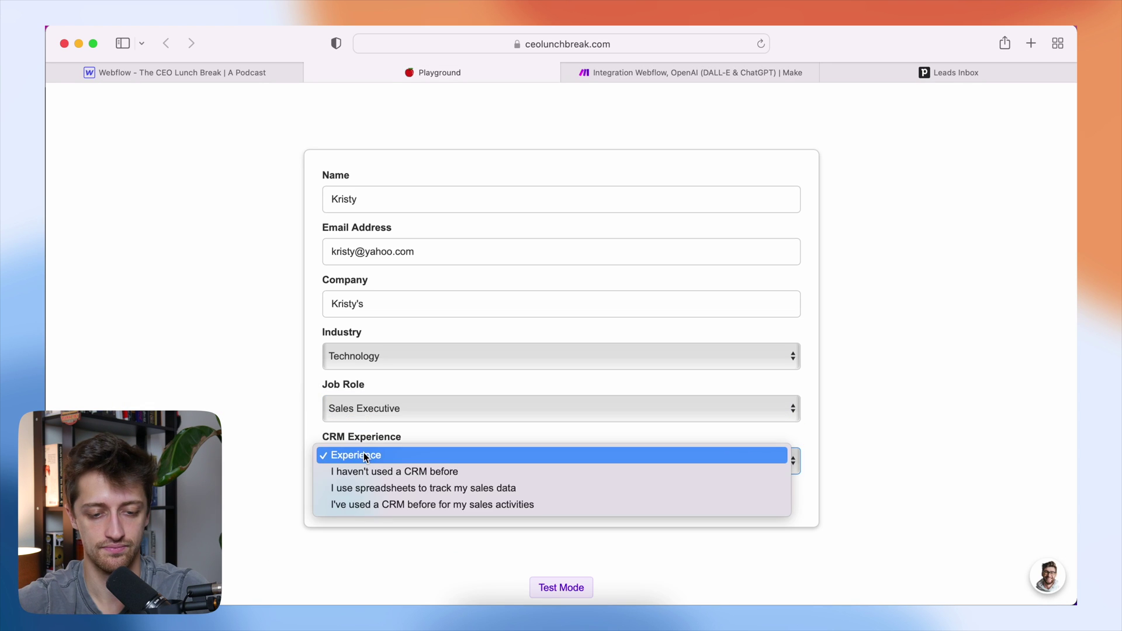
pyautogui.click(388, 503)
pyautogui.click(345, 497)
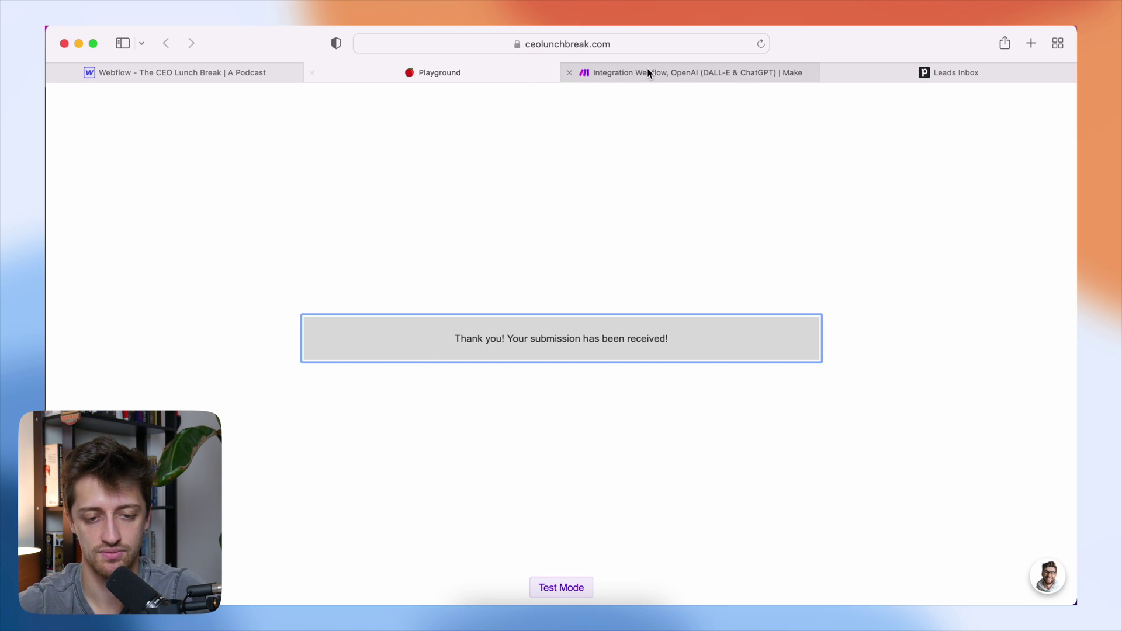
pyautogui.click(642, 72)
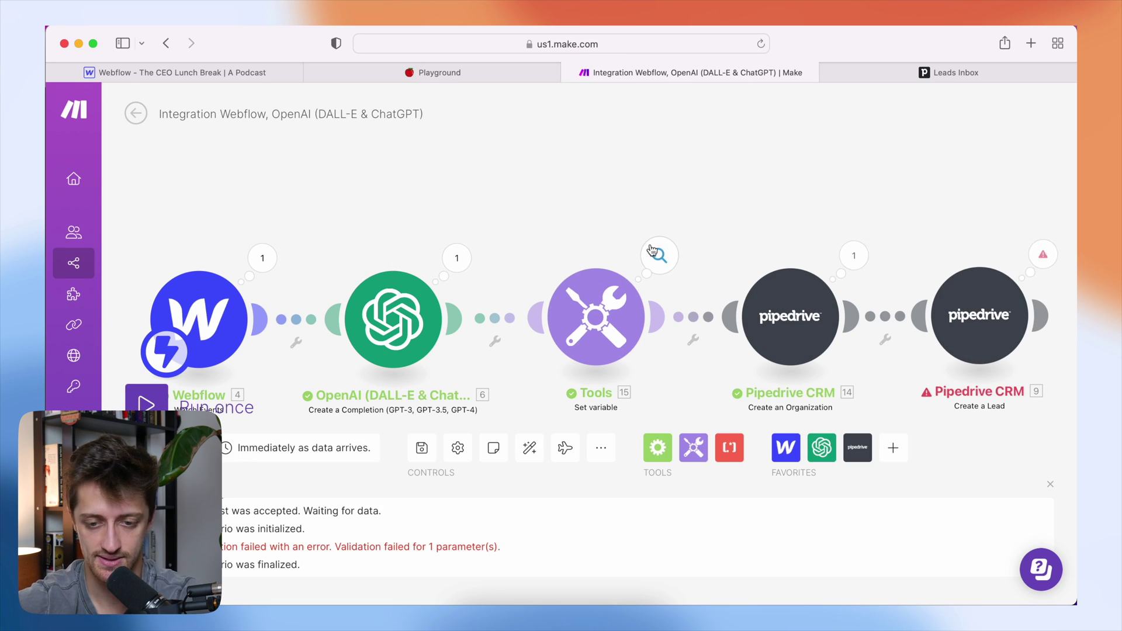
# - Check the new run's Lead Score array: 80 as item 1, reasonings as separate items
pyautogui.click(659, 255)
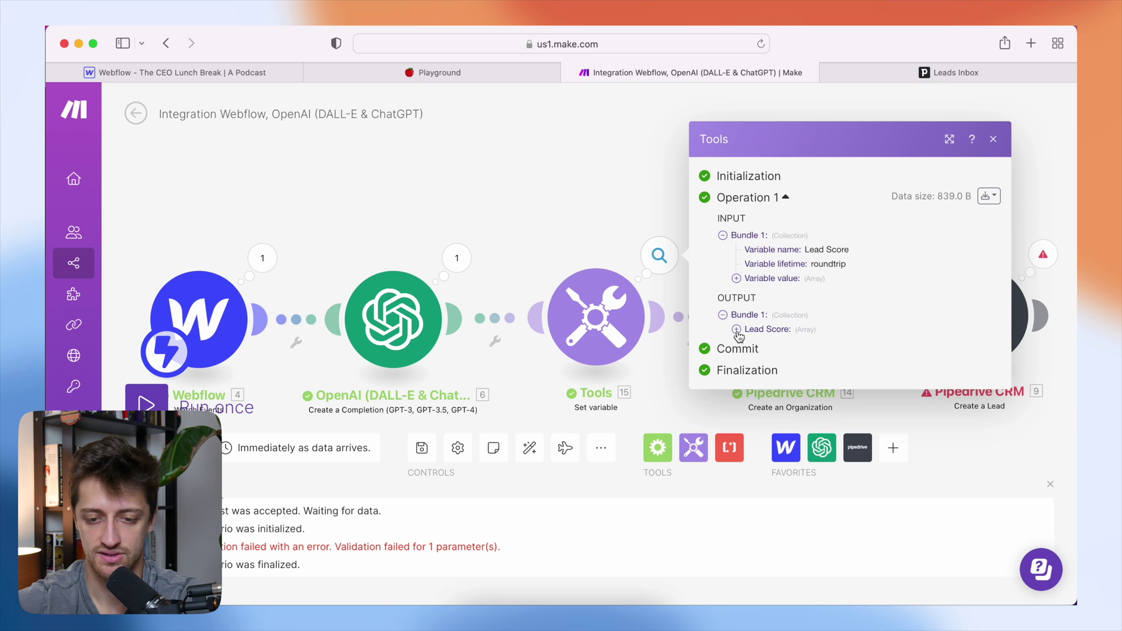
pyautogui.click(736, 329)
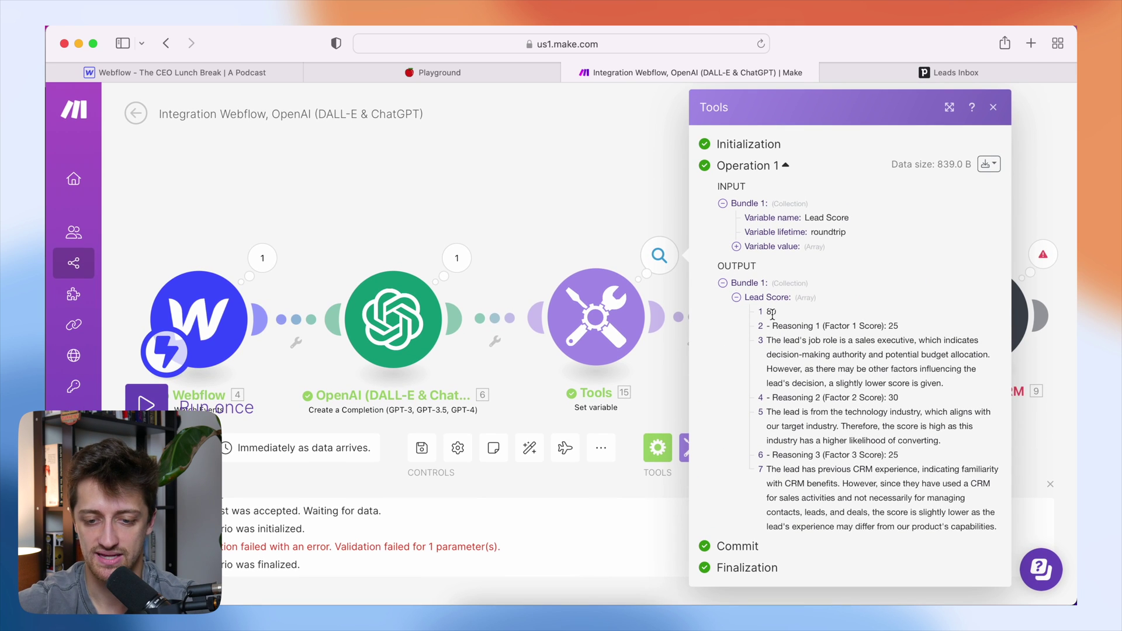
pyautogui.moveTo(783, 319); pyautogui.dragTo(752, 314)
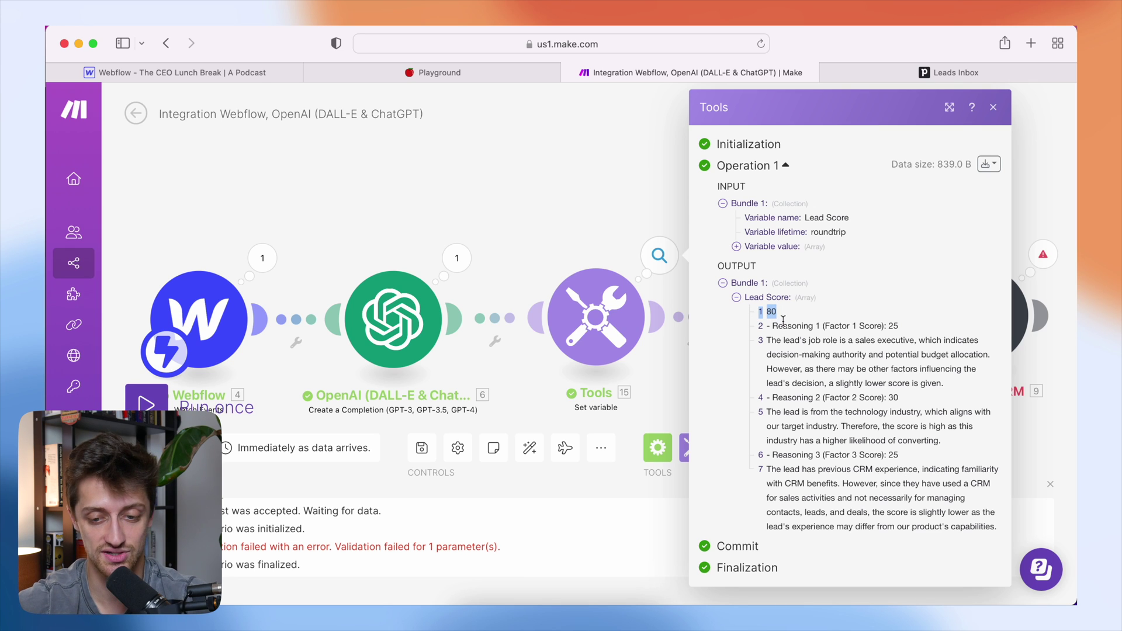
pyautogui.moveTo(993, 355); pyautogui.dragTo(756, 340)
pyautogui.moveTo(903, 399); pyautogui.dragTo(767, 399)
pyautogui.moveTo(931, 457); pyautogui.dragTo(768, 417)
pyautogui.moveTo(786, 310); pyautogui.dragTo(775, 313)
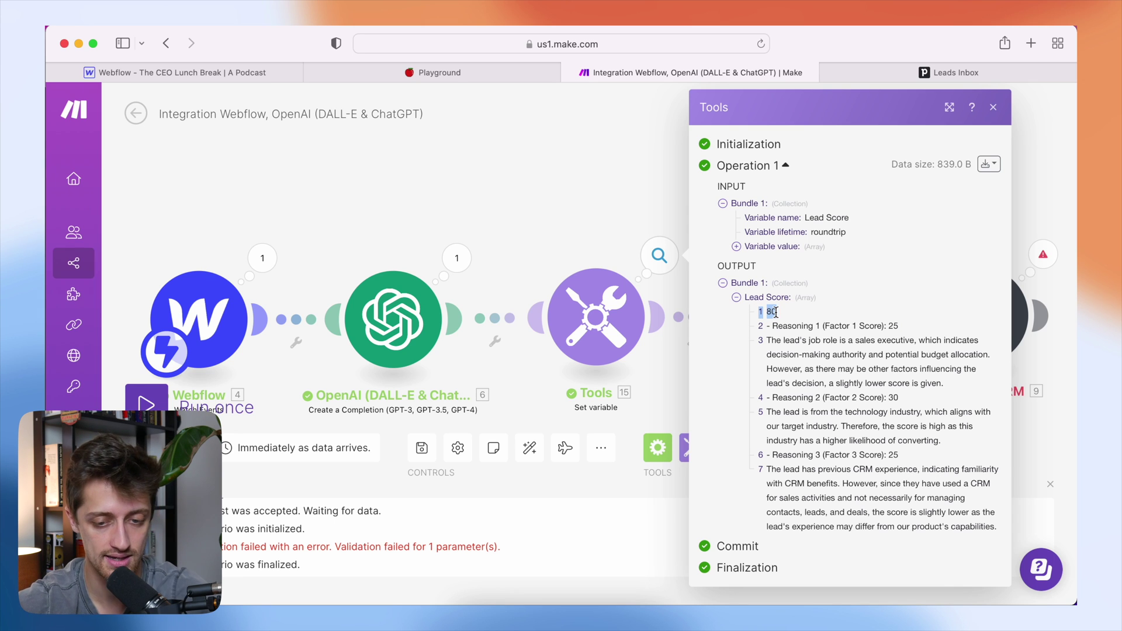
# - Wrap the newline split in get(…;1) to keep only the first line, then run once
pyautogui.click(619, 328)
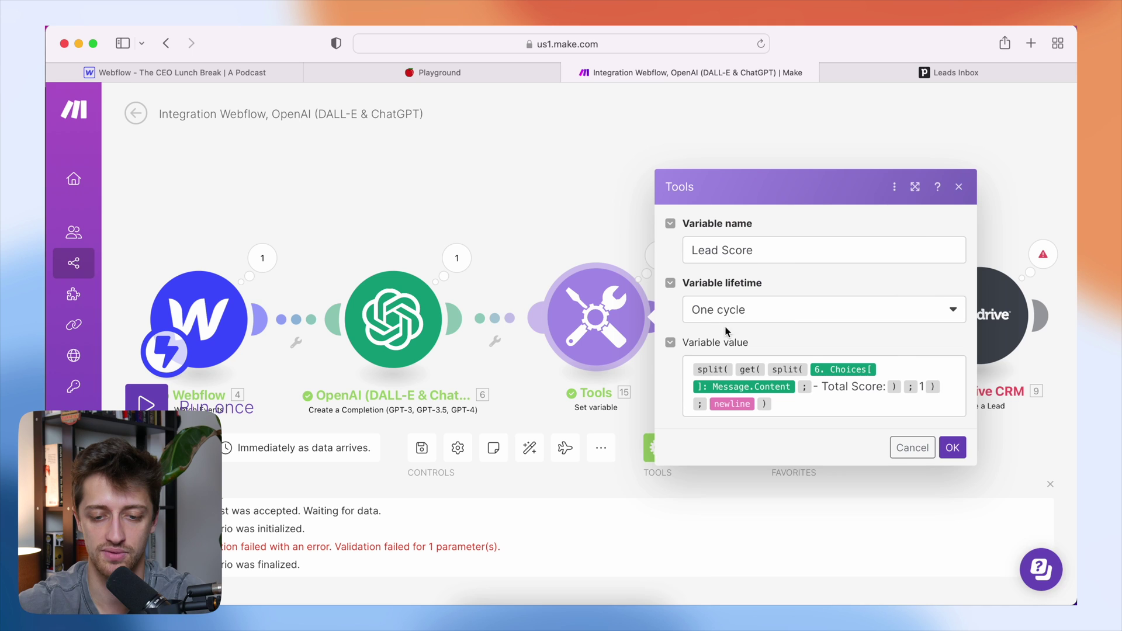
pyautogui.click(691, 368)
pyautogui.write('get(')
pyautogui.click(786, 410)
pyautogui.write(';1')
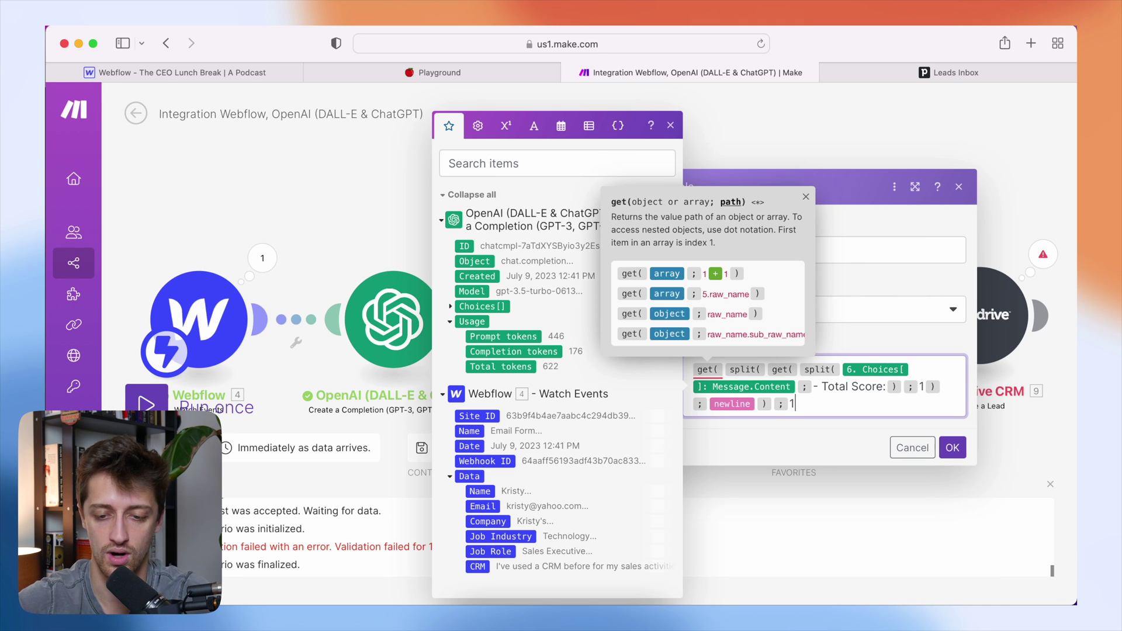
pyautogui.click(951, 448)
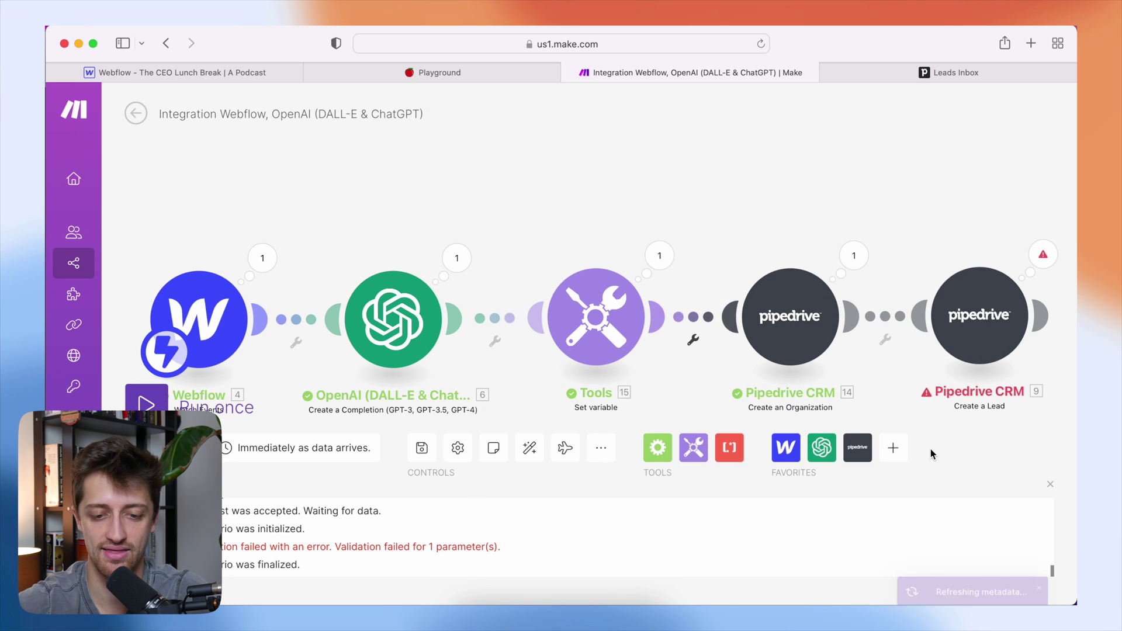
pyautogui.click(619, 318)
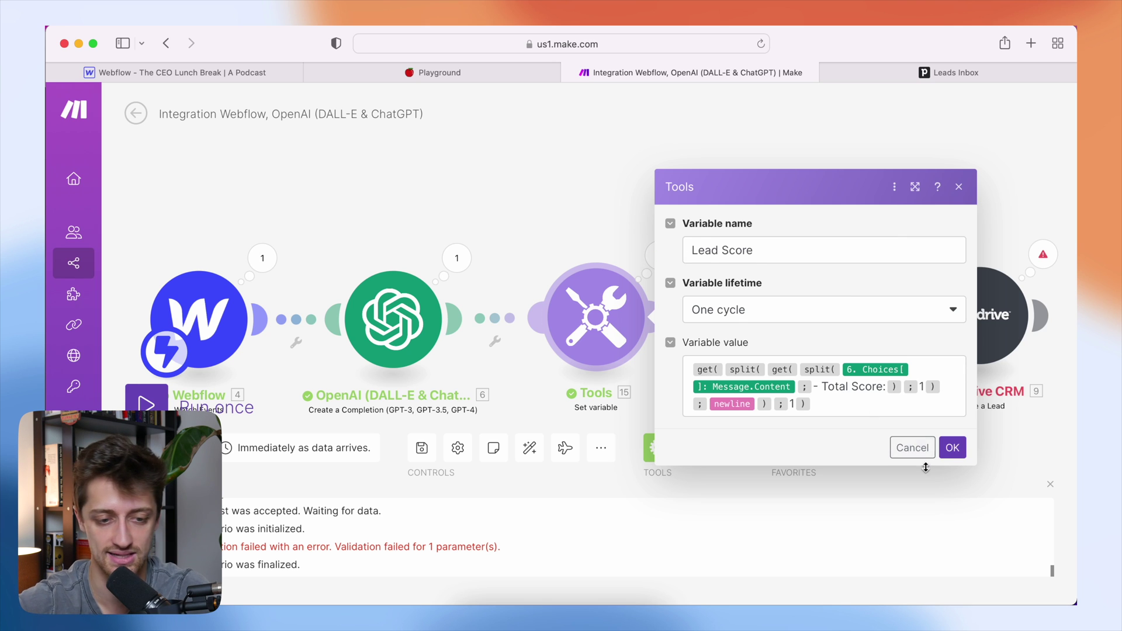
pyautogui.click(952, 450)
pyautogui.click(167, 395)
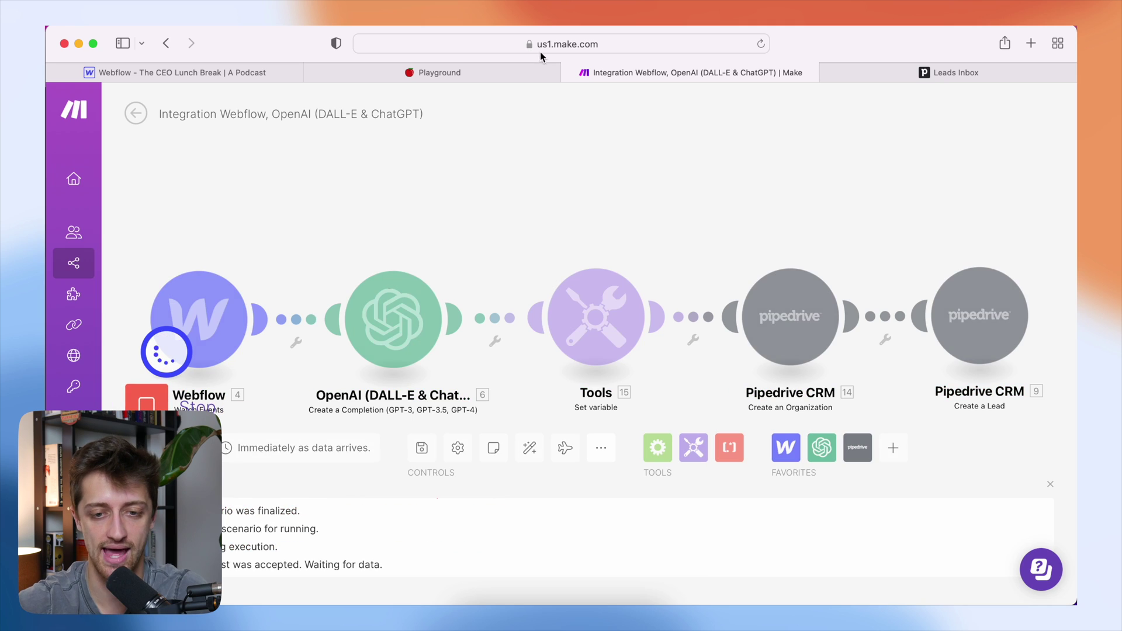
pyautogui.click(529, 72)
pyautogui.click(455, 202)
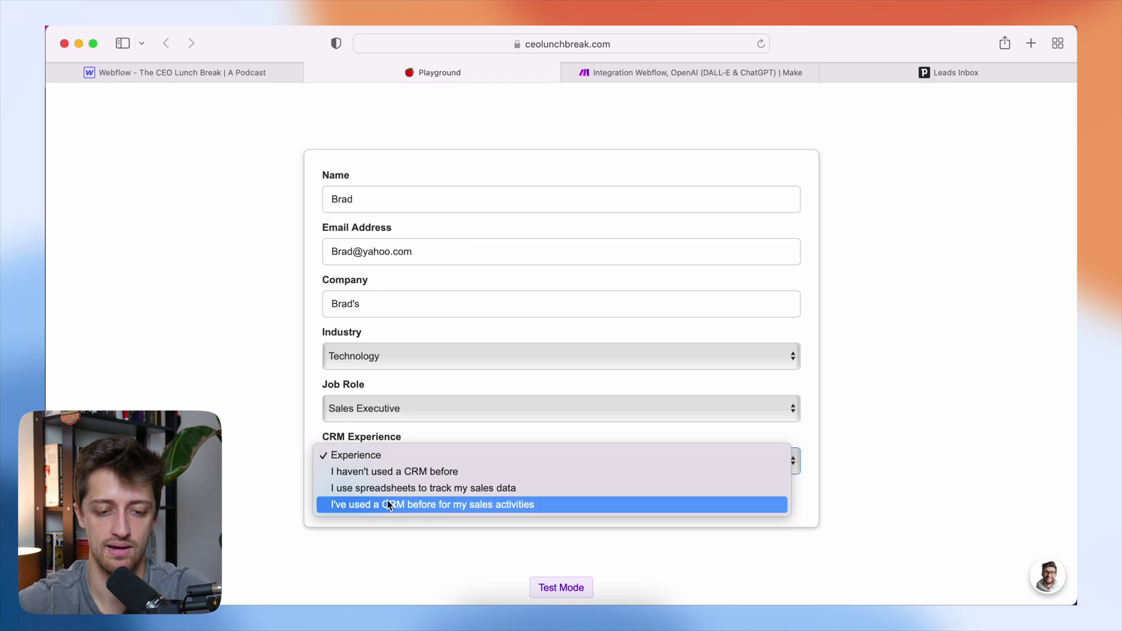
pyautogui.click(388, 503)
pyautogui.click(348, 494)
pyautogui.click(670, 73)
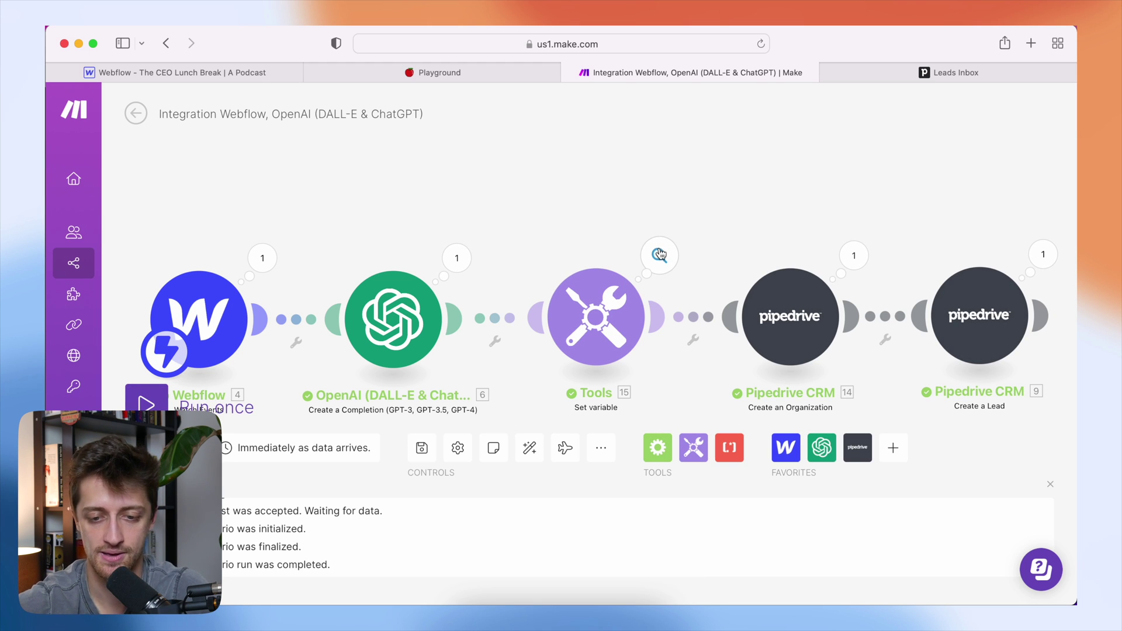
pyautogui.click(659, 255)
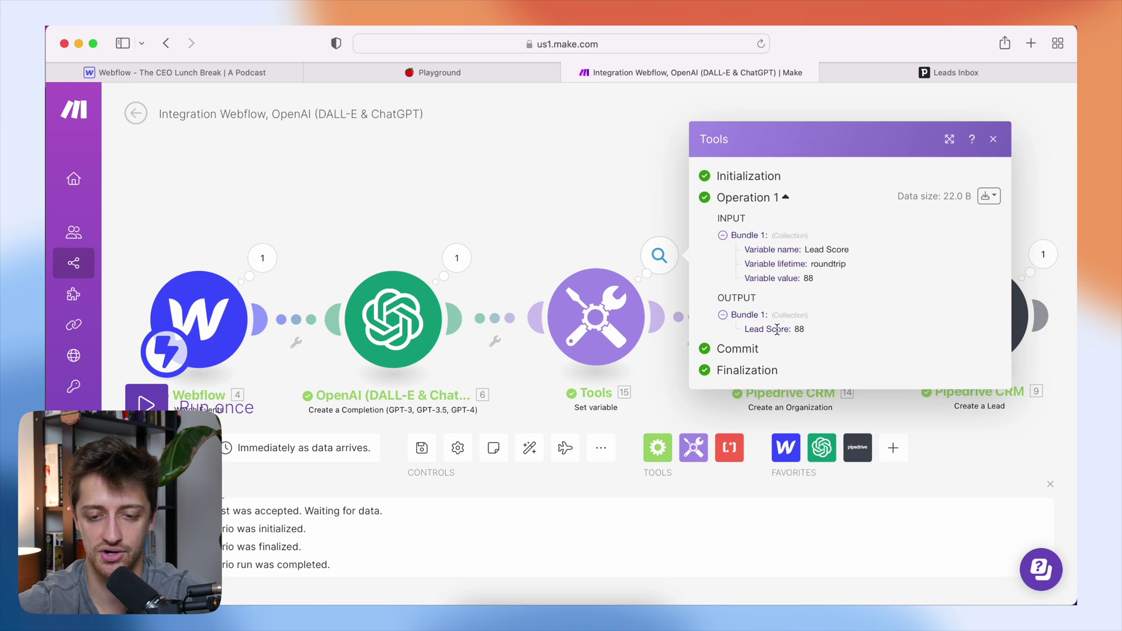
pyautogui.moveTo(810, 330); pyautogui.dragTo(753, 330)
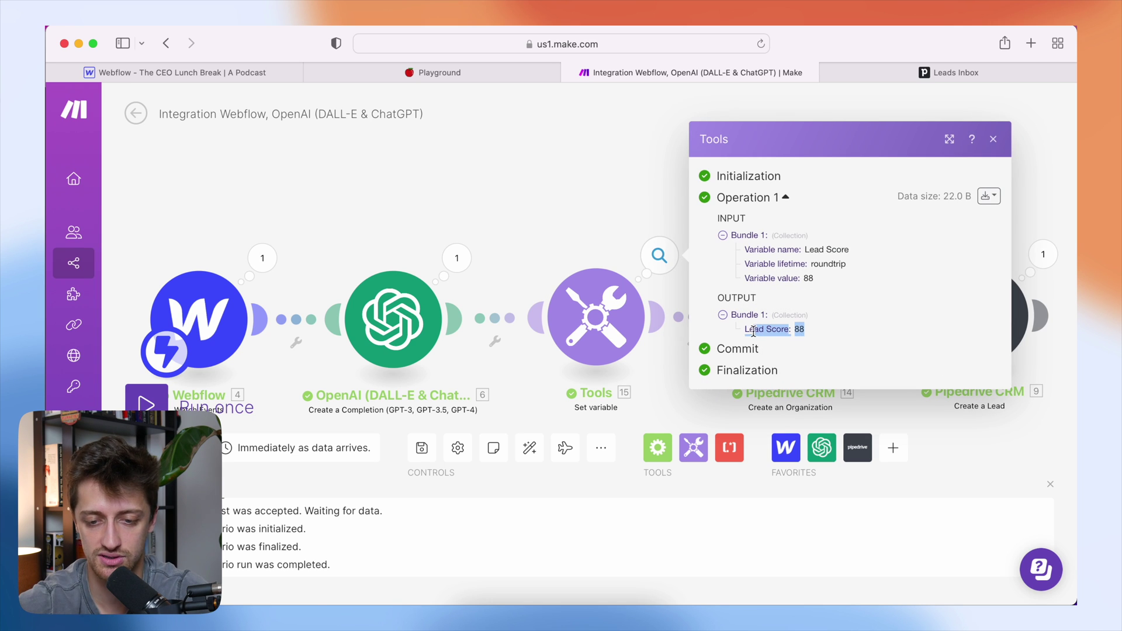
pyautogui.click(804, 331)
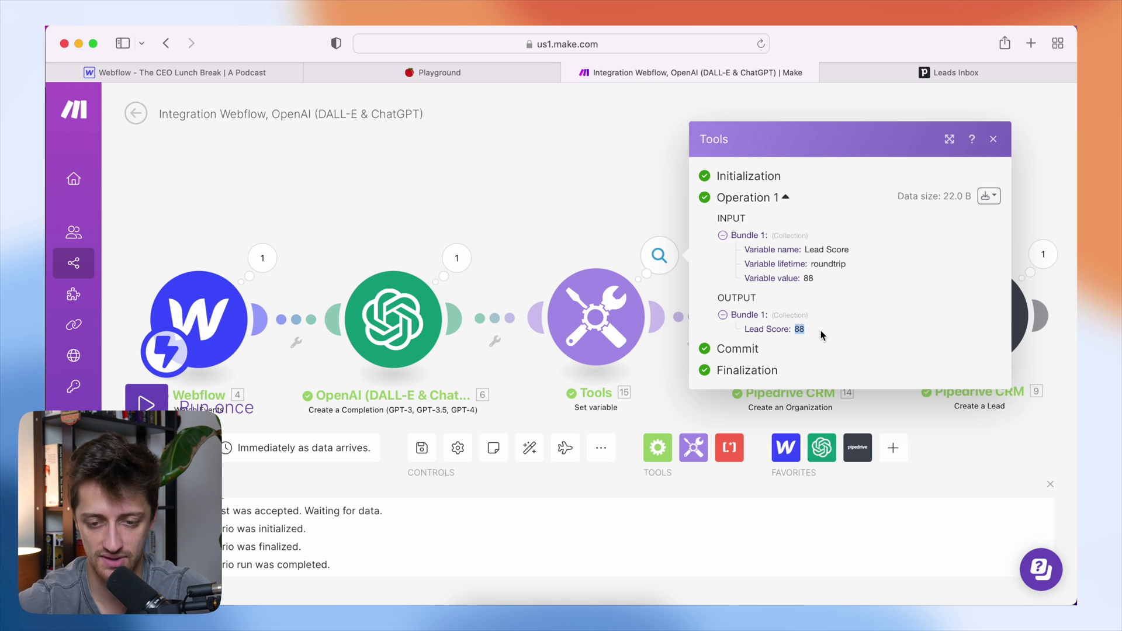
pyautogui.press('Escape')
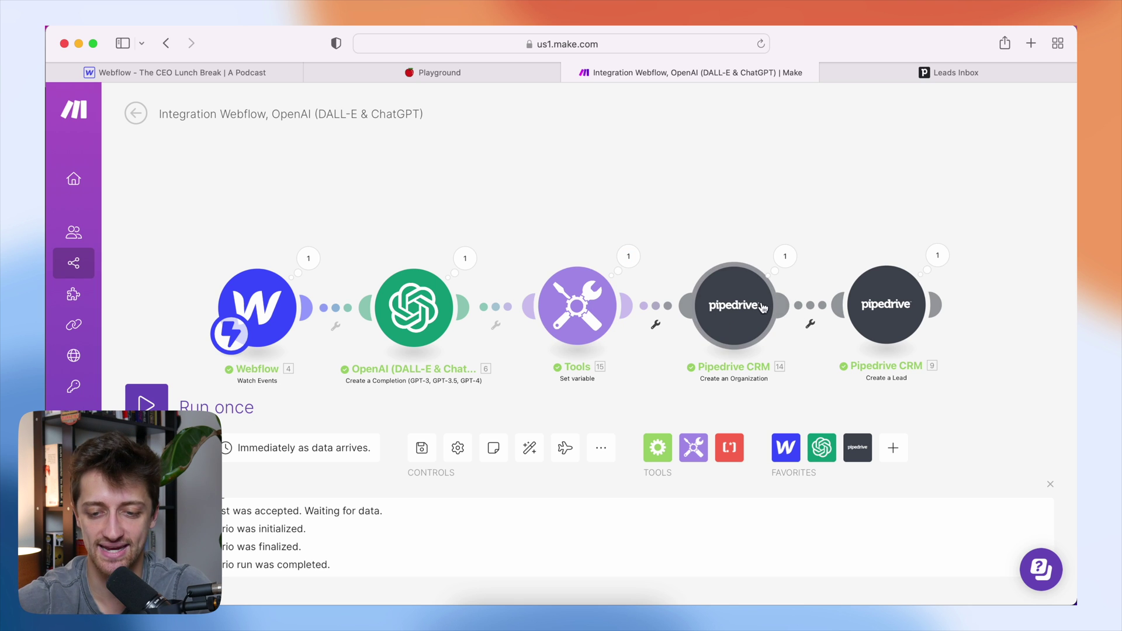
# - Map the Tools '15. Lead Score' variable into the Create a Lead module's Lead Score field
pyautogui.click(885, 305)
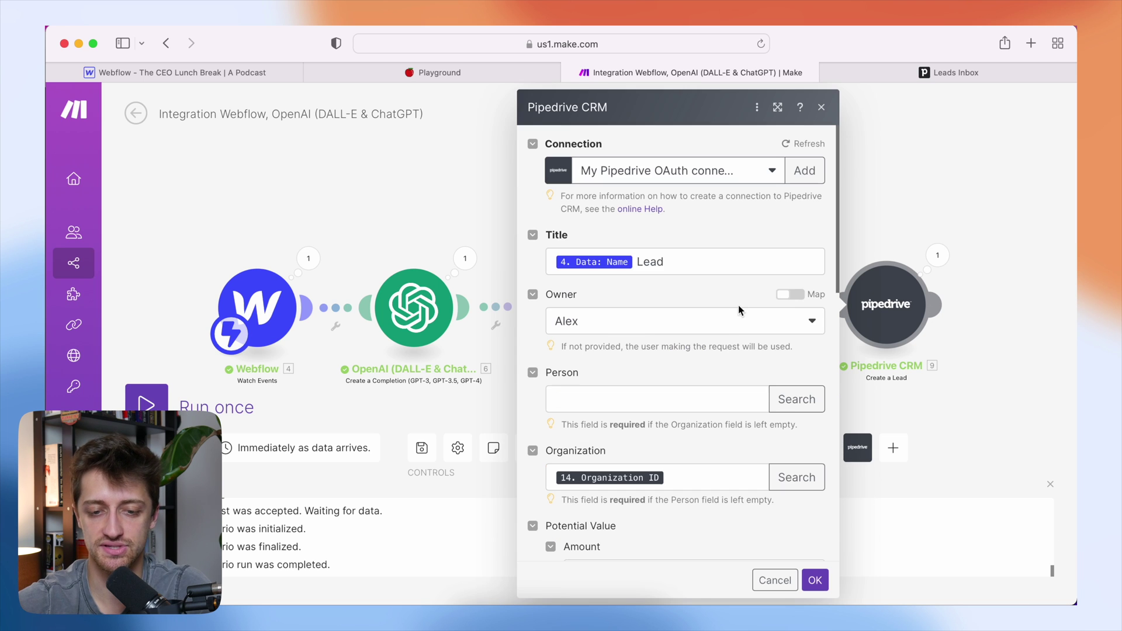
pyautogui.scroll(-10, 721, 343)
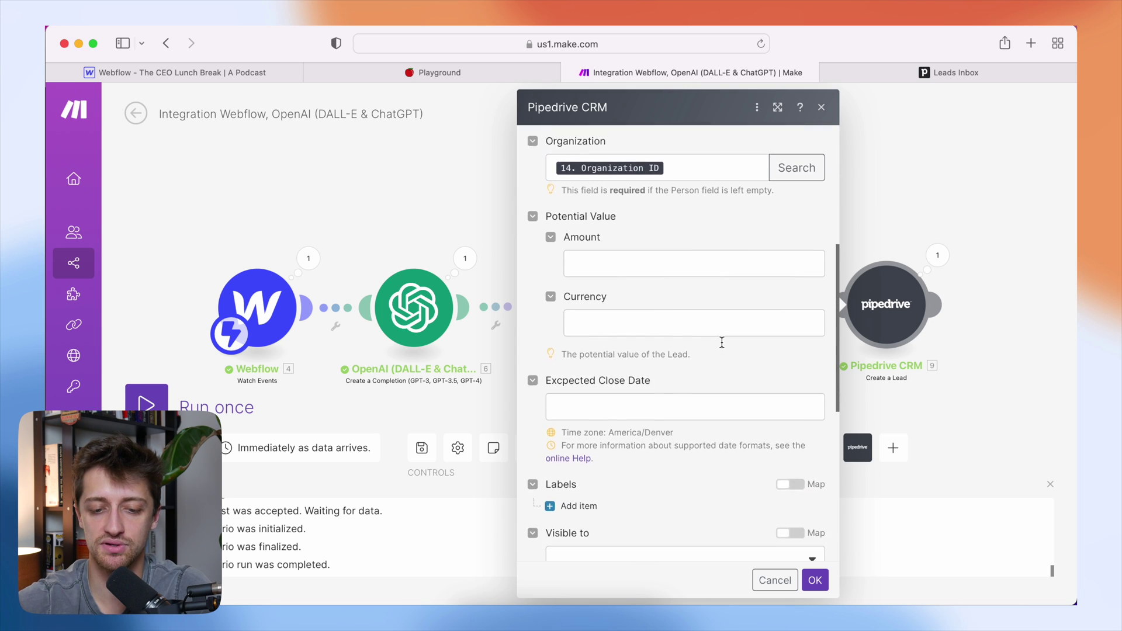
pyautogui.scroll(-5, 722, 343)
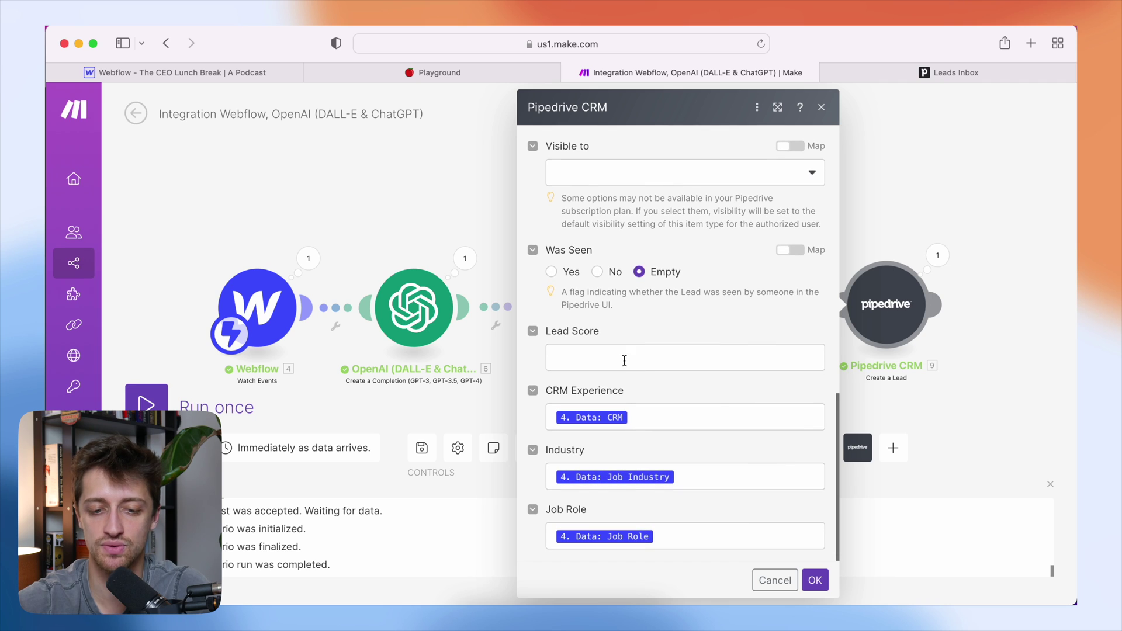
pyautogui.click(974, 72)
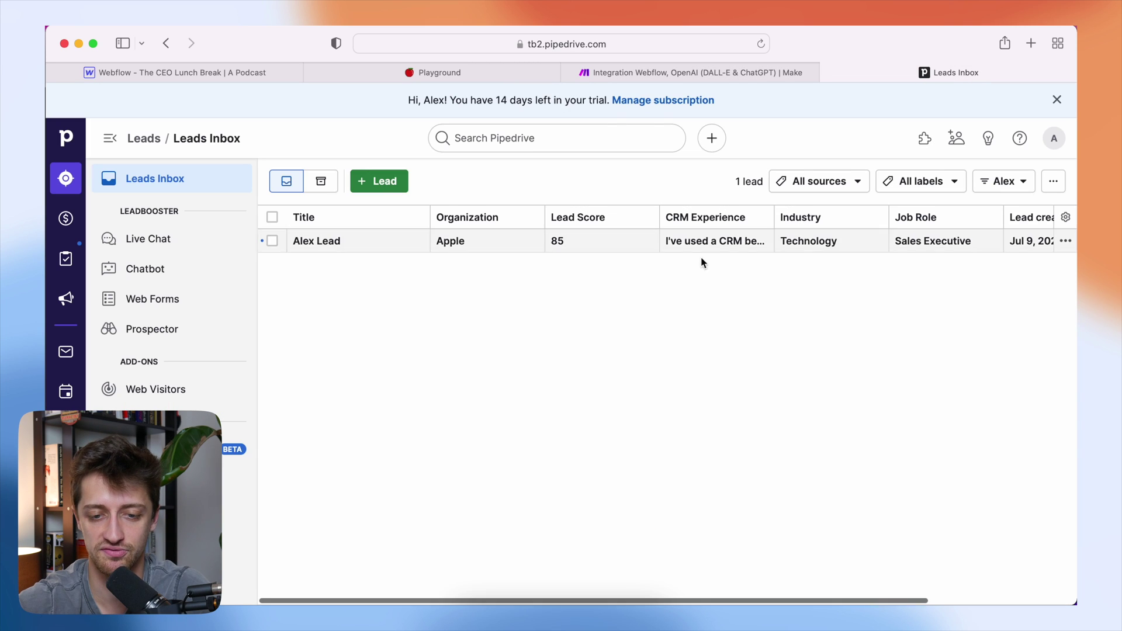
pyautogui.click(664, 75)
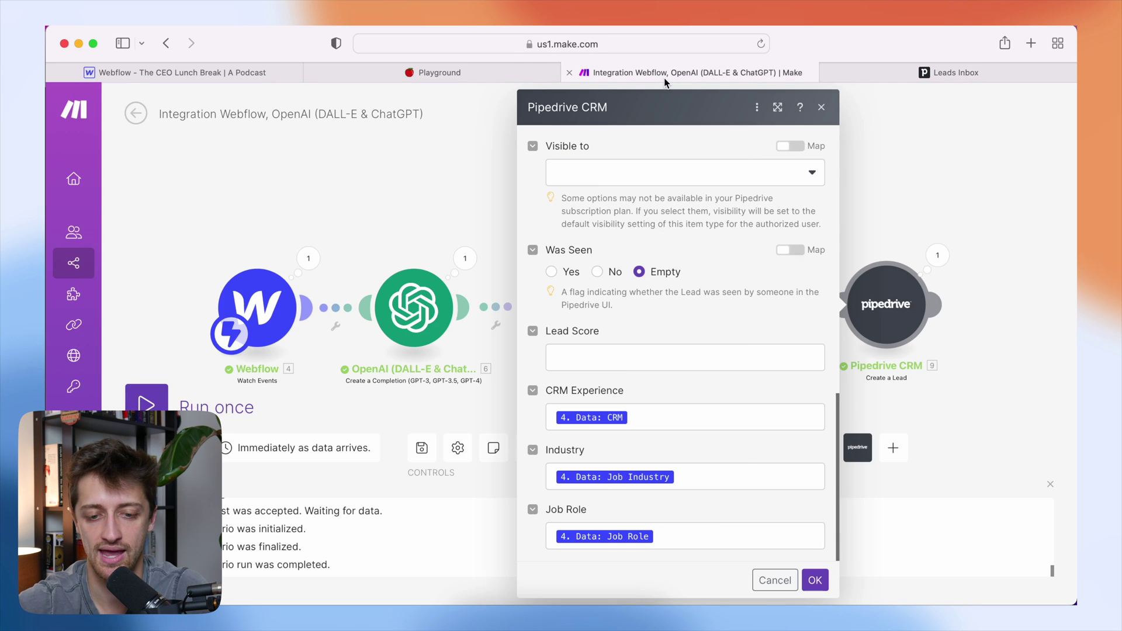
pyautogui.click(623, 359)
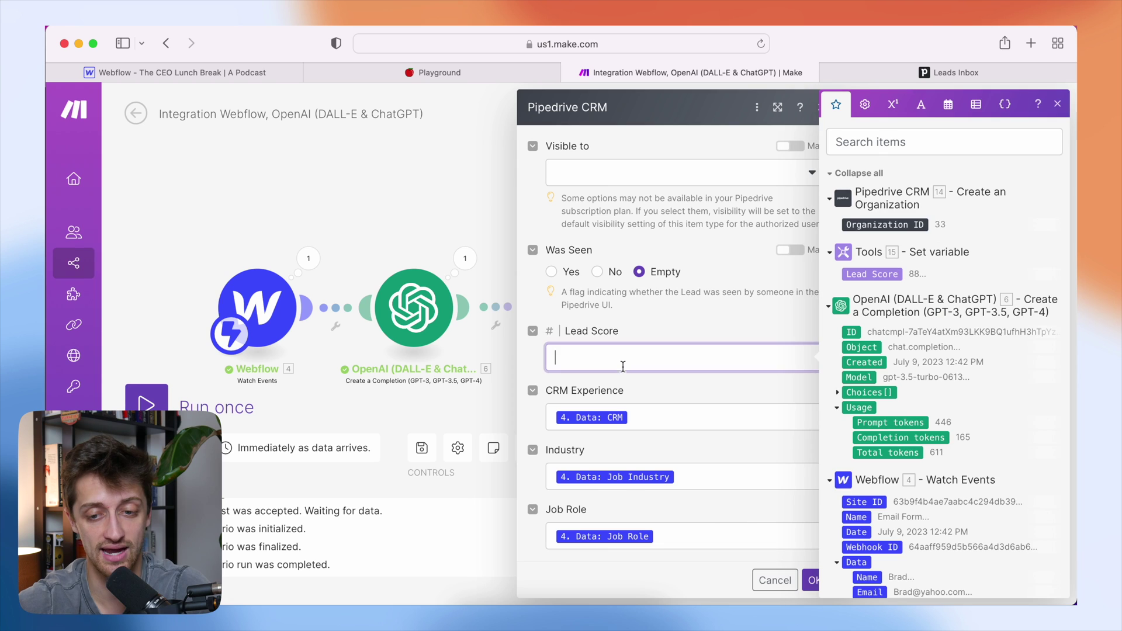
pyautogui.click(875, 275)
pyautogui.click(745, 325)
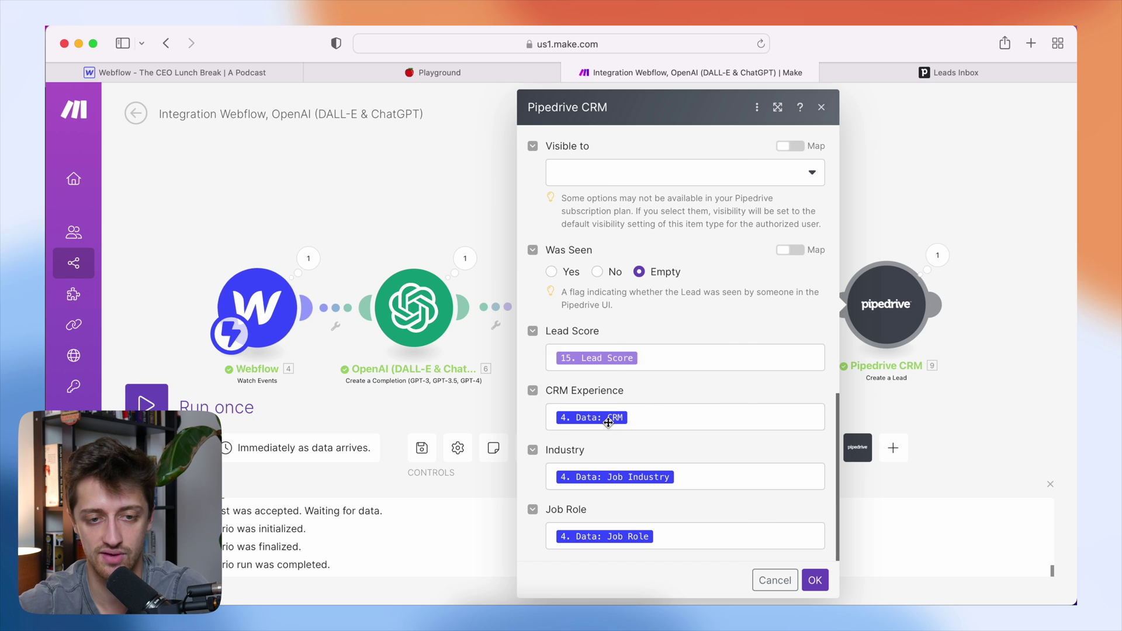
# - Reload the test lead form to clear it, then confirm the Create a Lead settings
pyautogui.click(368, 74)
pyautogui.click(760, 44)
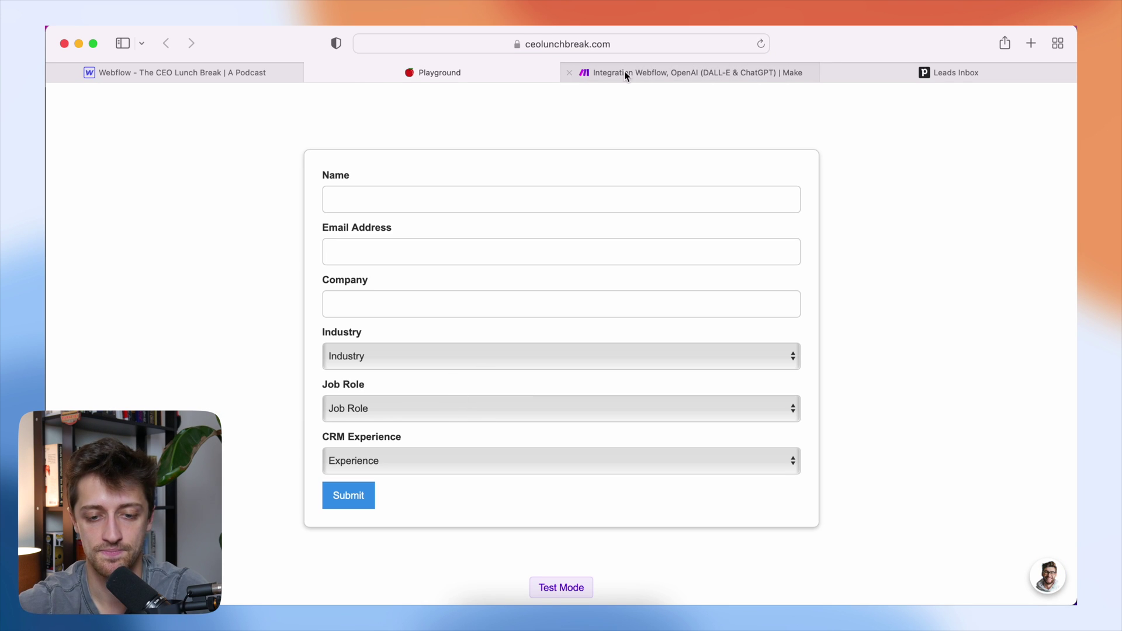
pyautogui.click(661, 81)
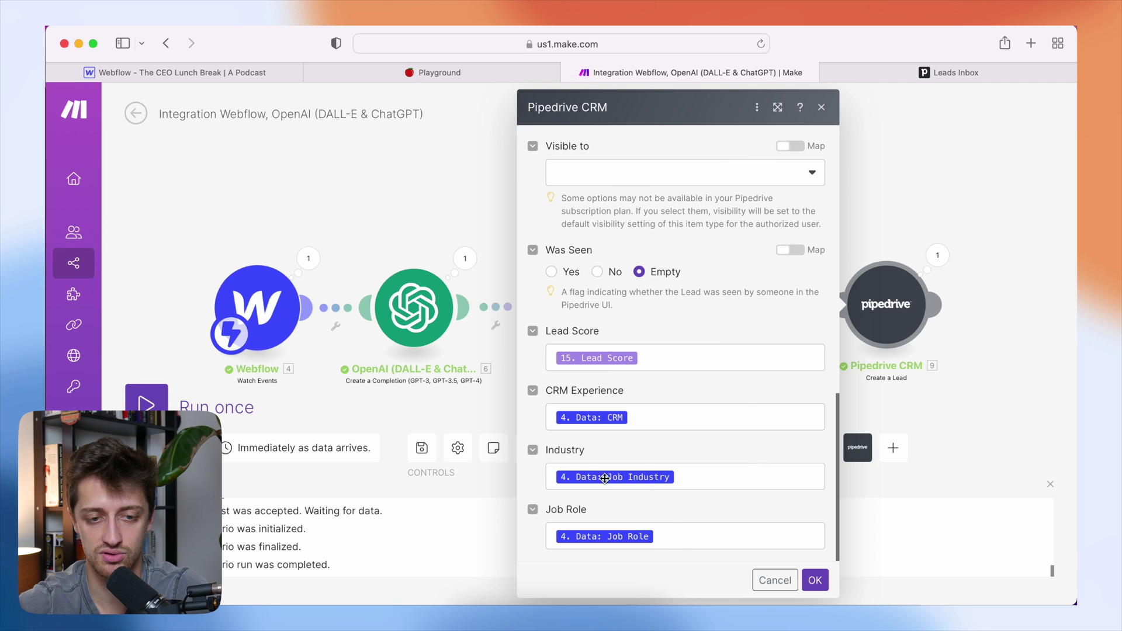
pyautogui.click(366, 81)
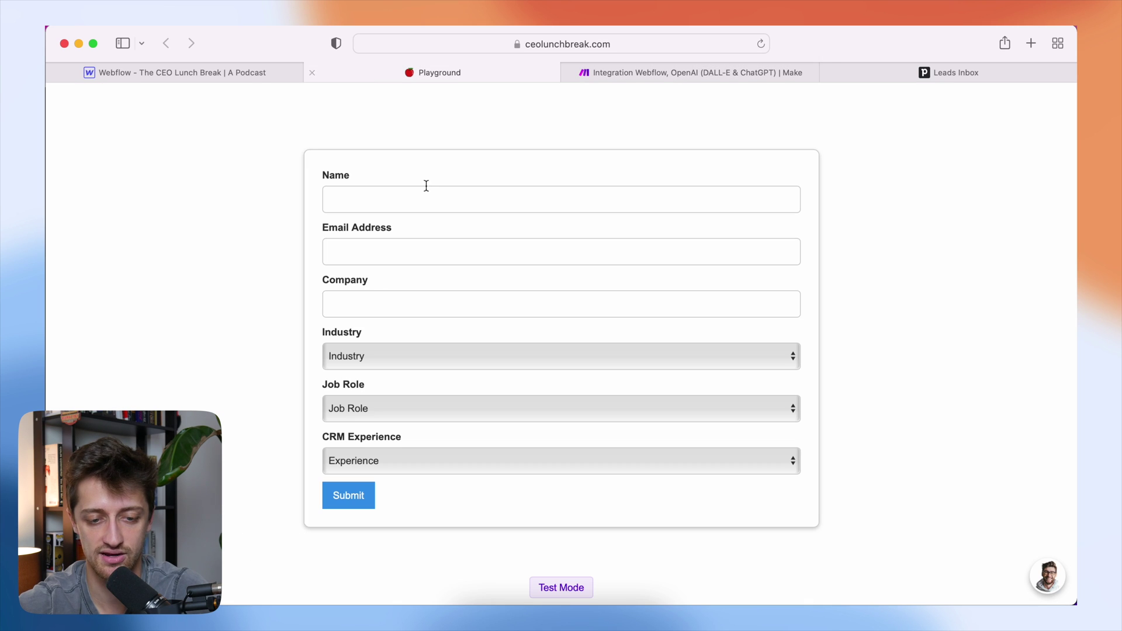
pyautogui.click(629, 82)
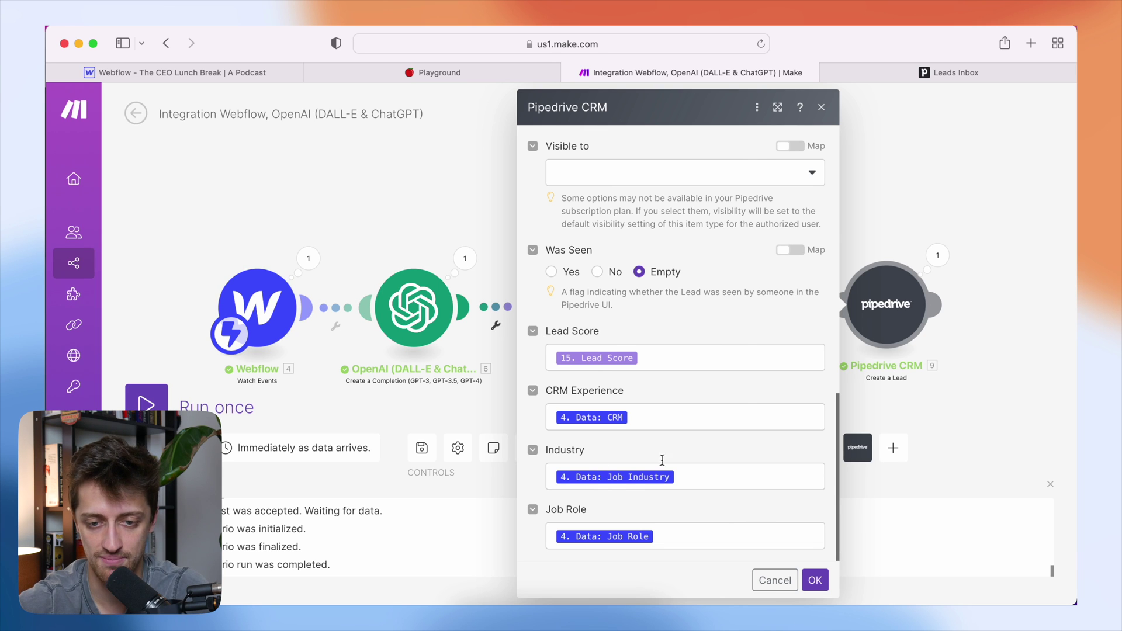
pyautogui.scroll(5, 702, 358)
pyautogui.scroll(6, 688, 248)
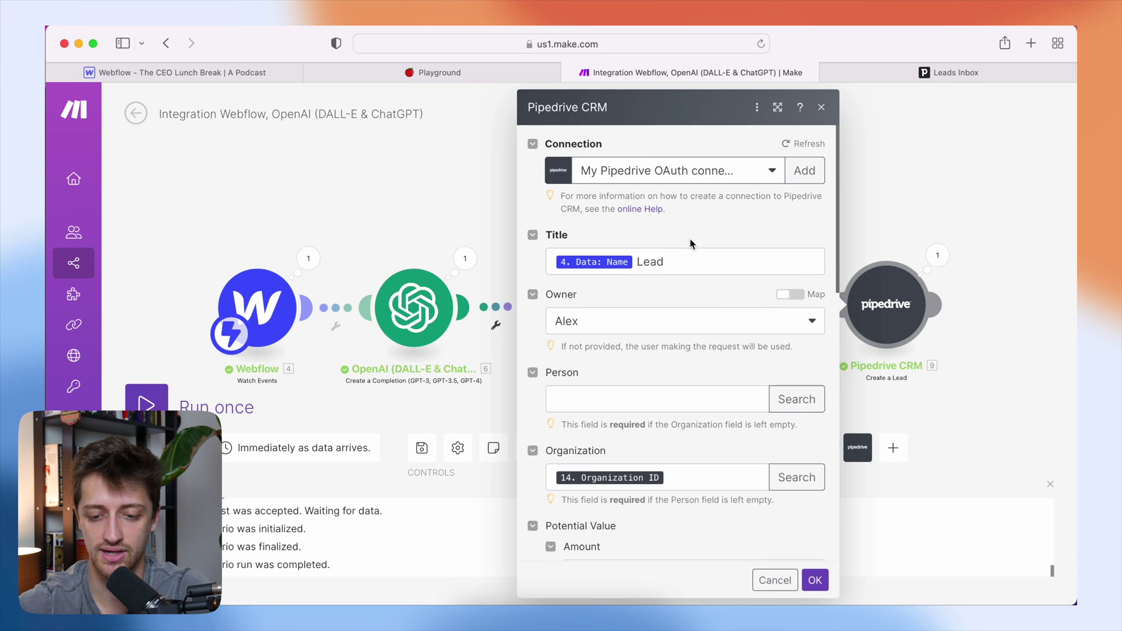
pyautogui.click(815, 580)
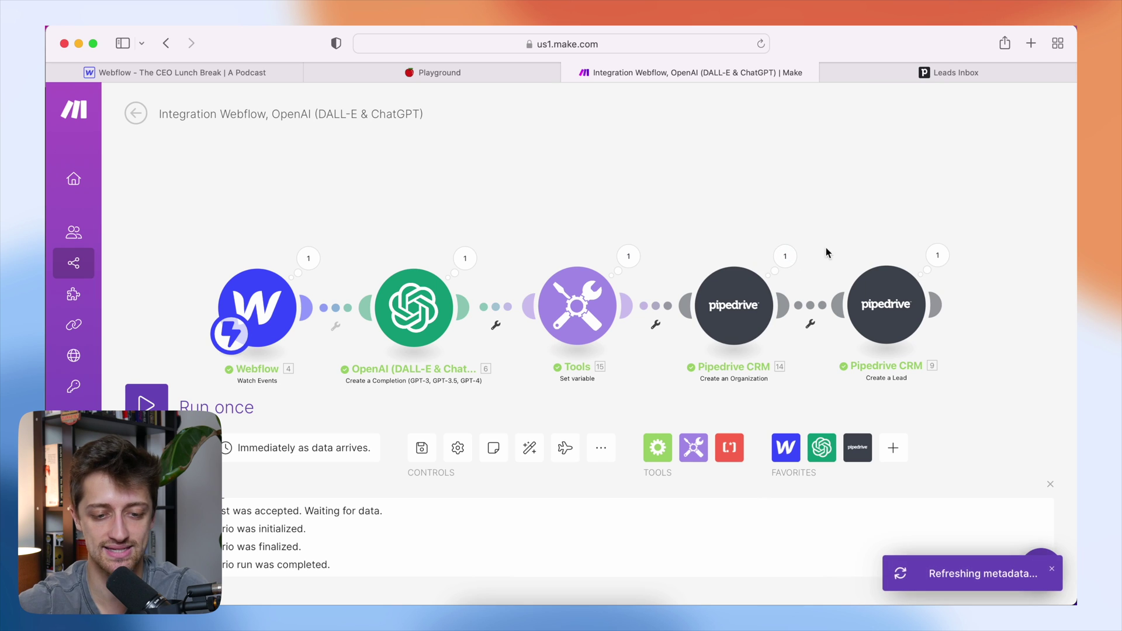
# - Save the scenario, finish the lead's email and enter company Mcdonald's
pyautogui.click(416, 455)
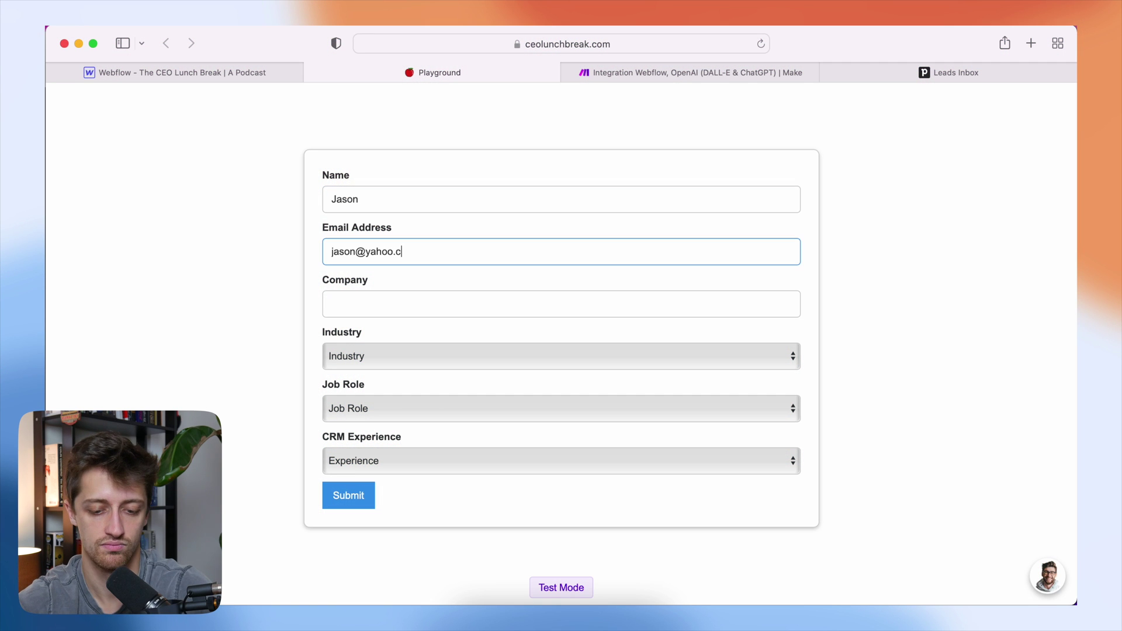
pyautogui.write('om')
pyautogui.click(397, 303)
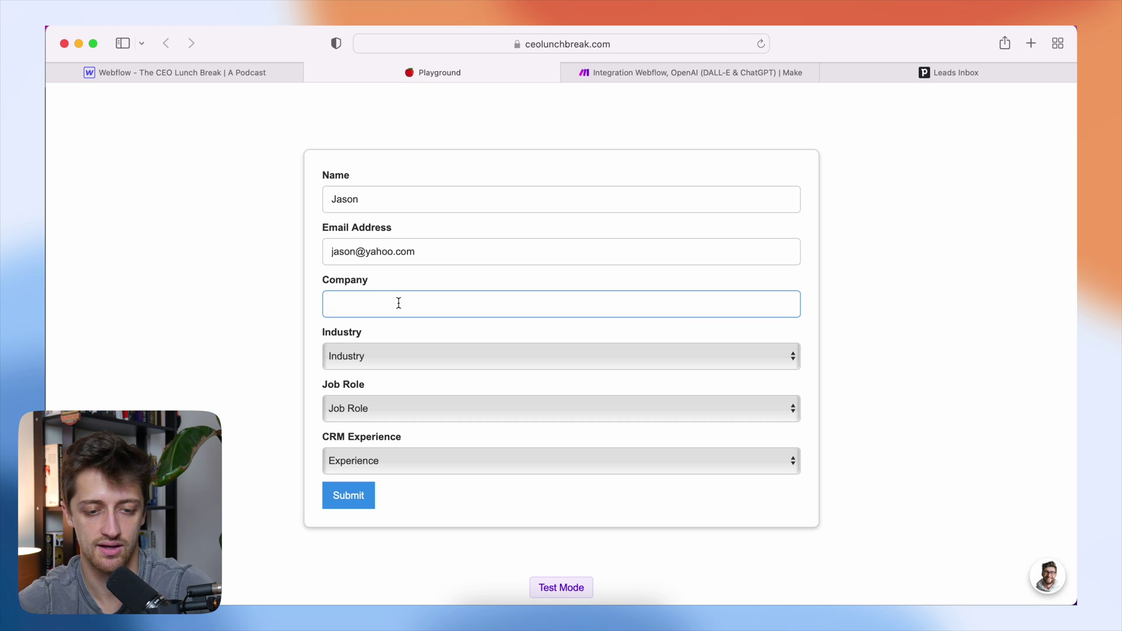
pyautogui.write('Mcdonal')
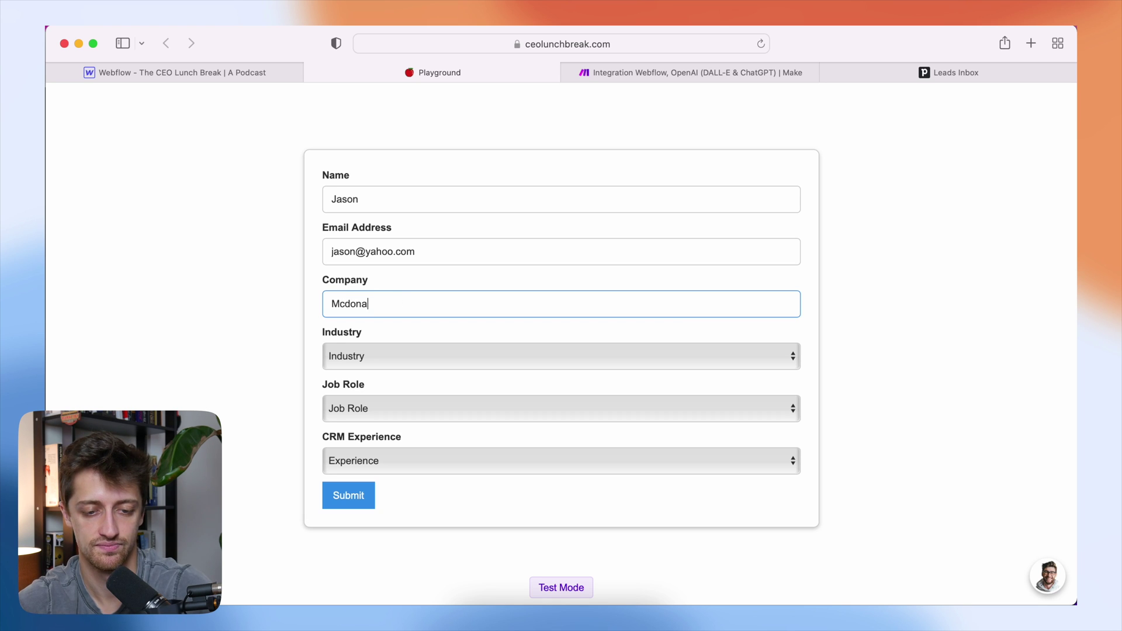
pyautogui.write("d's")
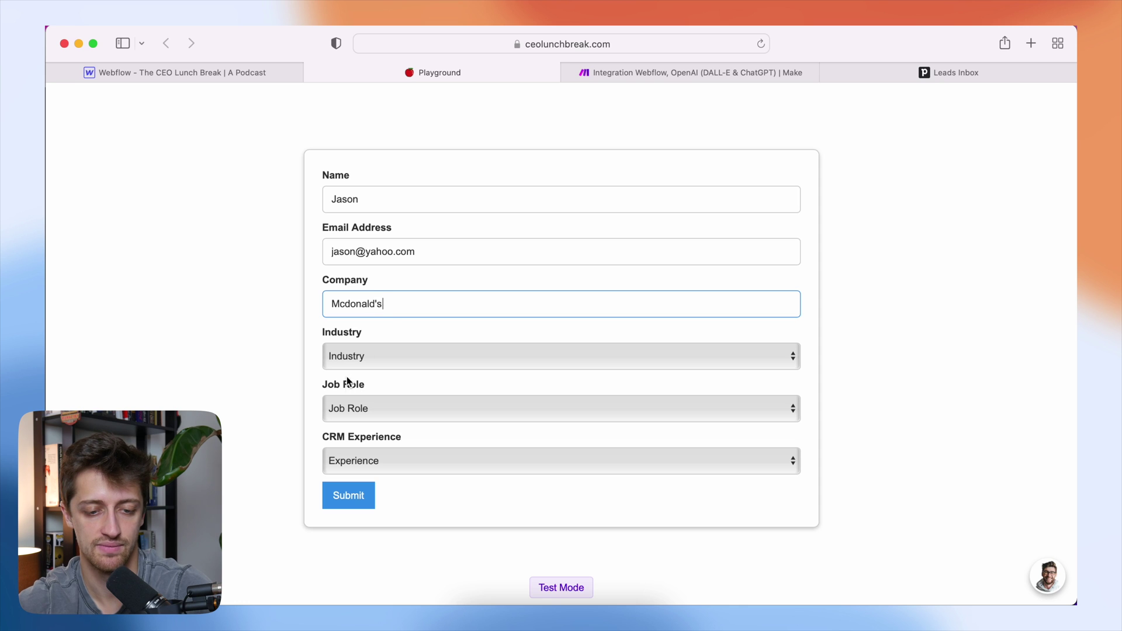
# - Choose Food & Beverage, Marketer and no CRM experience, then submit the test lead
pyautogui.click(363, 354)
pyautogui.click(376, 399)
pyautogui.click(403, 409)
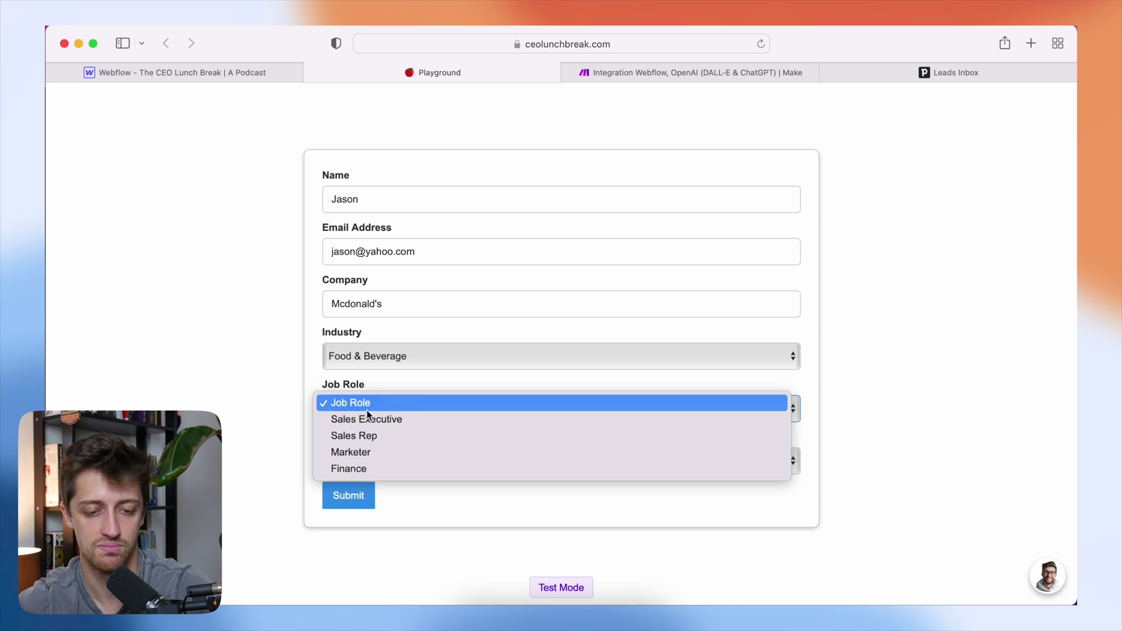
pyautogui.click(385, 452)
pyautogui.click(361, 462)
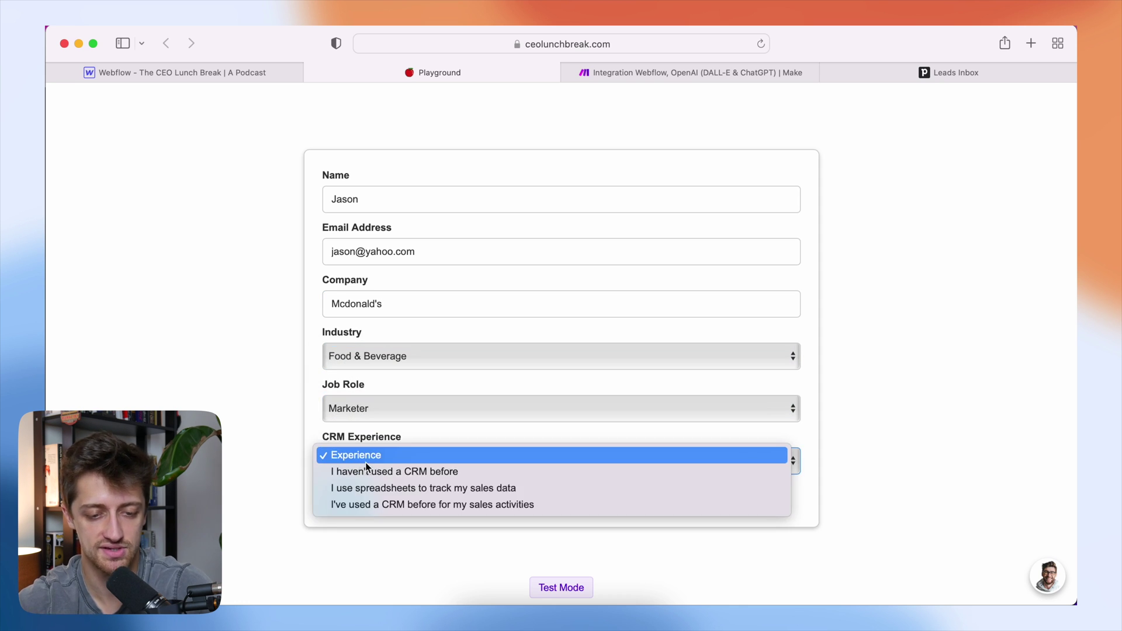
pyautogui.click(403, 471)
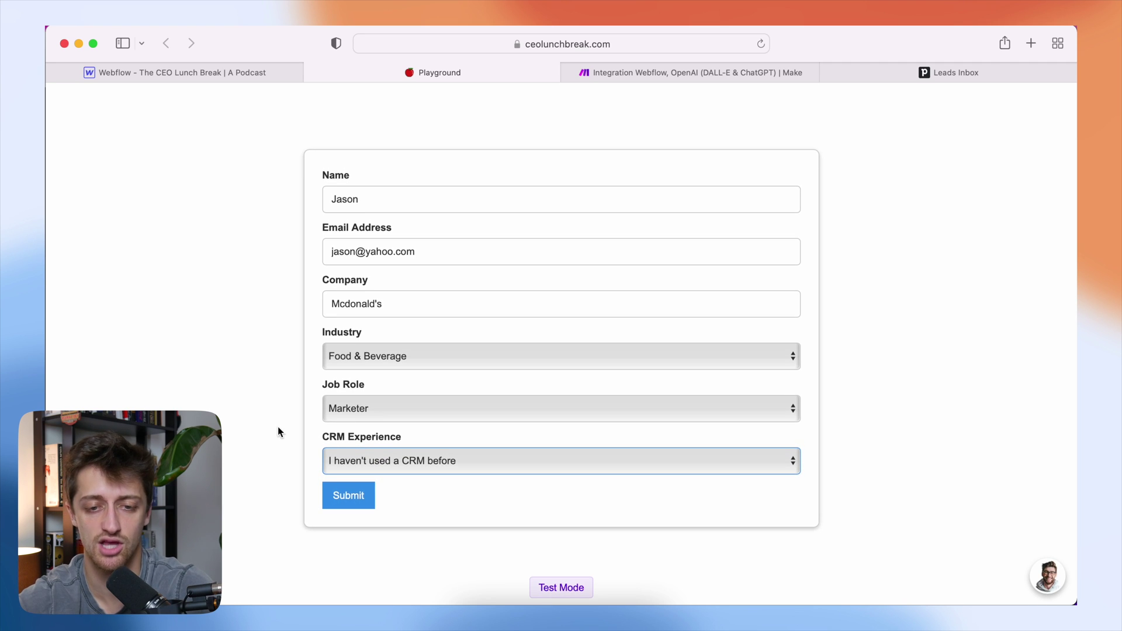
pyautogui.click(347, 493)
pyautogui.click(669, 70)
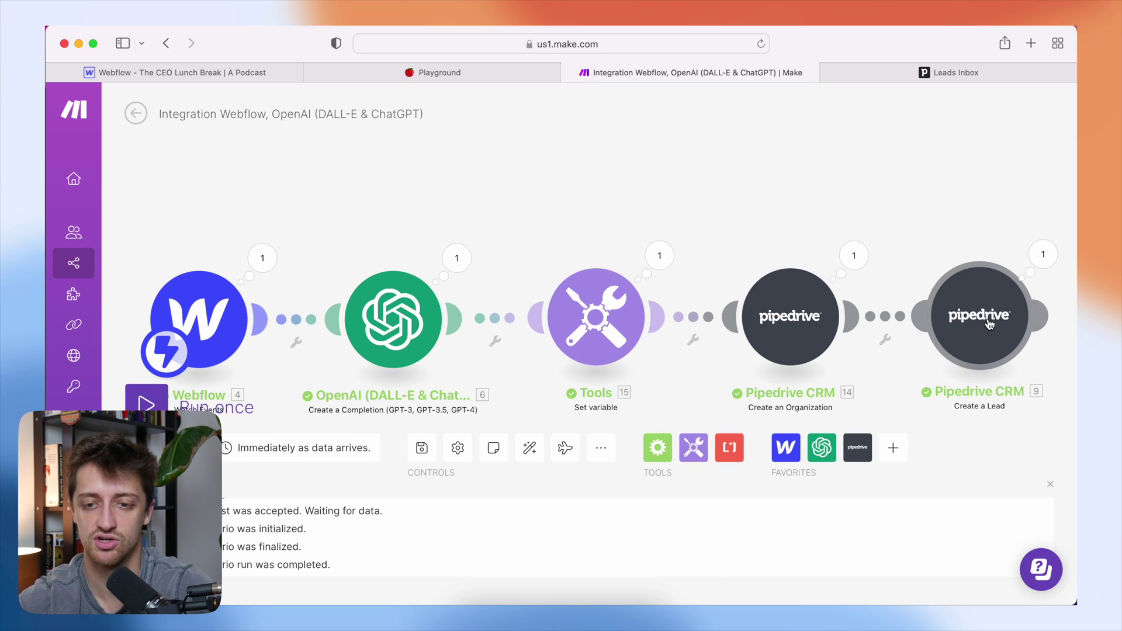
# - Switch to the Pipedrive Leads Inbox once the run completes
pyautogui.click(975, 74)
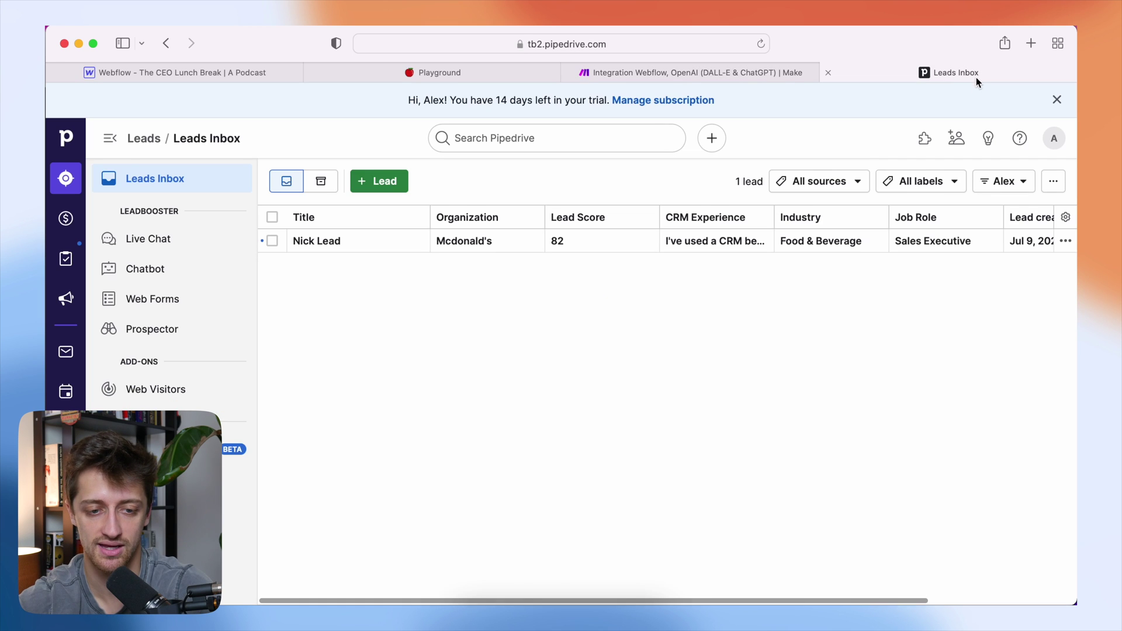
# - Reload the Leads Inbox and apply the Strong Leads filter, leaving only the 82-scored lead
pyautogui.click(761, 44)
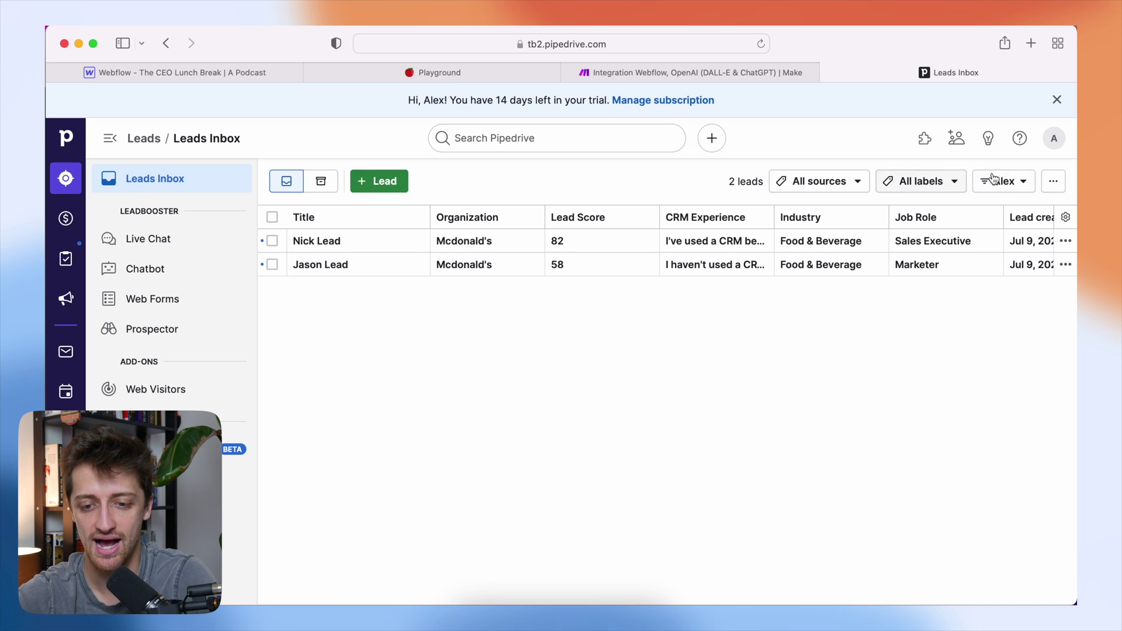
pyautogui.click(1013, 184)
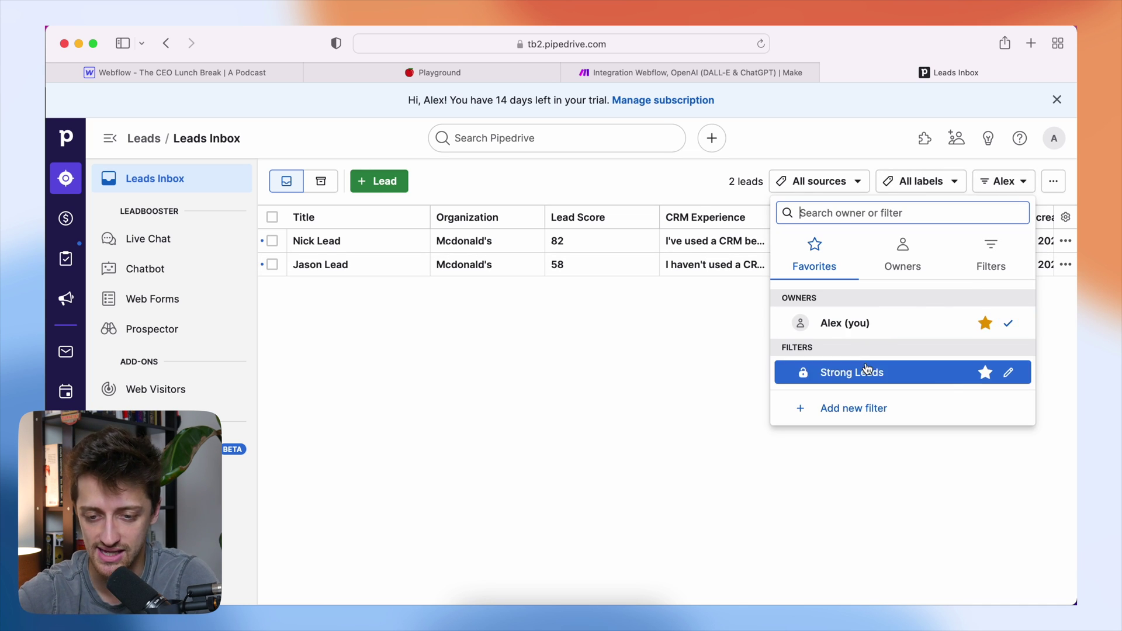
pyautogui.click(908, 374)
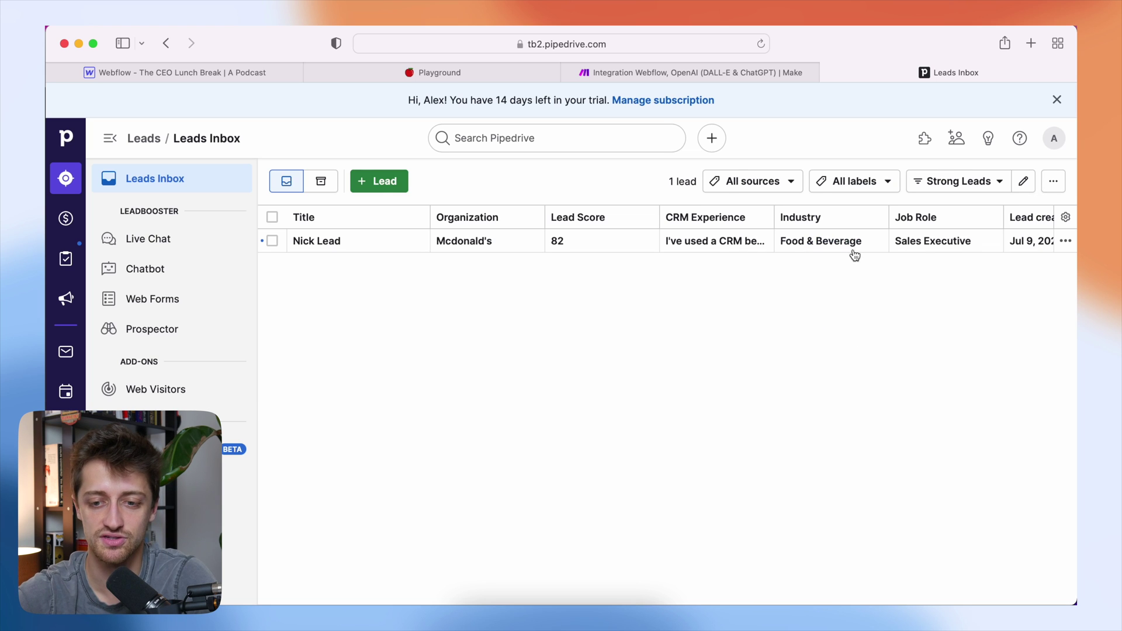